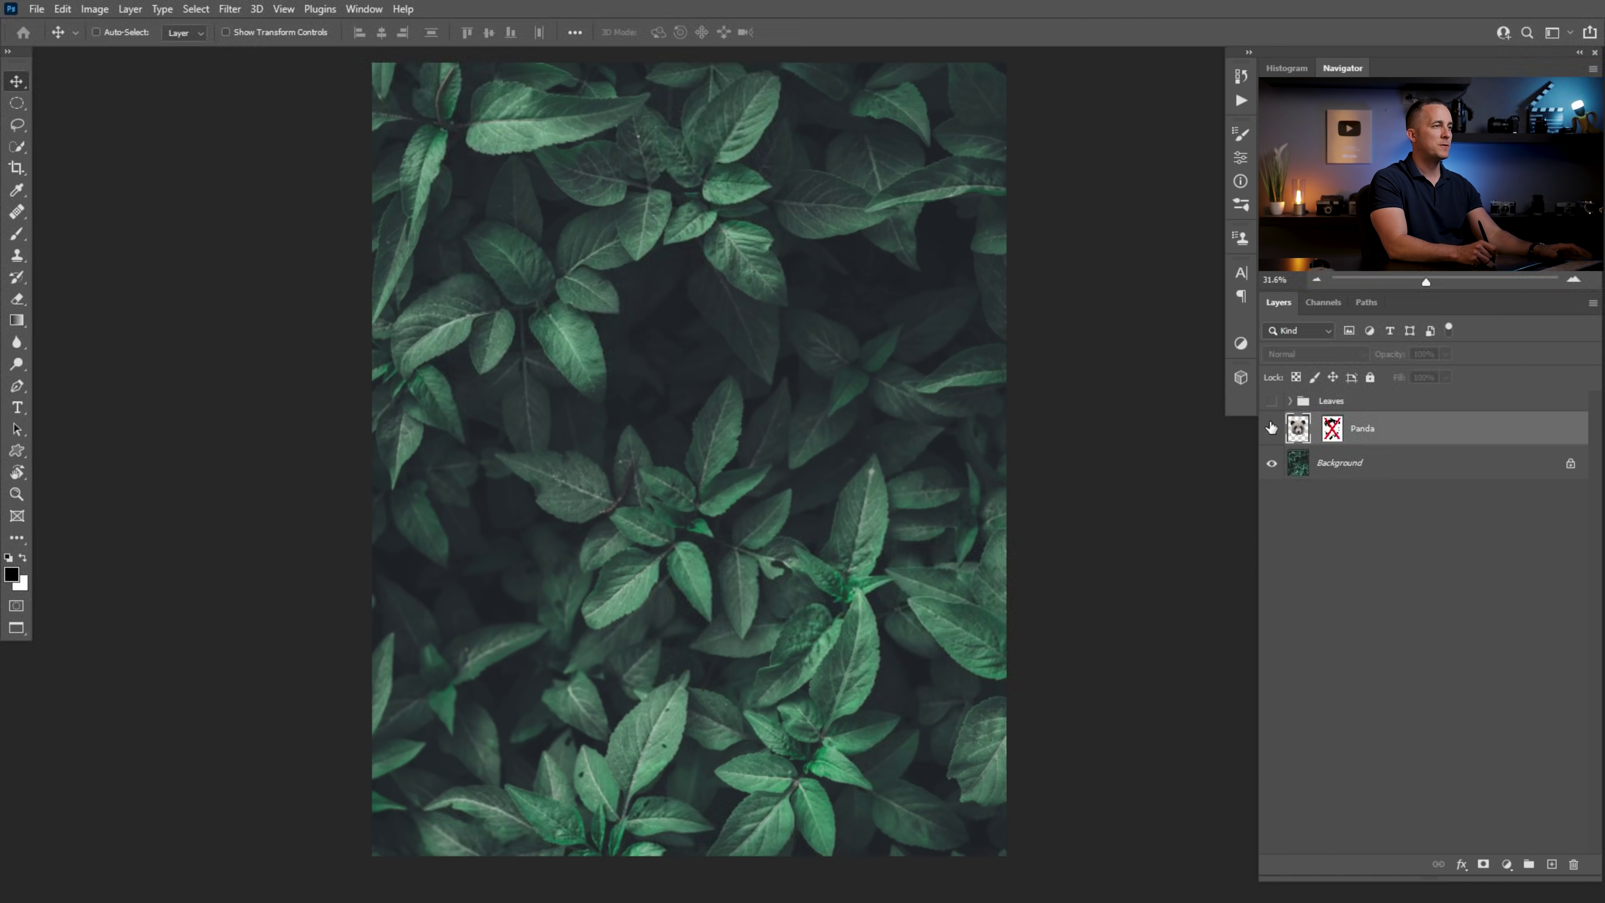
# Show the Panda layer, and brush a quick selection over the panda's head in the source photo
pyautogui.click(1272, 430)
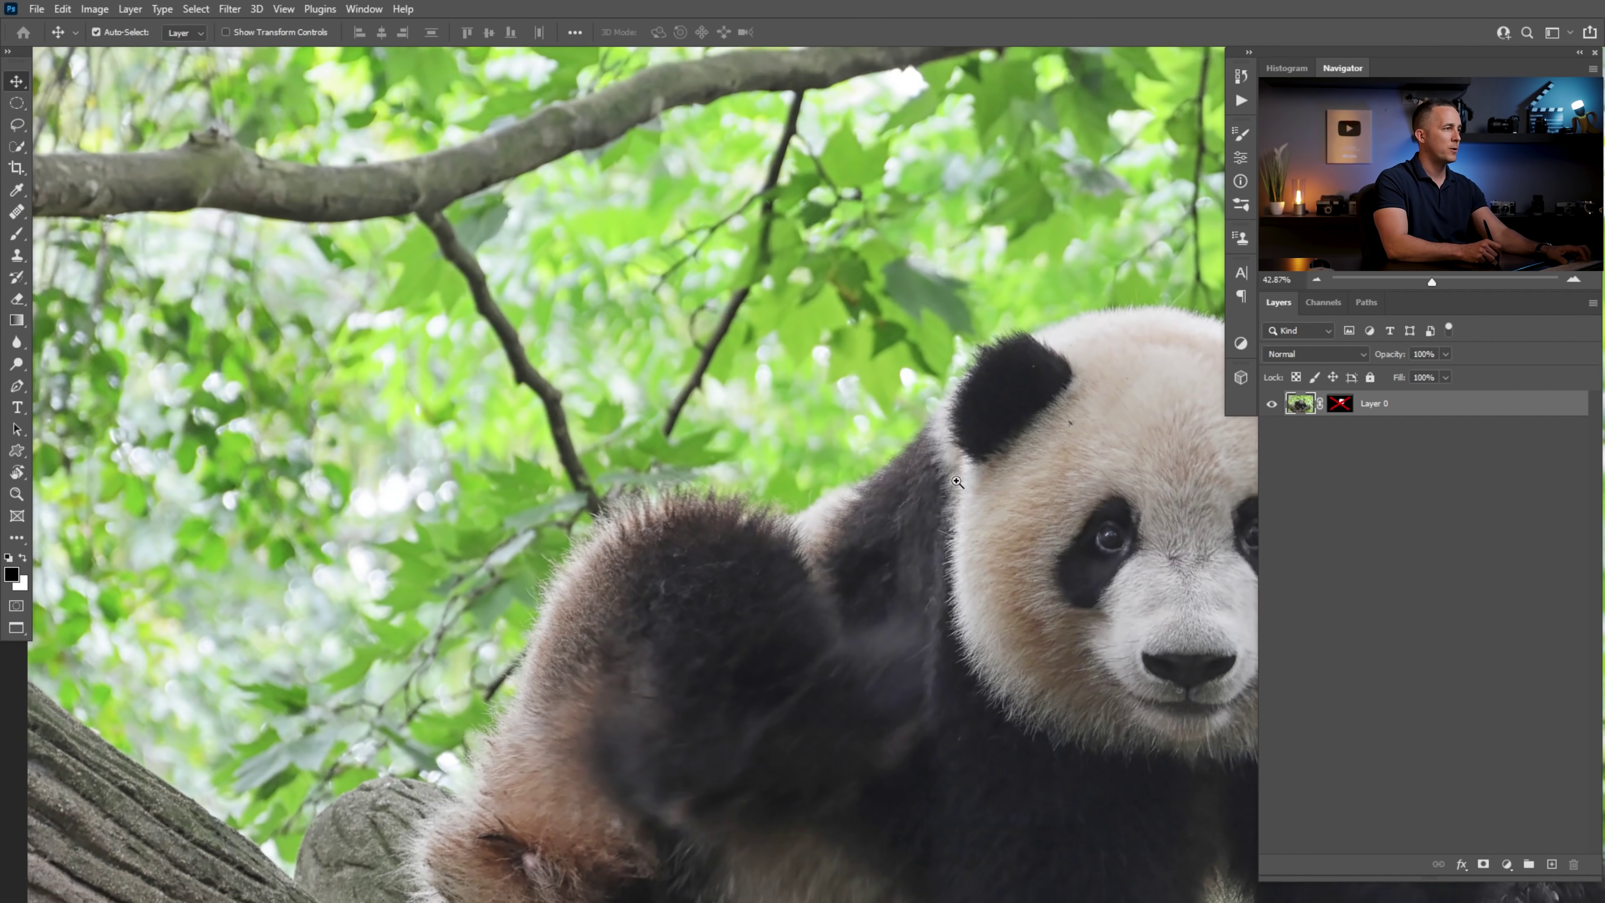
pyautogui.moveTo(956, 482); pyautogui.dragTo(736, 387)
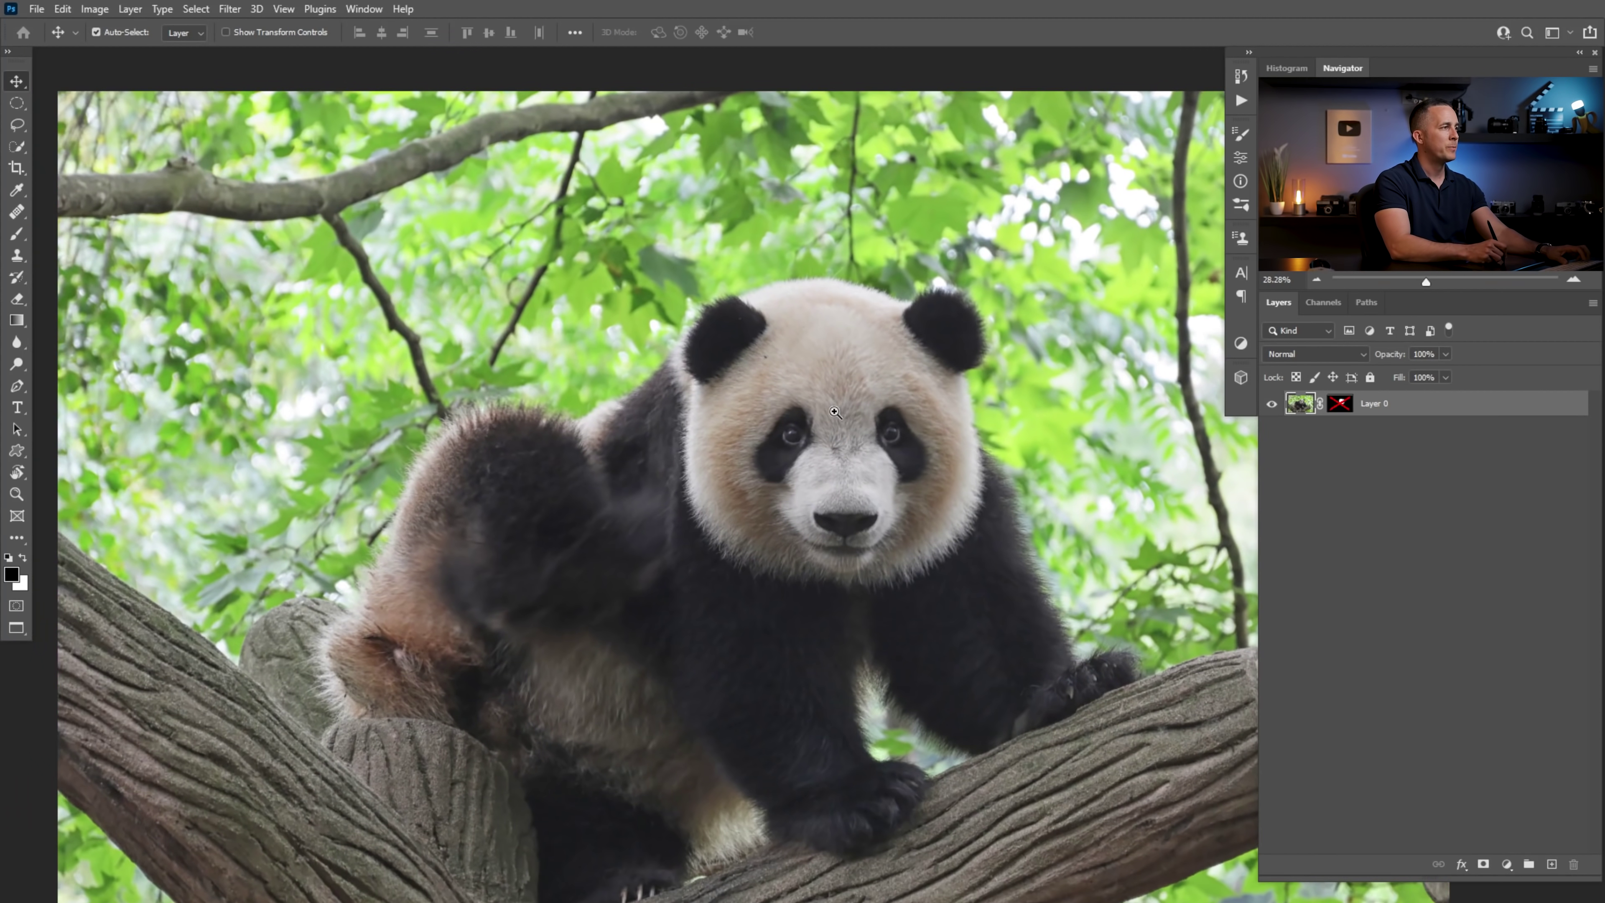
pyautogui.moveTo(853, 408); pyautogui.dragTo(772, 367)
pyautogui.press('w')
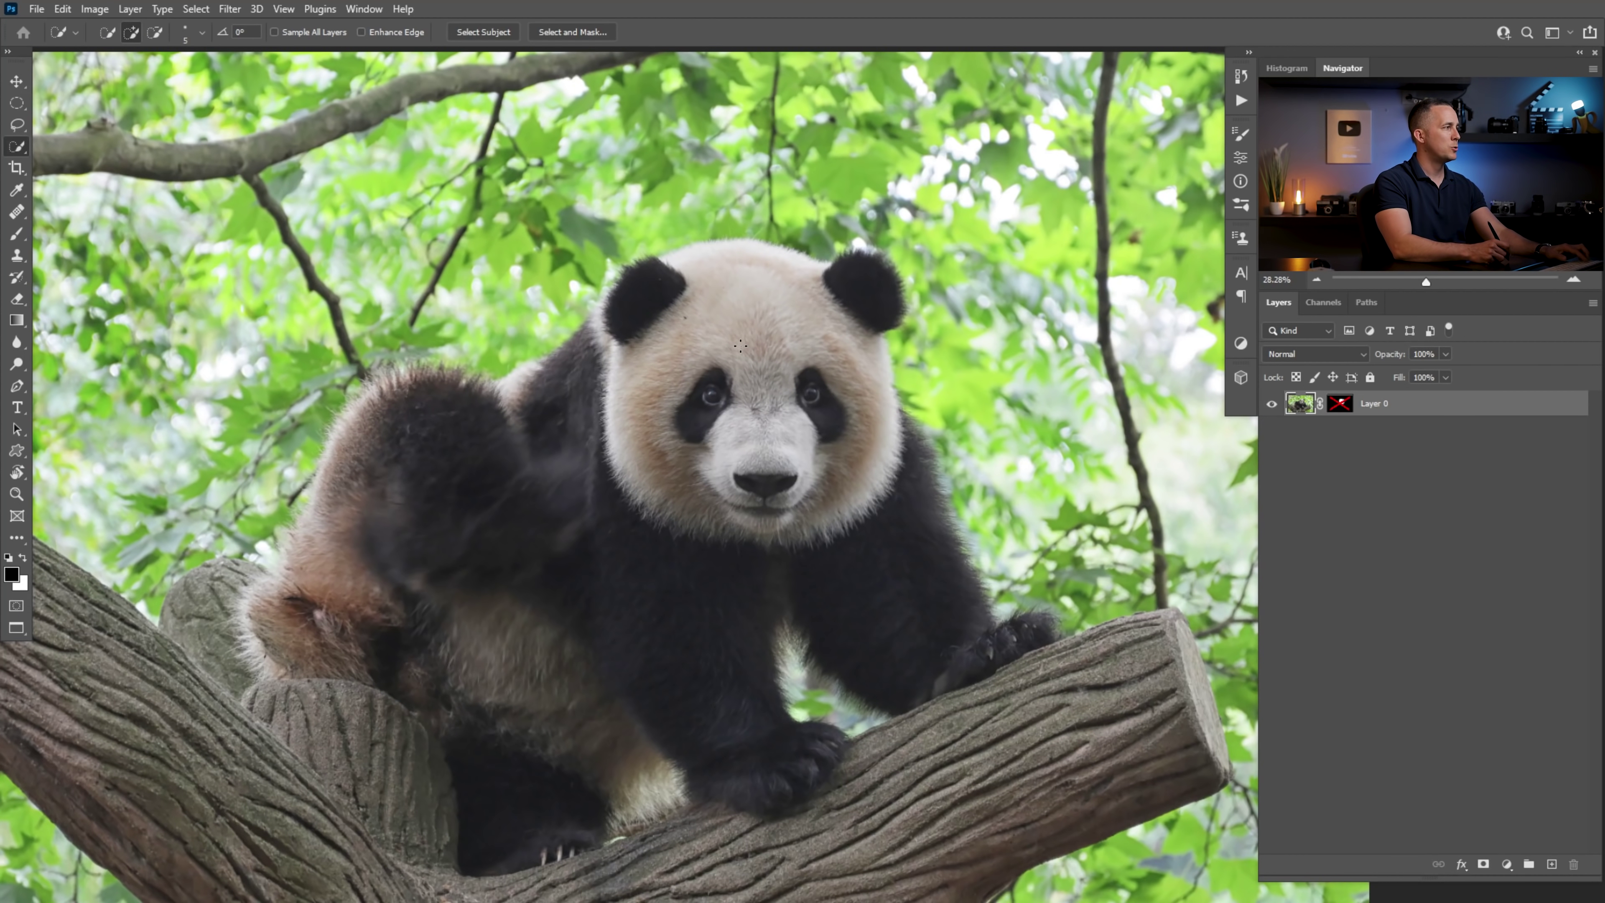
pyautogui.moveTo(744, 317)
pyautogui.mouseDown()
pyautogui.moveTo(651, 432)
pyautogui.moveTo(749, 480)
pyautogui.moveTo(834, 458)
pyautogui.moveTo(841, 344)
pyautogui.moveTo(869, 279)
pyautogui.moveTo(803, 504)
pyautogui.moveTo(737, 518)
pyautogui.moveTo(857, 496)
pyautogui.mouseUp()
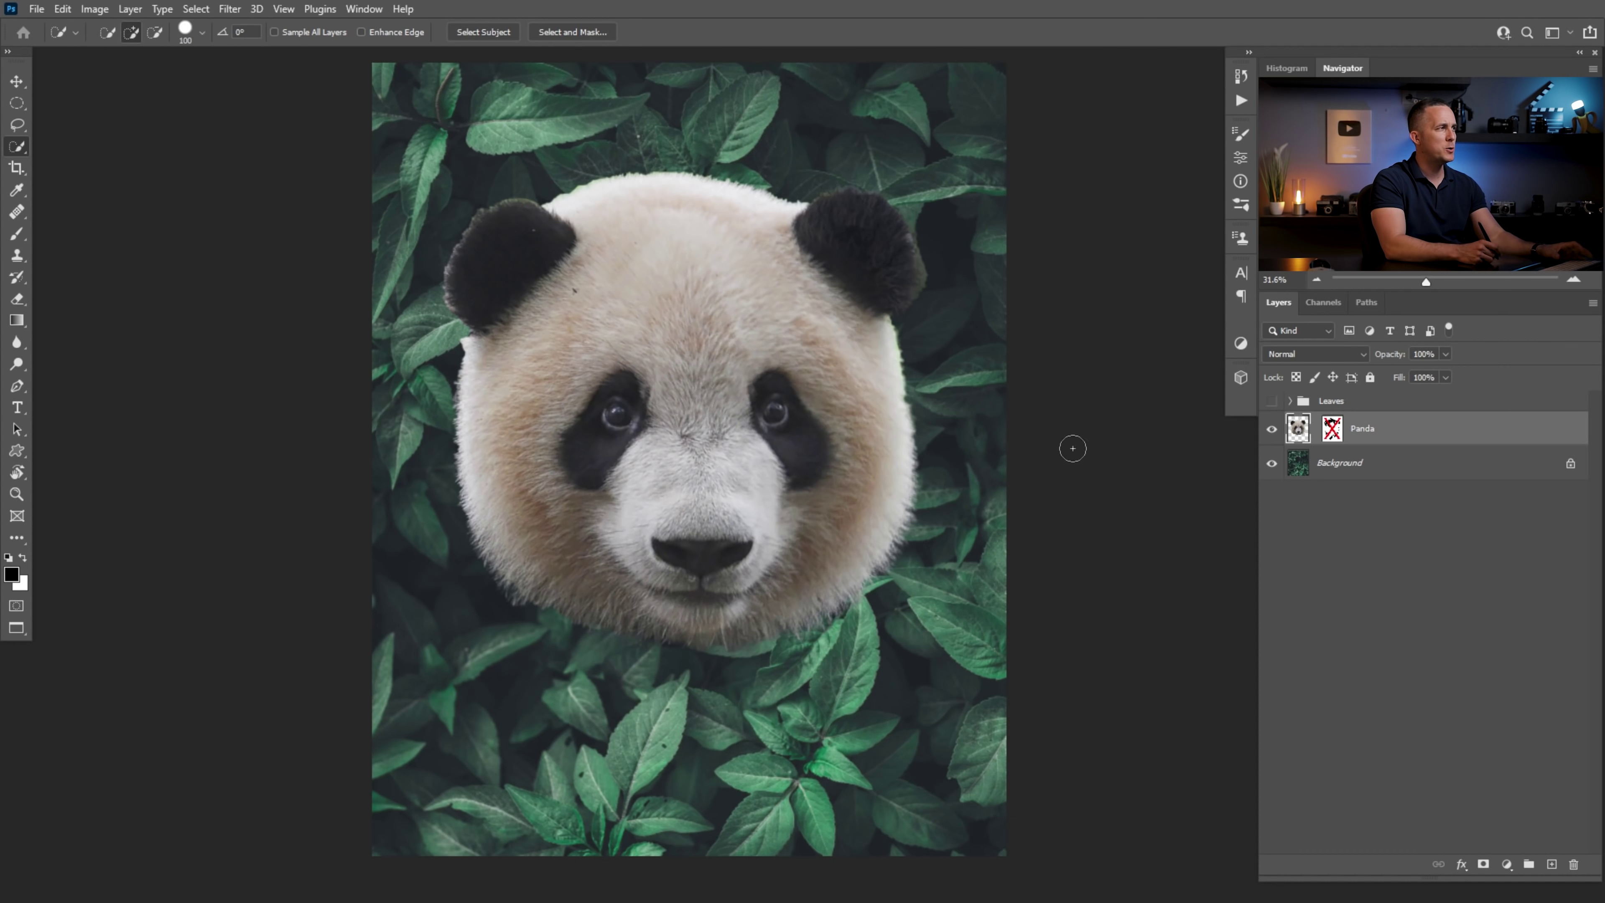
# Hide the Panda layer and outline the small leaf near the top centre of the background with the Lasso
pyautogui.click(1273, 430)
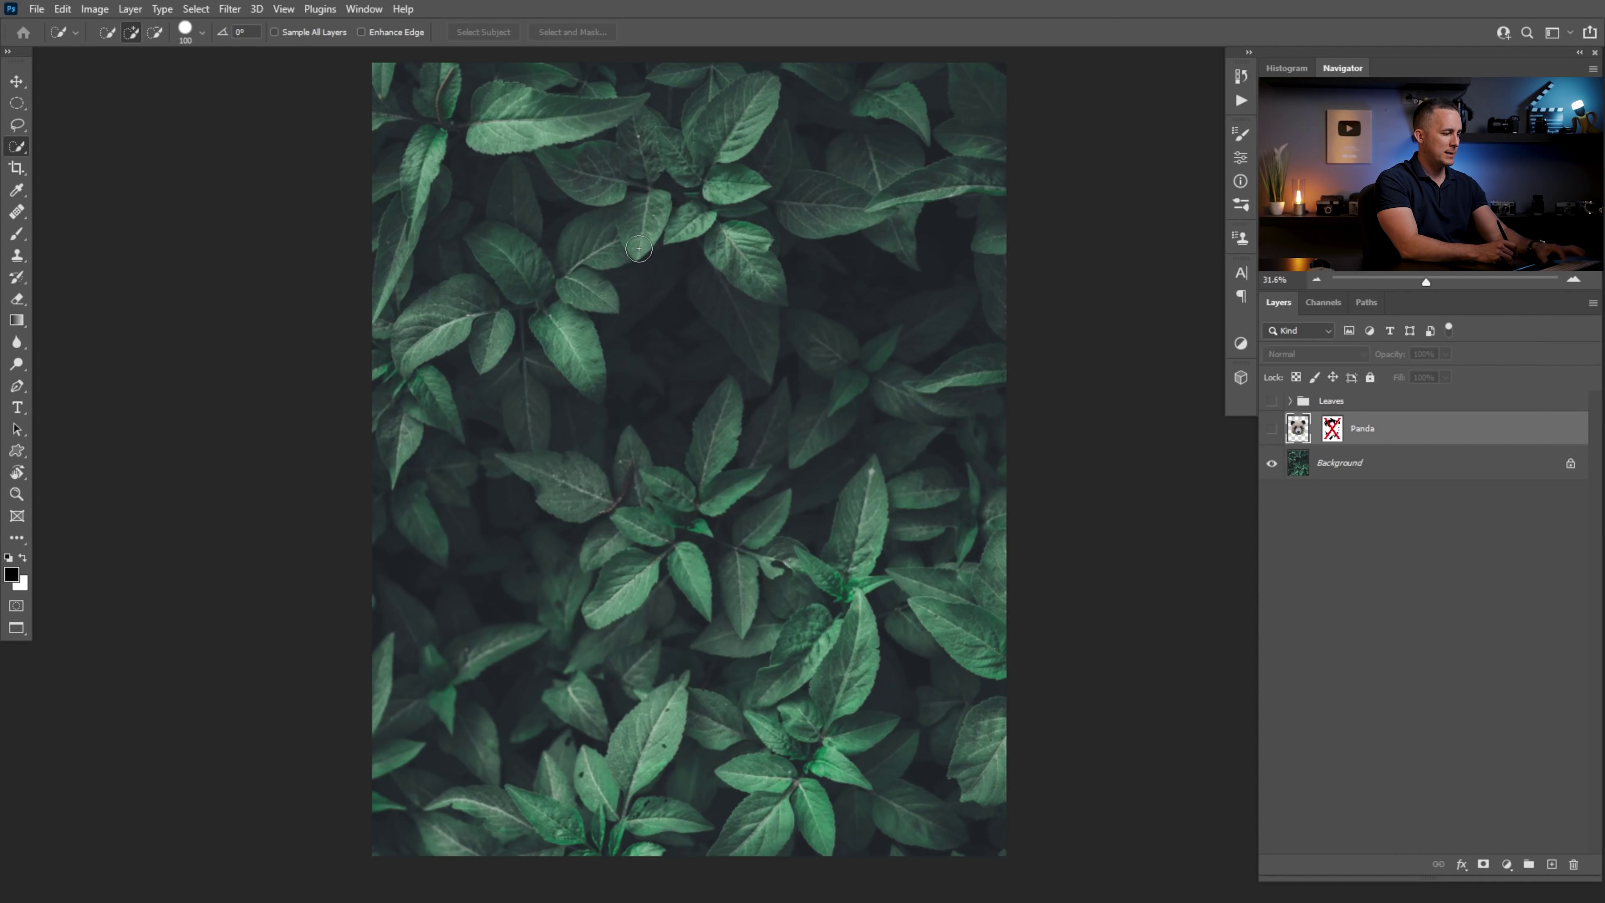
pyautogui.press('l')
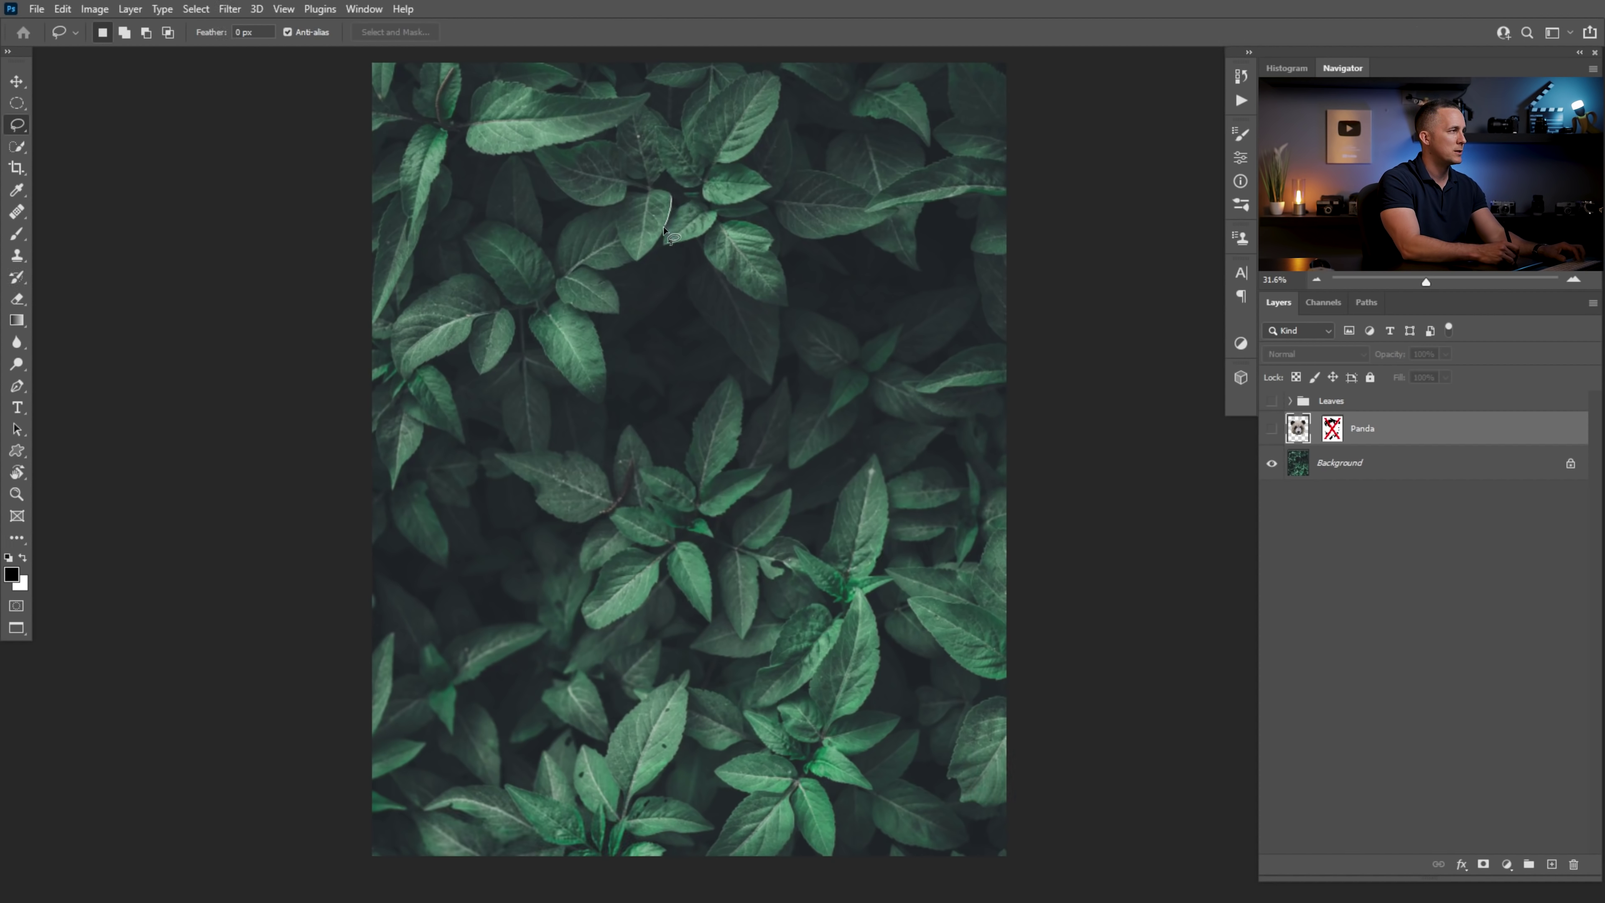
pyautogui.moveTo(664, 229); pyautogui.dragTo(647, 254)
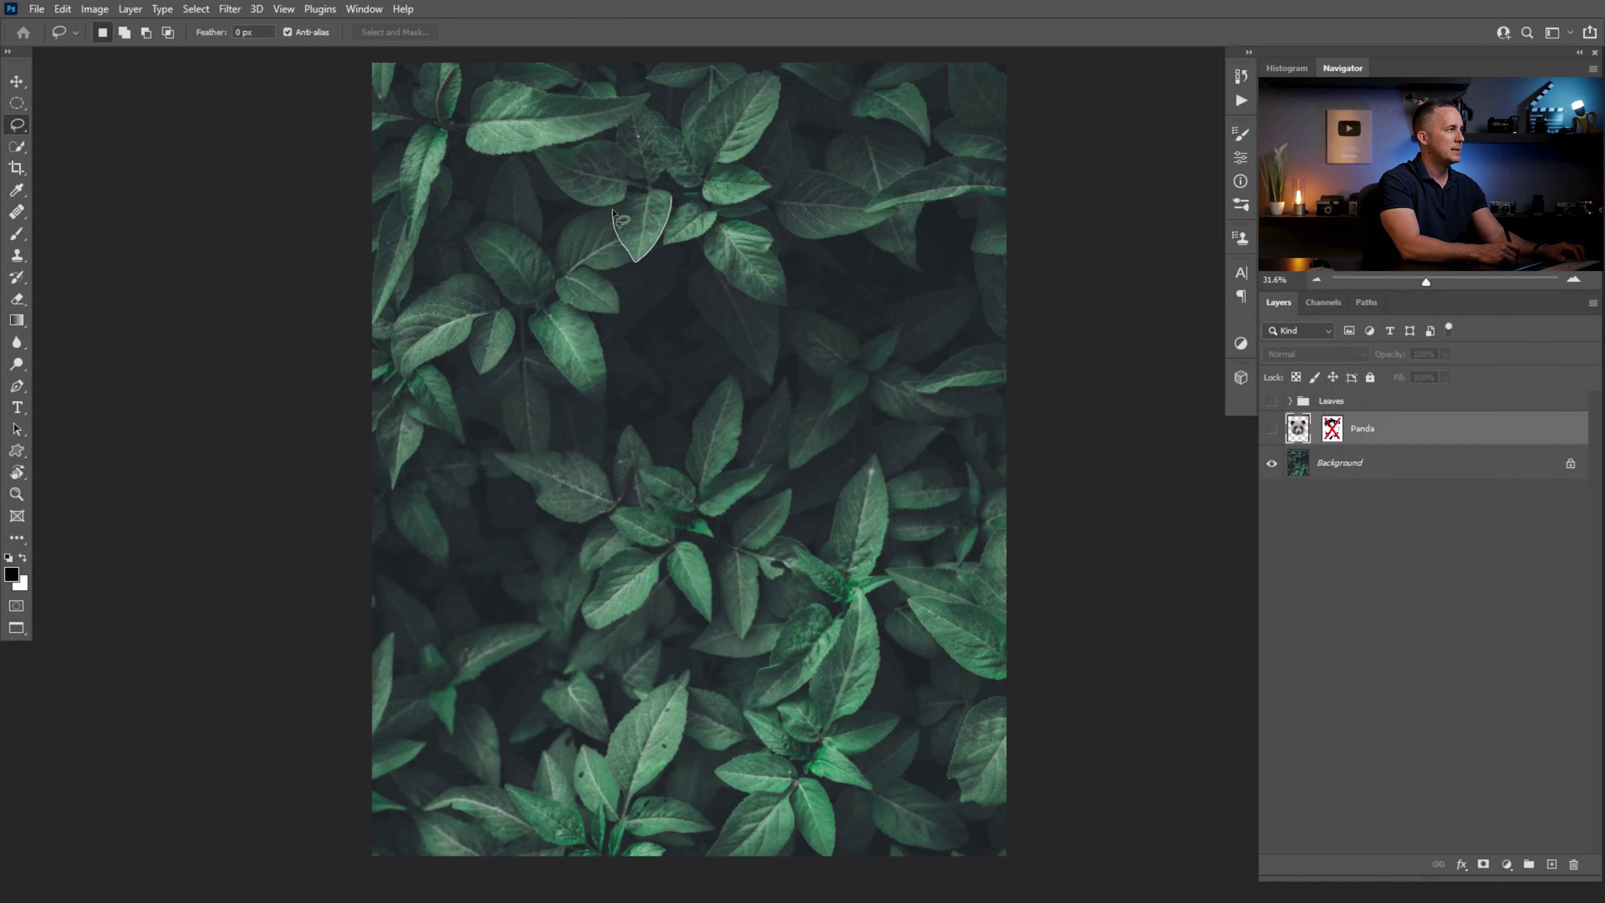
pyautogui.moveTo(669, 197); pyautogui.dragTo(668, 195)
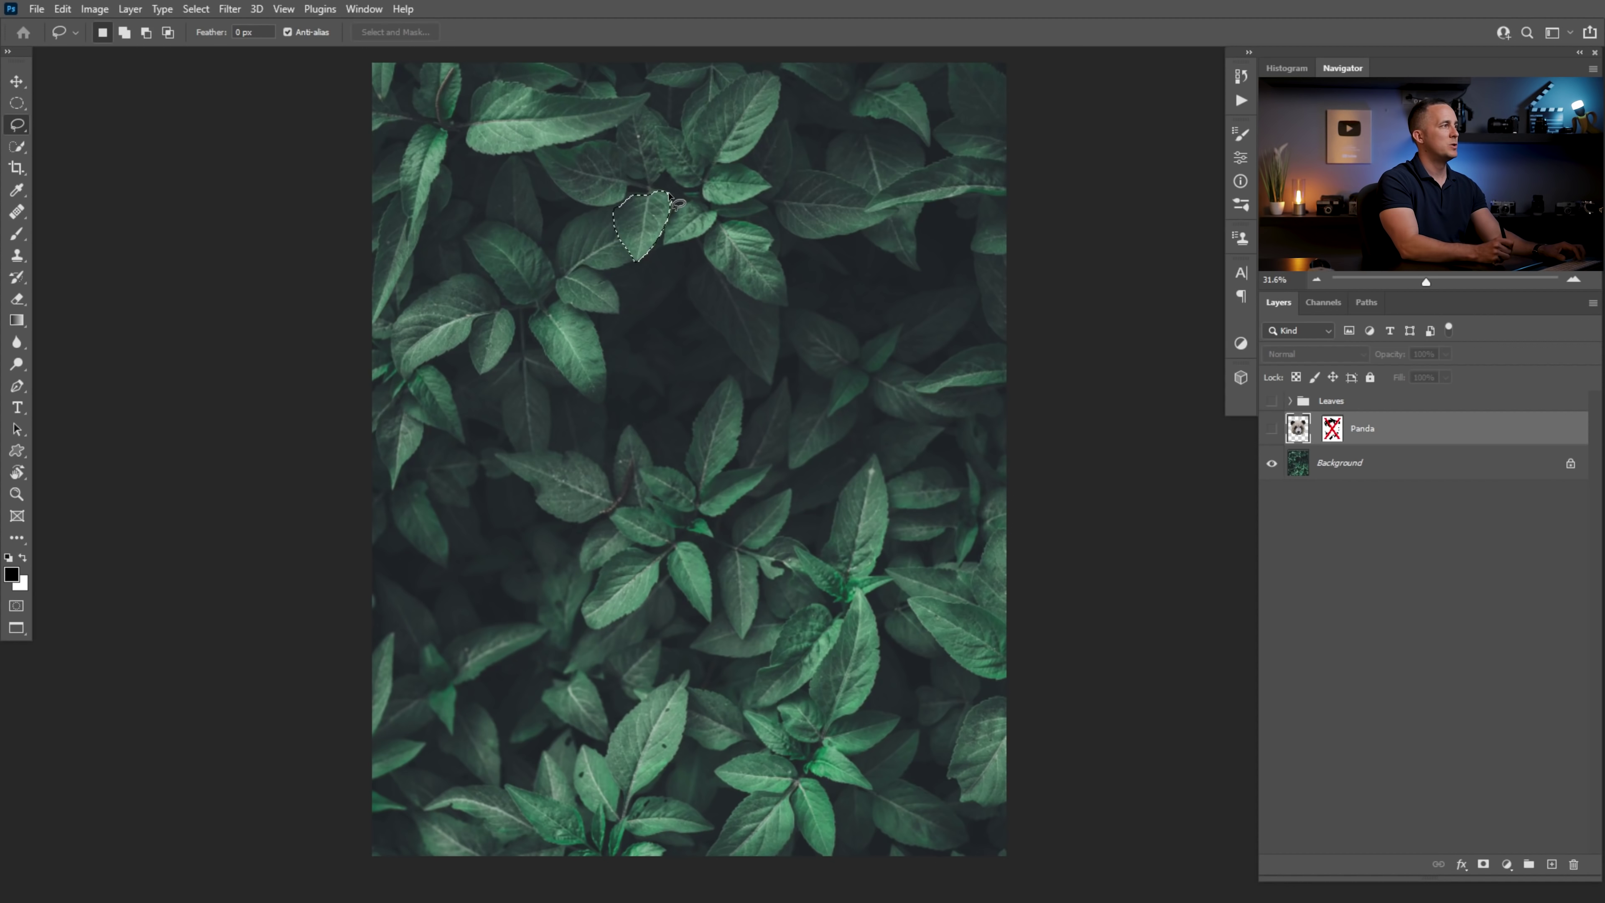
# Copy the selected leaf from the Background layer onto its own layer
pyautogui.click(1304, 475)
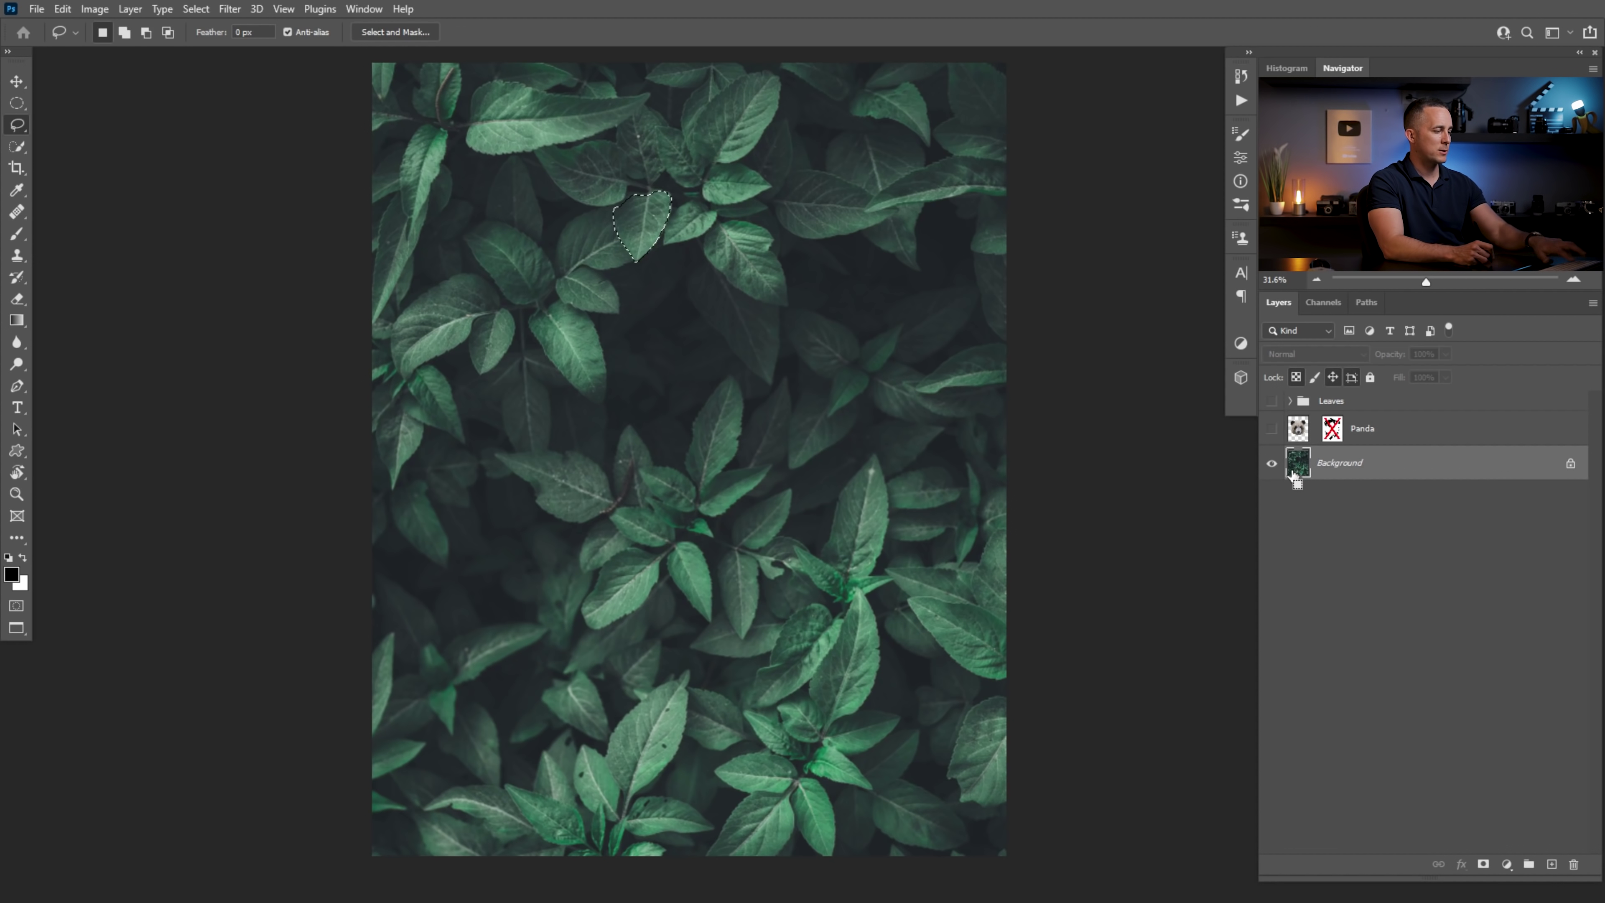
pyautogui.hotkey('ctrl', 'j')
pyautogui.press('v')
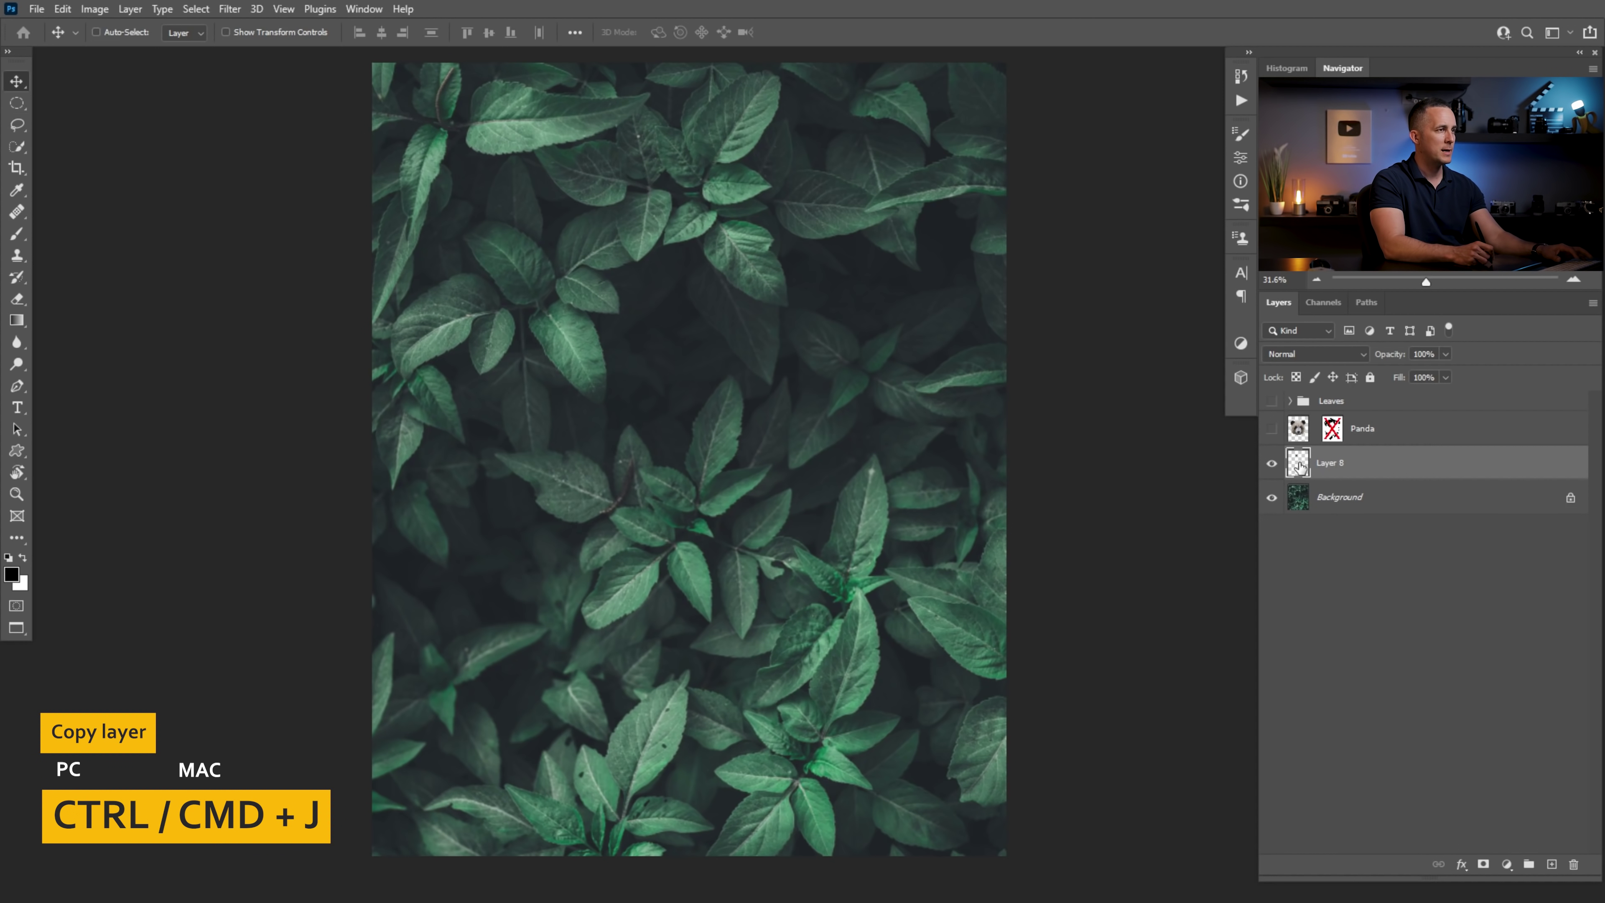
# Show the Panda layer, try the copied leaf above it at the top edge of the head, and delete the leaf layer
pyautogui.click(1272, 429)
pyautogui.moveTo(1299, 462); pyautogui.dragTo(1300, 432)
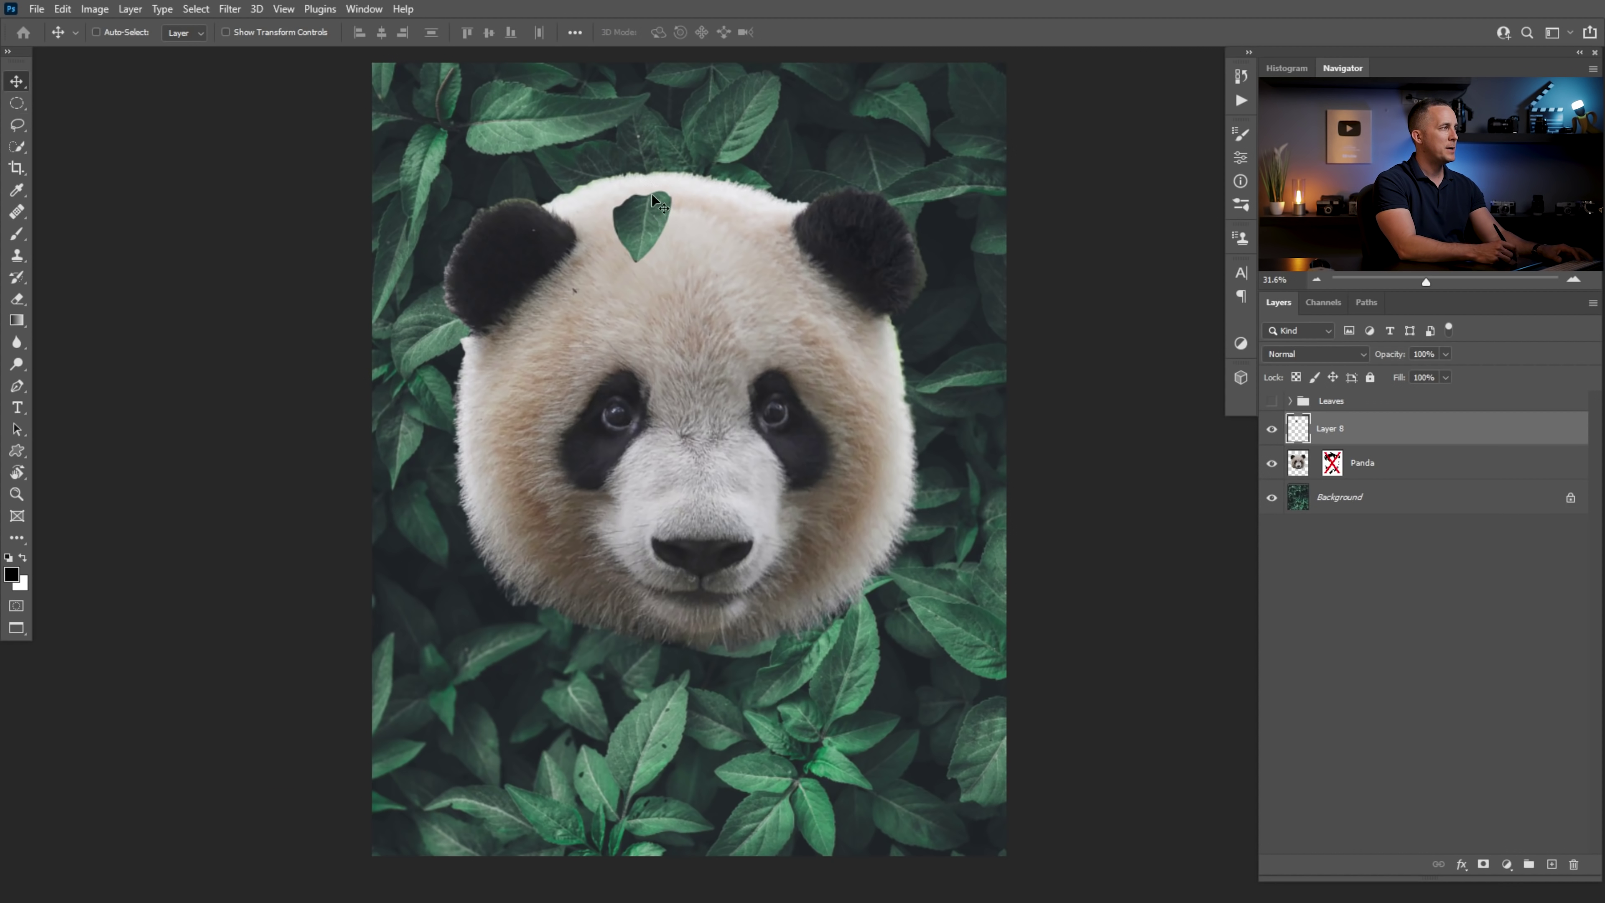
pyautogui.moveTo(657, 207); pyautogui.dragTo(655, 183)
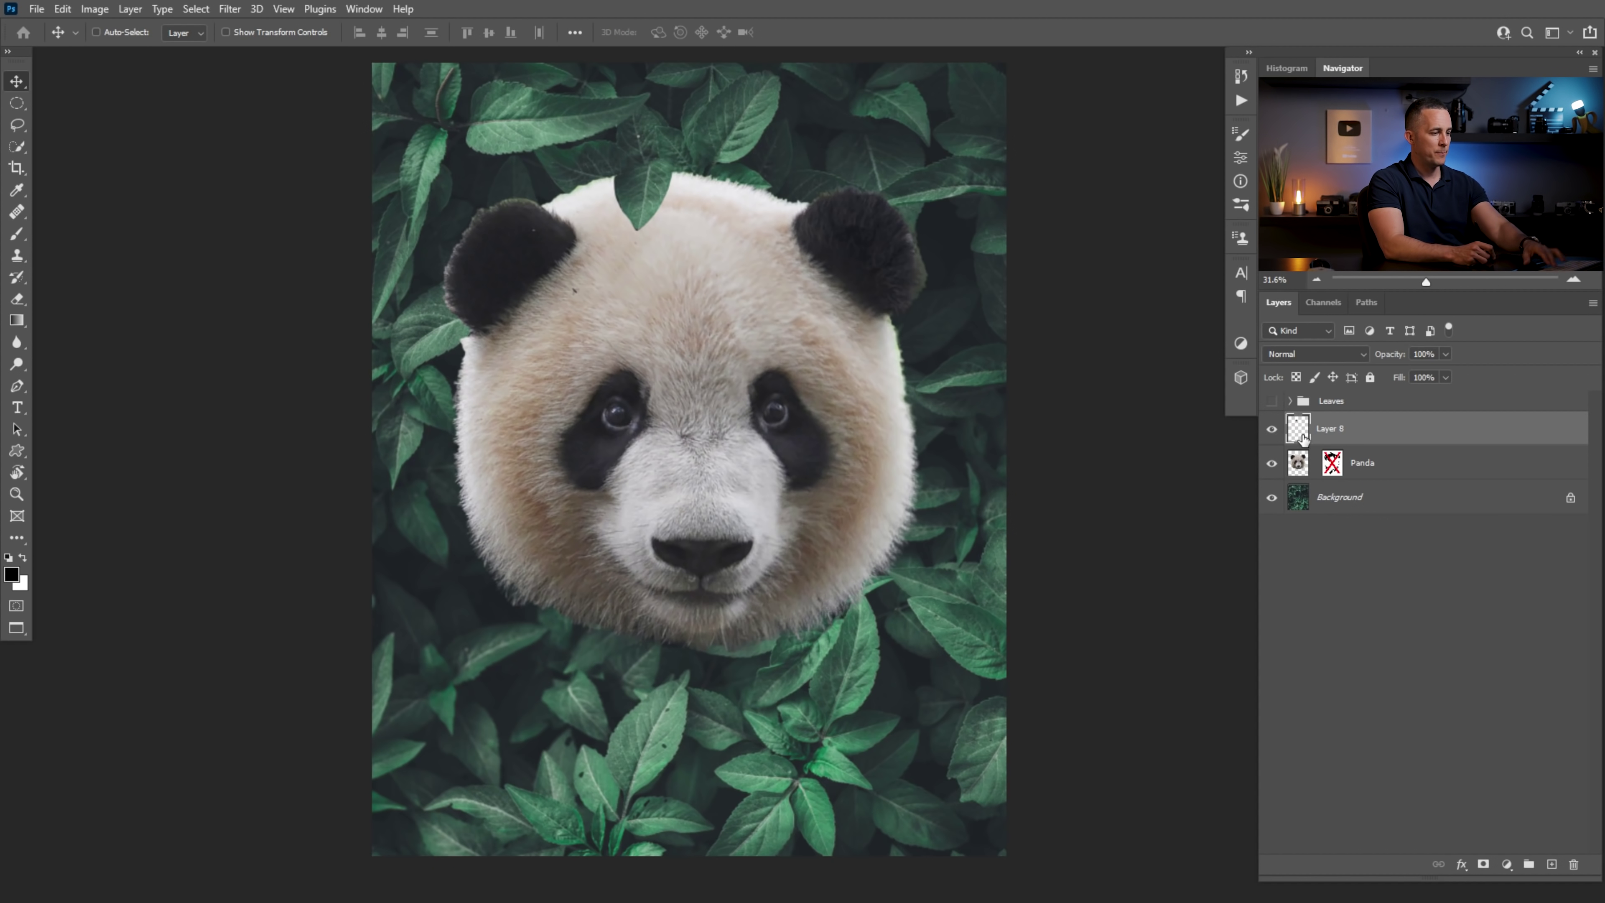
pyautogui.press('Delete')
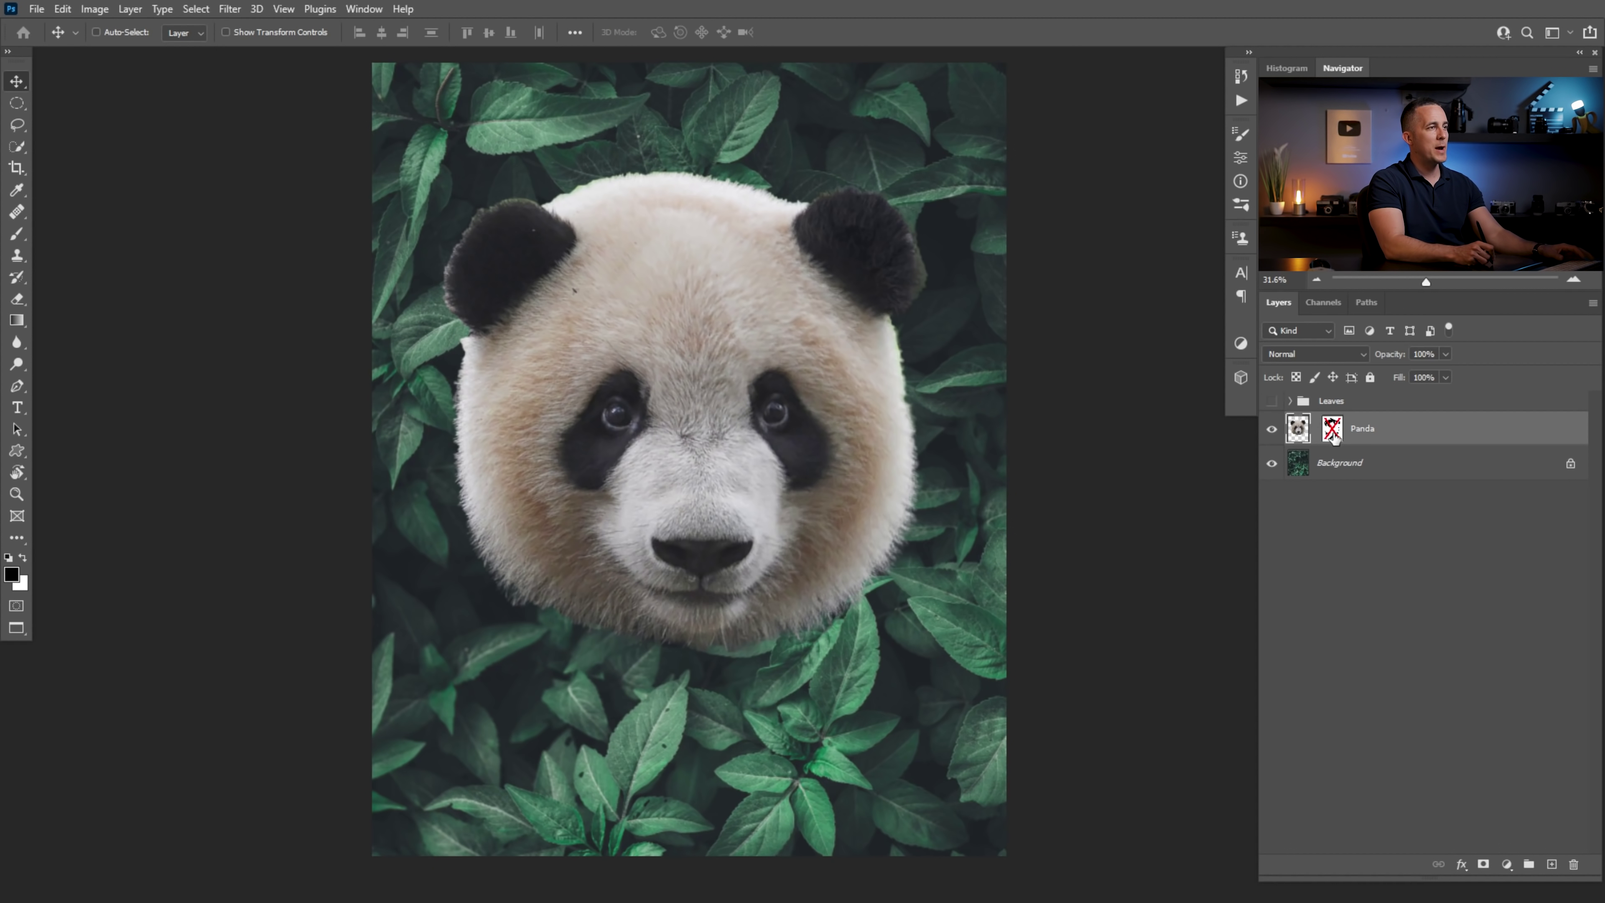
# Duplicate the Panda layer and replace the duplicate's disabled mask with a new white layer mask
pyautogui.hotkey('ctrl', 'j')
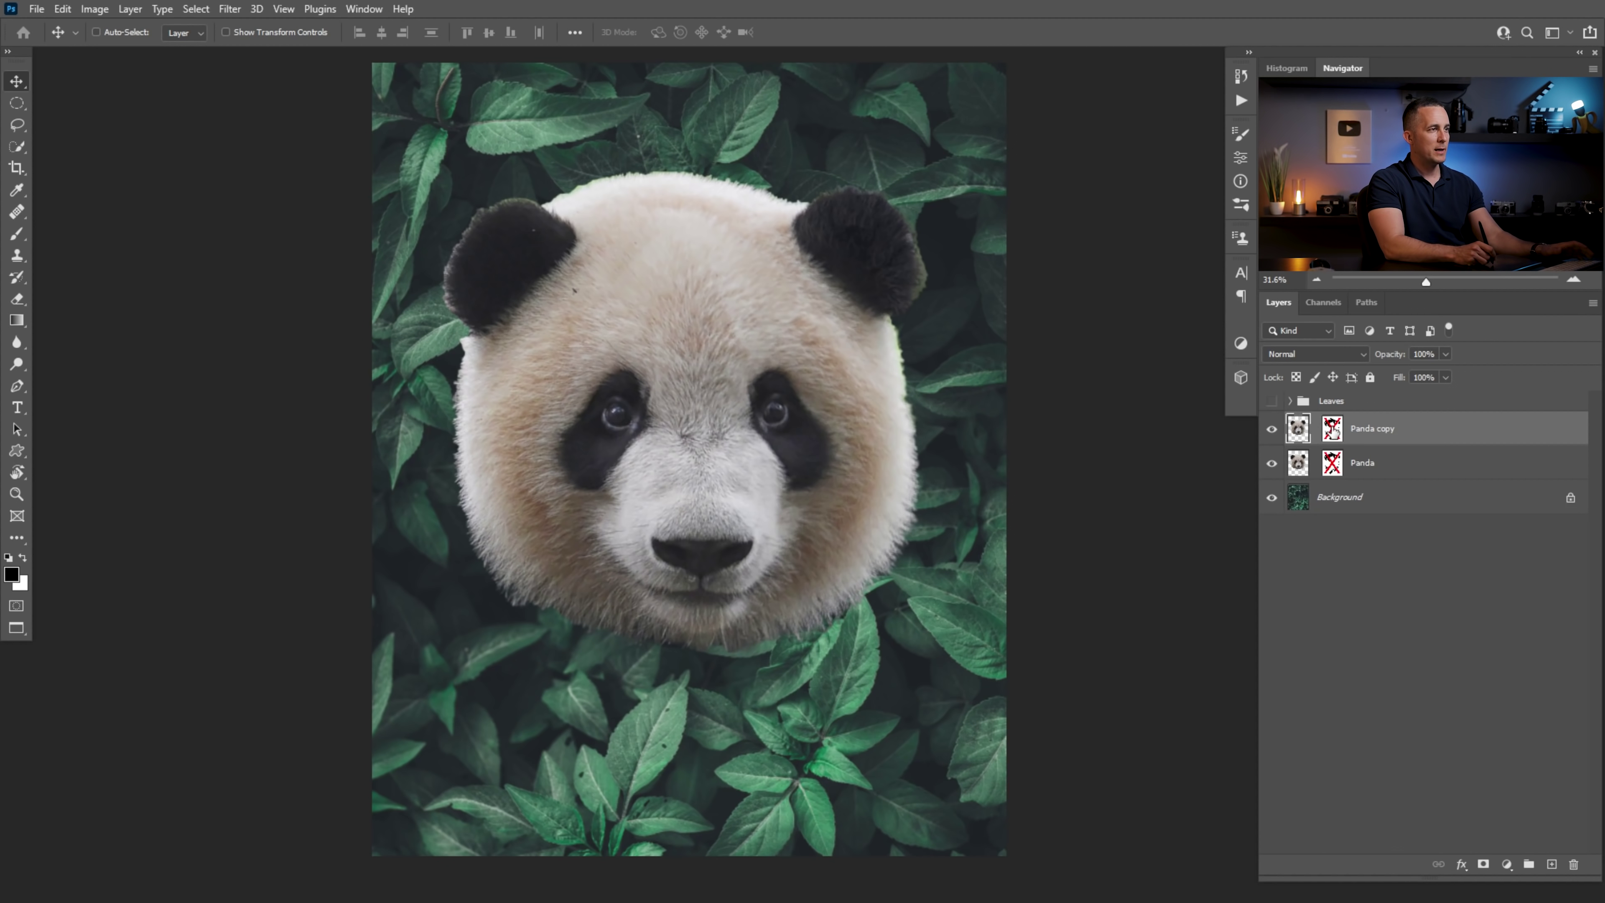
pyautogui.rightClick(1331, 429)
pyautogui.click(1358, 473)
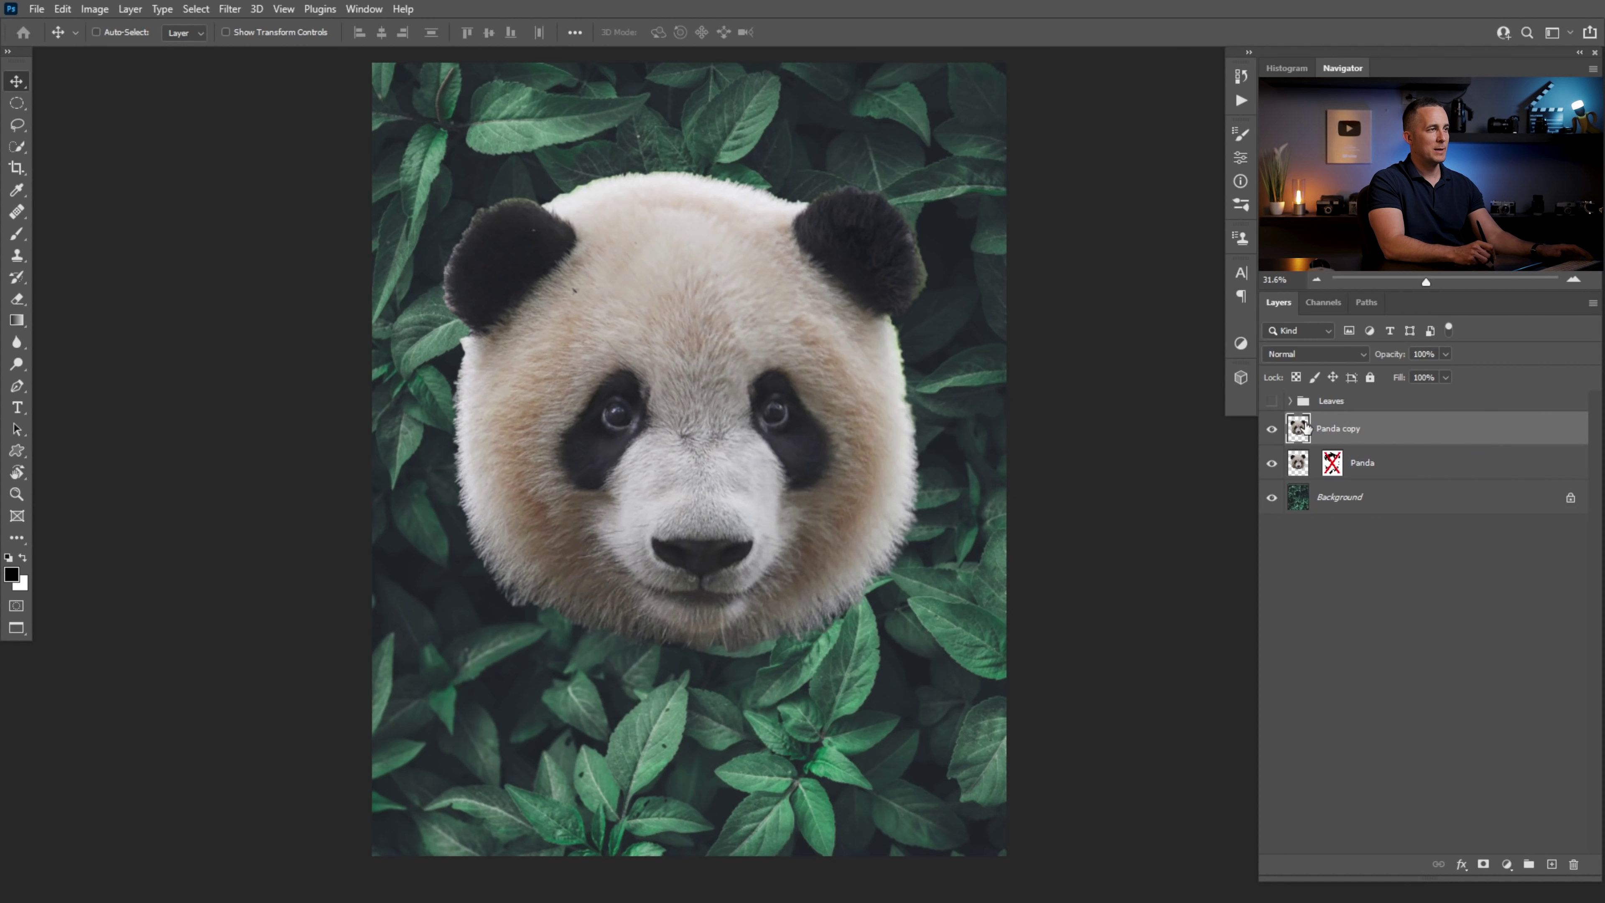
pyautogui.click(1486, 864)
# Set up the Brush with the Hard Round tip at 76% hardness
pyautogui.press('x')
pyautogui.press('b')
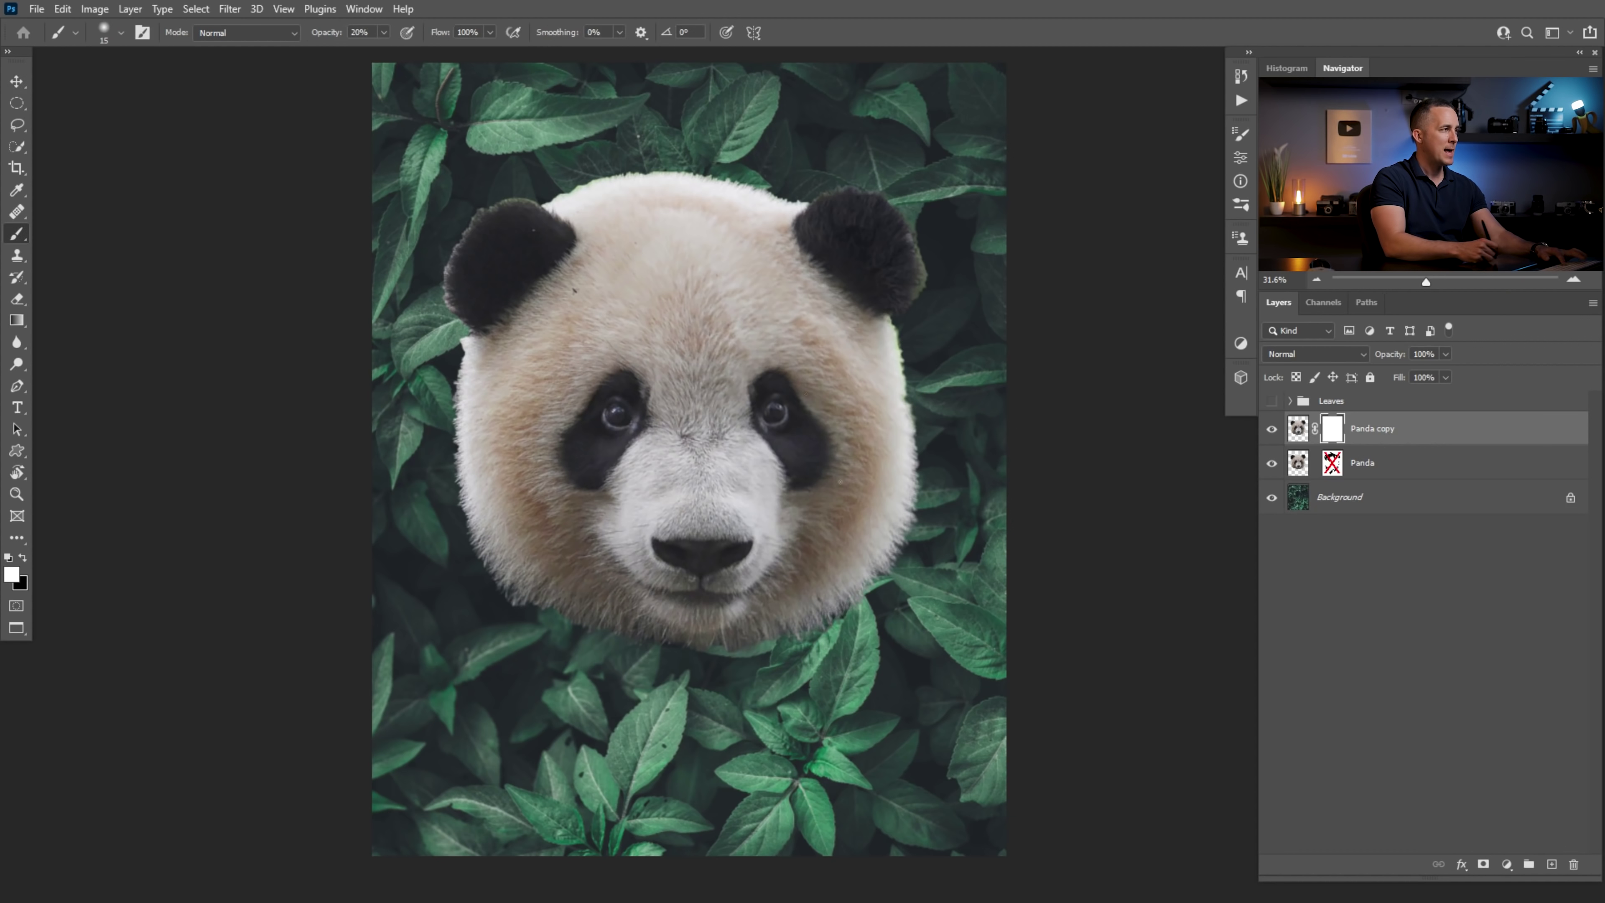
pyautogui.rightClick(807, 365)
pyautogui.click(981, 482)
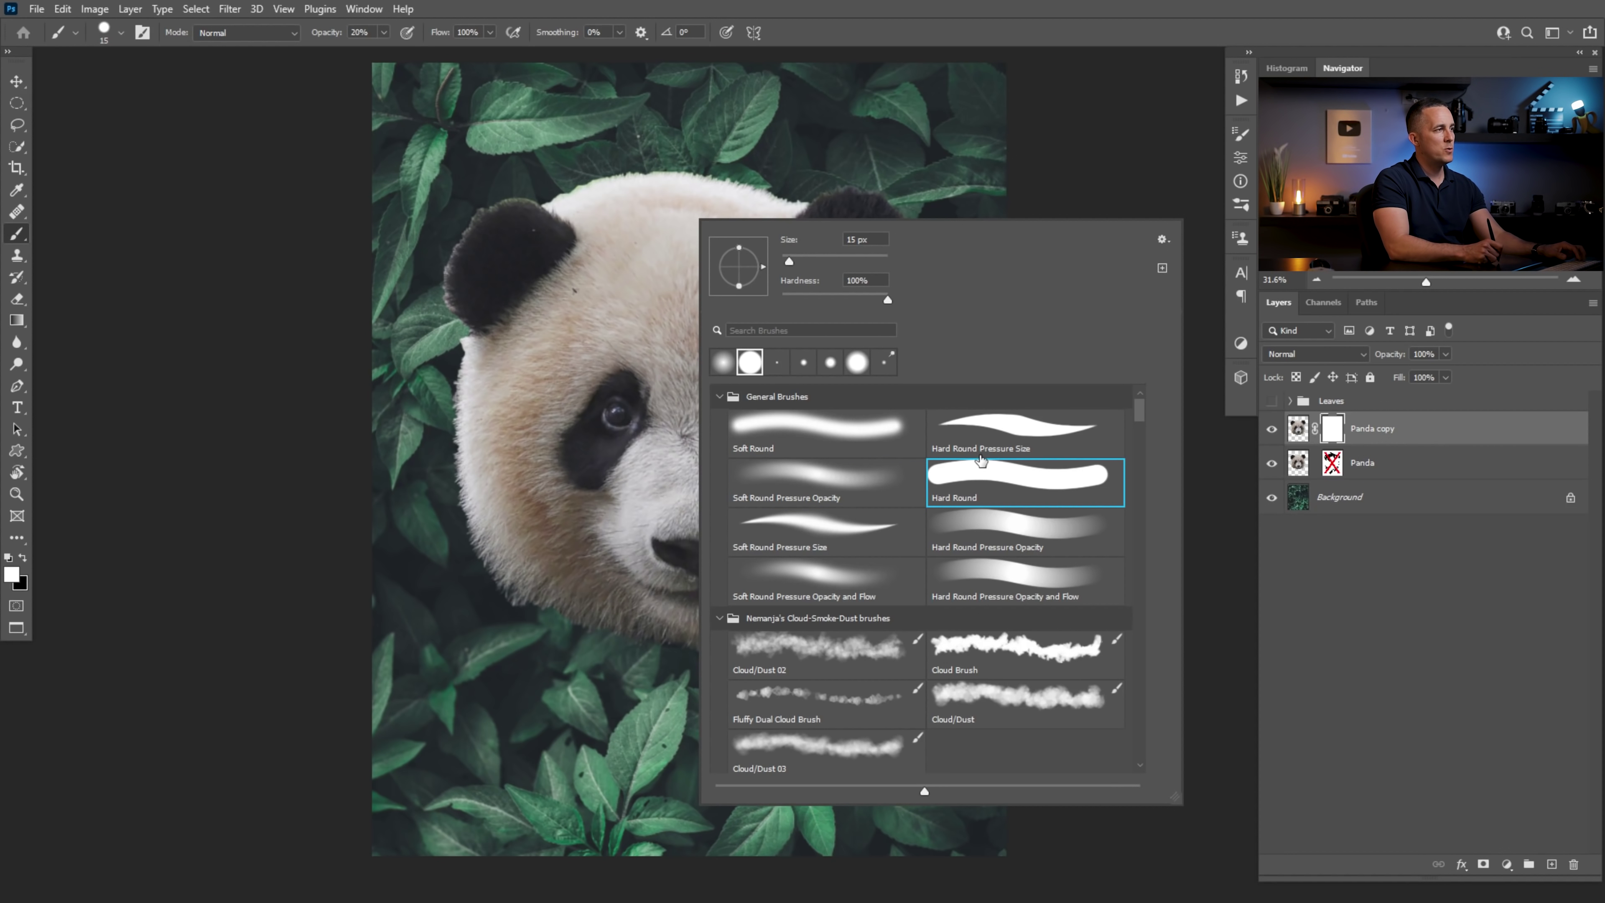
pyautogui.click(867, 296)
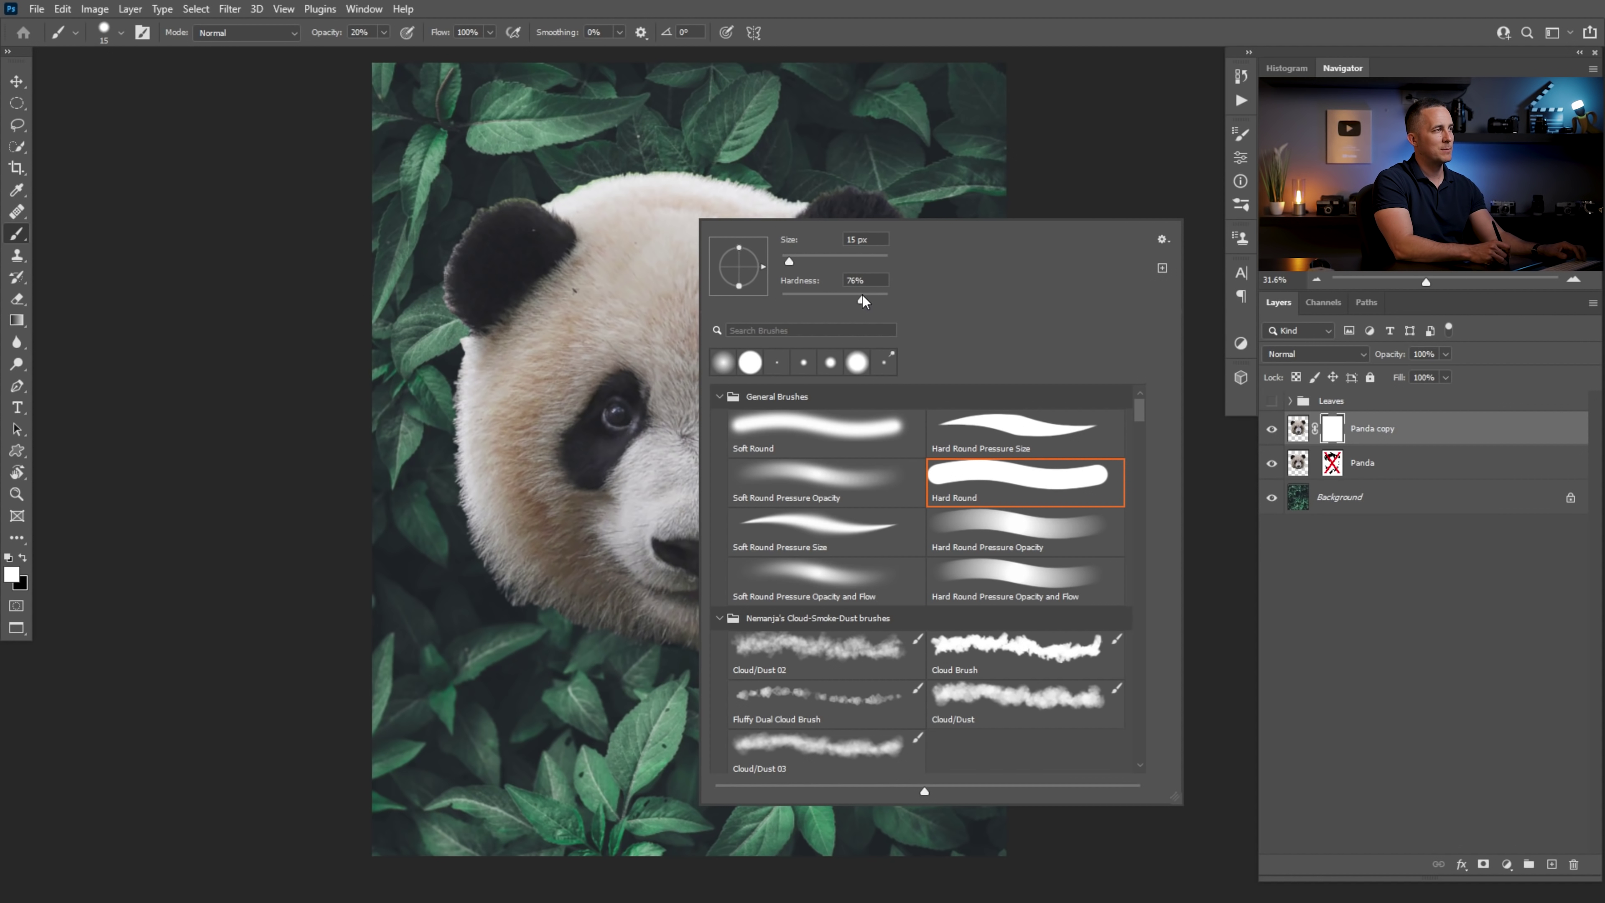
pyautogui.moveTo(863, 296); pyautogui.dragTo(863, 300)
pyautogui.press('Return')
# Target the Panda copy layer's image with black as foreground, reduce its opacity to 50%, and hide the original Panda layer
pyautogui.moveTo(714, 172); pyautogui.dragTo(757, 184)
pyautogui.moveTo(748, 243); pyautogui.dragTo(772, 321)
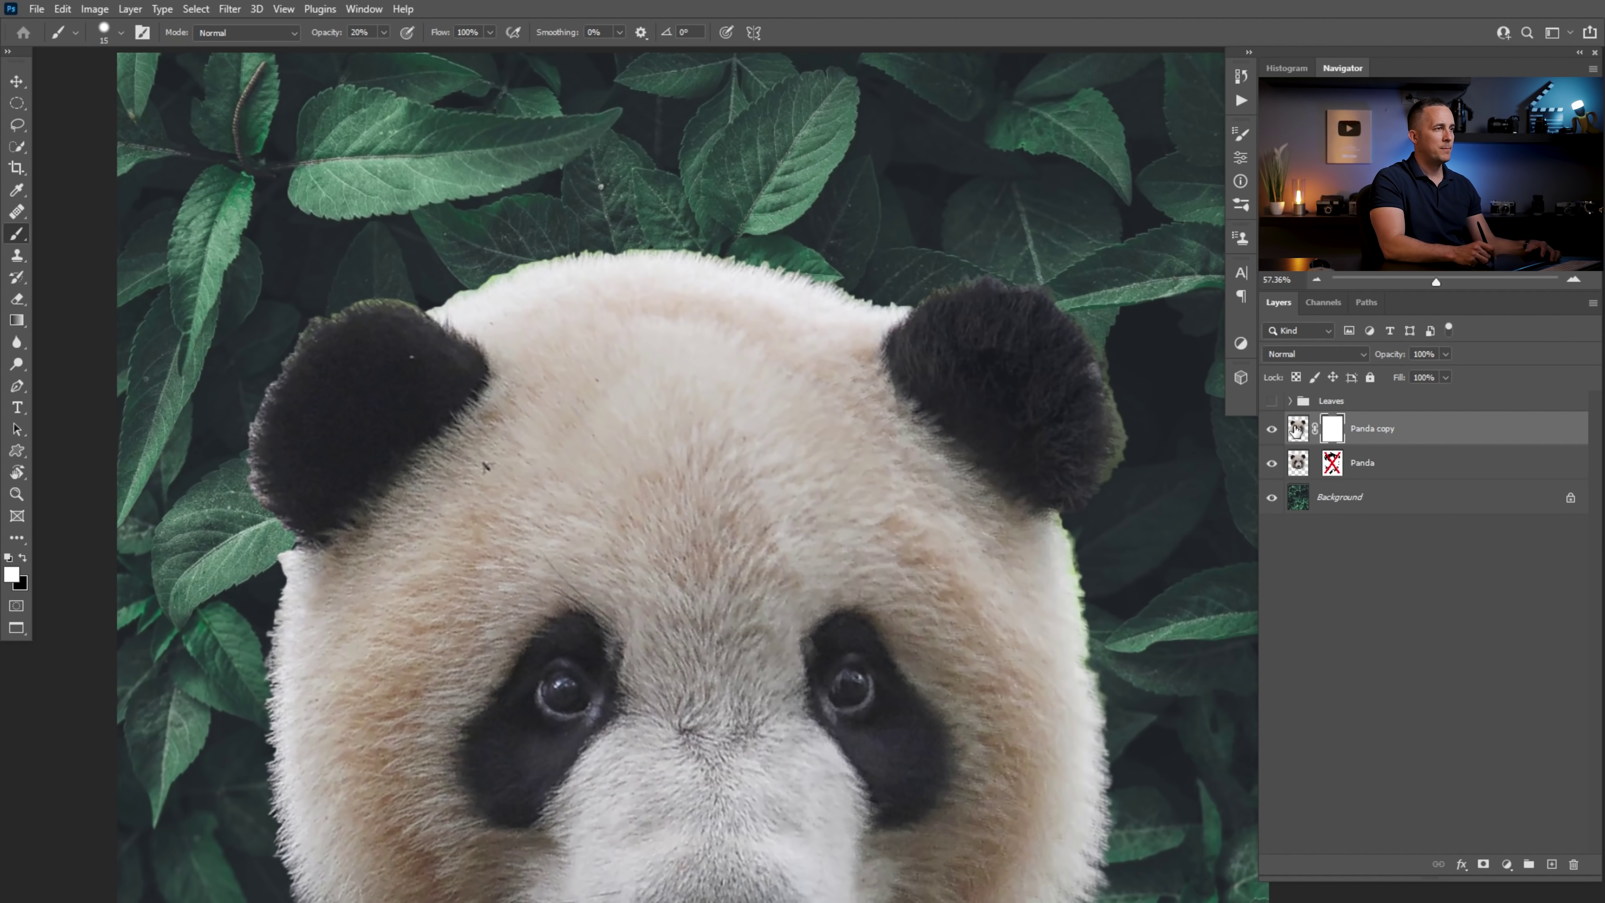
pyautogui.click(1295, 430)
pyautogui.press('x')
pyautogui.moveTo(1394, 354)
pyautogui.mouseDown()
pyautogui.moveTo(1381, 358)
pyautogui.moveTo(1399, 356)
pyautogui.mouseUp()
pyautogui.click(1272, 463)
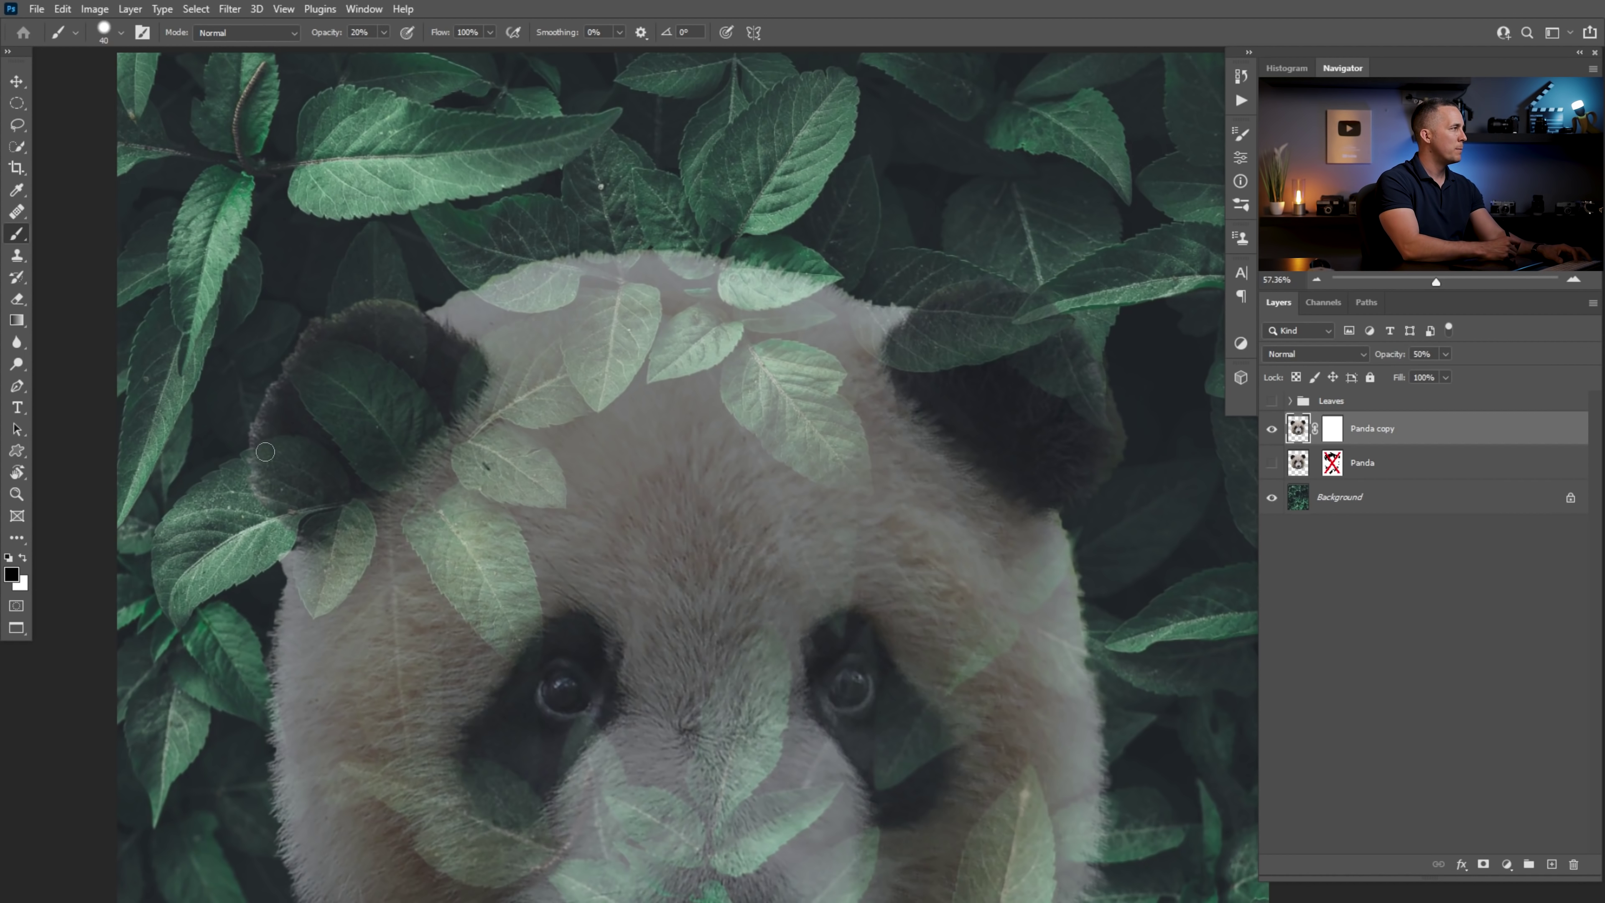
# Paint black at 100% brush opacity on the Panda copy image over the leaves on and above the forehead
pyautogui.moveTo(627, 318)
pyautogui.mouseDown()
pyautogui.moveTo(641, 298)
pyautogui.moveTo(644, 329)
pyautogui.moveTo(648, 313)
pyautogui.moveTo(599, 403)
pyautogui.moveTo(576, 317)
pyautogui.moveTo(577, 373)
pyautogui.moveTo(628, 290)
pyautogui.moveTo(623, 333)
pyautogui.mouseUp()
pyautogui.press('0')
pyautogui.press(']')
pyautogui.press(']')
pyautogui.press(']')
pyautogui.press(']')
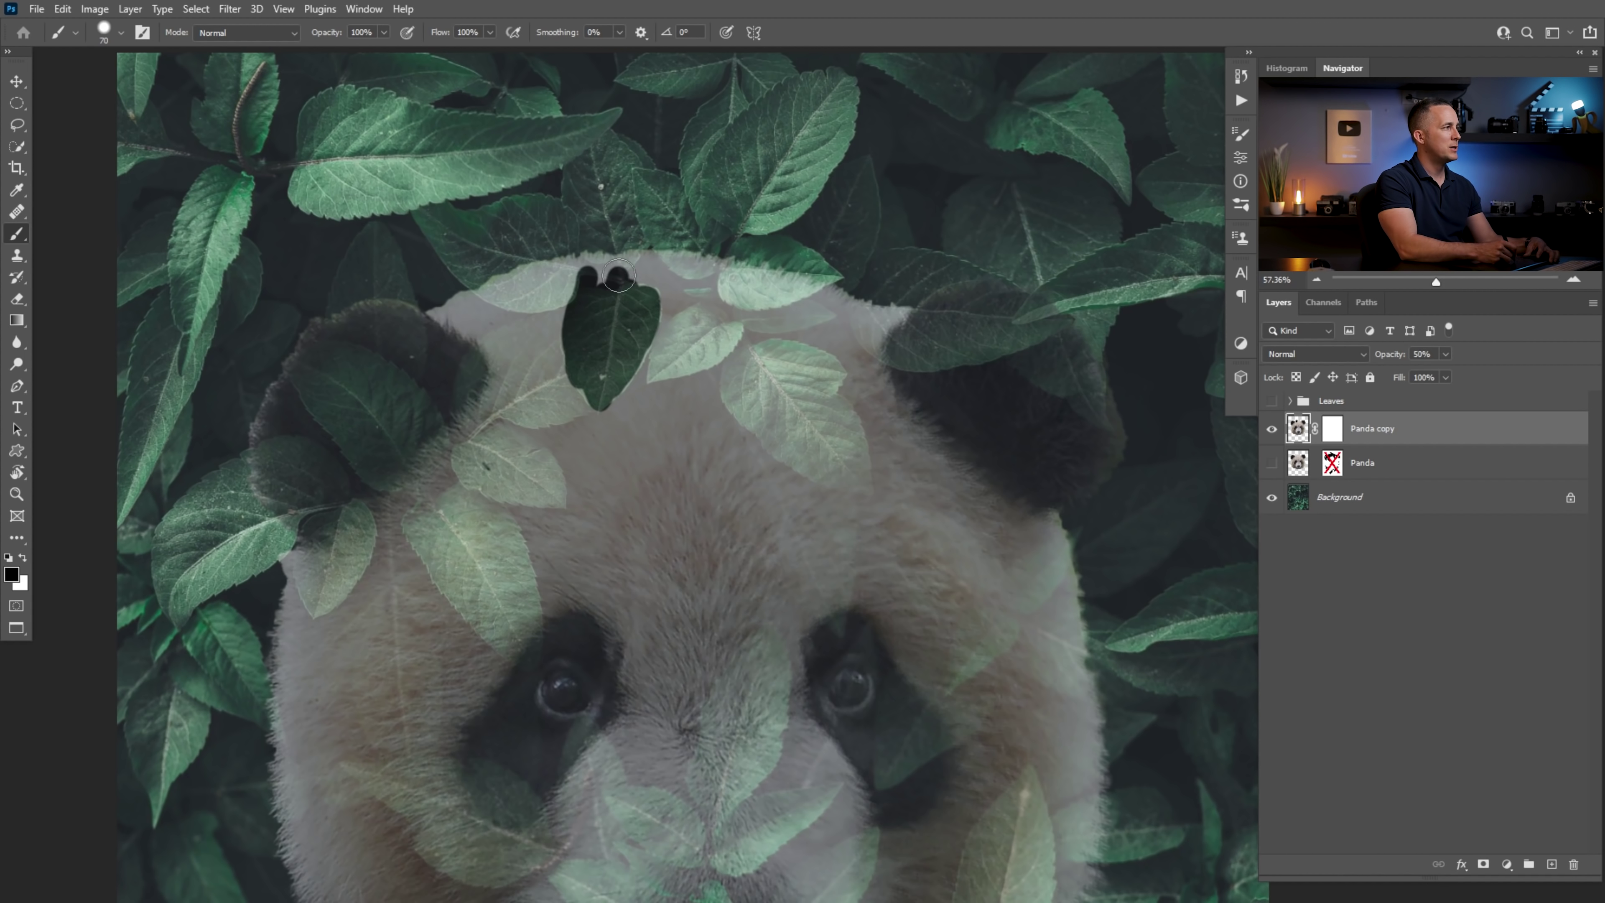
pyautogui.moveTo(620, 278)
pyautogui.mouseDown()
pyautogui.moveTo(519, 286)
pyautogui.moveTo(443, 223)
pyautogui.moveTo(512, 285)
pyautogui.moveTo(481, 267)
pyautogui.moveTo(559, 285)
pyautogui.moveTo(512, 216)
pyautogui.moveTo(524, 253)
pyautogui.moveTo(477, 225)
pyautogui.moveTo(561, 224)
pyautogui.moveTo(598, 201)
pyautogui.moveTo(665, 209)
pyautogui.moveTo(649, 230)
pyautogui.moveTo(675, 225)
pyautogui.moveTo(692, 260)
pyautogui.moveTo(729, 144)
pyautogui.moveTo(833, 91)
pyautogui.moveTo(782, 172)
pyautogui.moveTo(839, 106)
pyautogui.moveTo(790, 193)
pyautogui.moveTo(733, 225)
pyautogui.moveTo(750, 257)
pyautogui.moveTo(825, 274)
pyautogui.moveTo(765, 296)
pyautogui.moveTo(739, 294)
pyautogui.moveTo(727, 266)
pyautogui.moveTo(759, 290)
pyautogui.moveTo(774, 270)
pyautogui.moveTo(657, 357)
pyautogui.moveTo(733, 334)
pyautogui.moveTo(656, 370)
pyautogui.moveTo(715, 354)
pyautogui.moveTo(598, 368)
pyautogui.moveTo(821, 311)
pyautogui.mouseUp()
pyautogui.press('[')
pyautogui.press('[')
pyautogui.press('[')
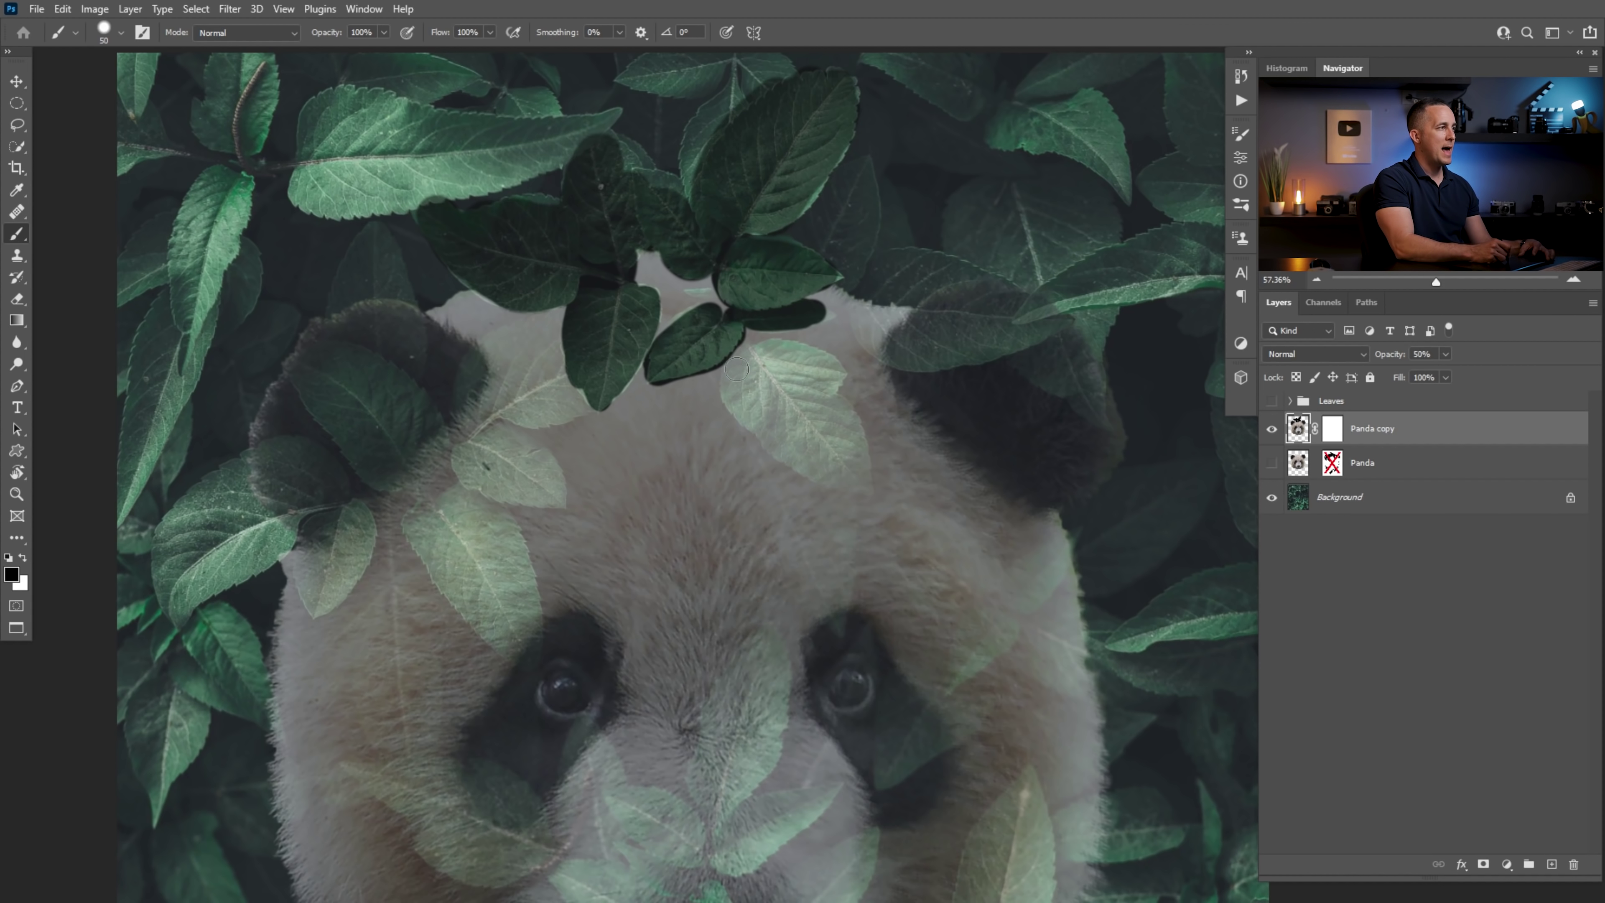
pyautogui.moveTo(736, 369)
pyautogui.mouseDown()
pyautogui.moveTo(747, 412)
pyautogui.moveTo(864, 492)
pyautogui.moveTo(825, 394)
pyautogui.moveTo(833, 374)
pyautogui.moveTo(755, 357)
pyautogui.moveTo(775, 404)
pyautogui.moveTo(787, 396)
pyautogui.moveTo(799, 429)
pyautogui.moveTo(813, 406)
pyautogui.moveTo(825, 450)
pyautogui.moveTo(805, 434)
pyautogui.moveTo(832, 450)
pyautogui.mouseUp()
# Return the Panda copy layer's opacity to 100%
pyautogui.moveTo(641, 349); pyautogui.dragTo(602, 356)
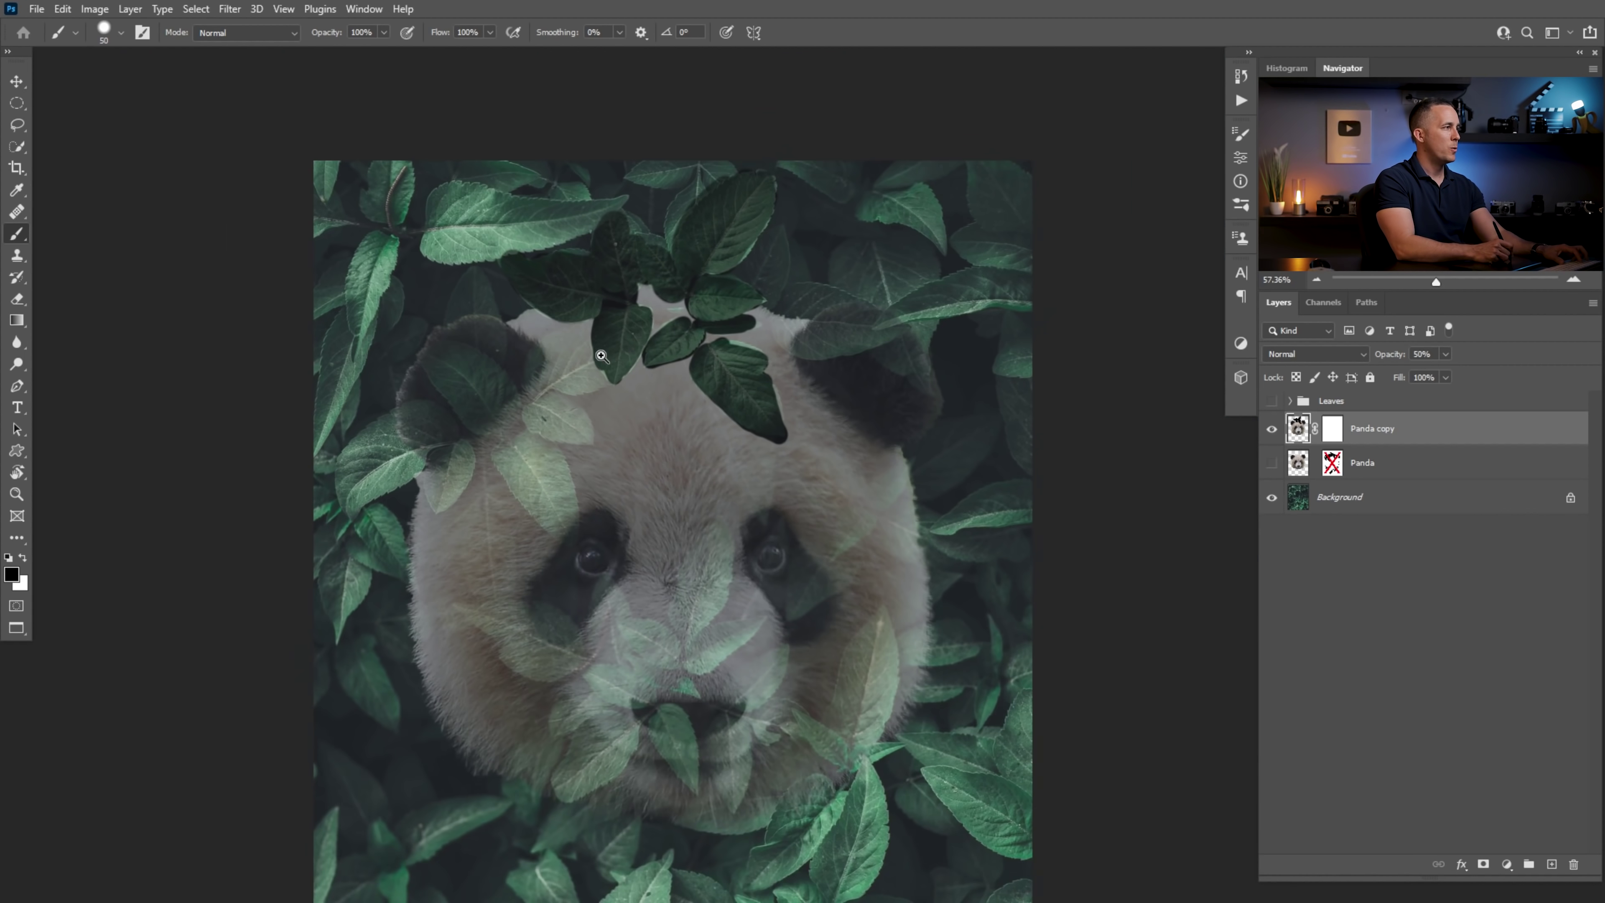
pyautogui.moveTo(1399, 355); pyautogui.dragTo(1435, 355)
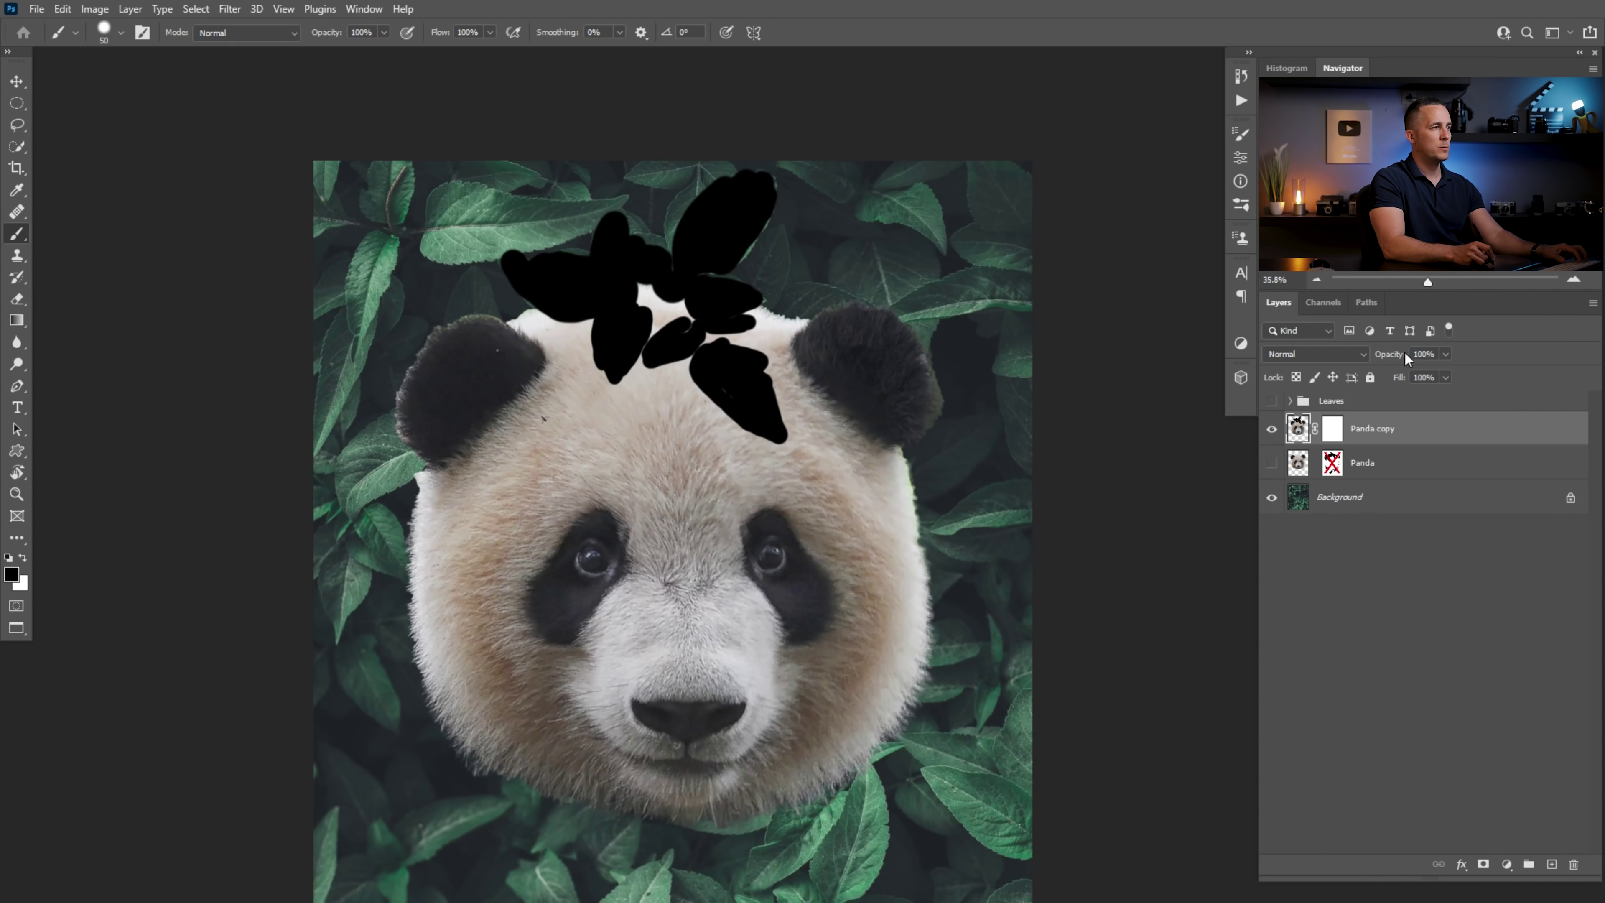
pyautogui.scroll(1, 917, 448)
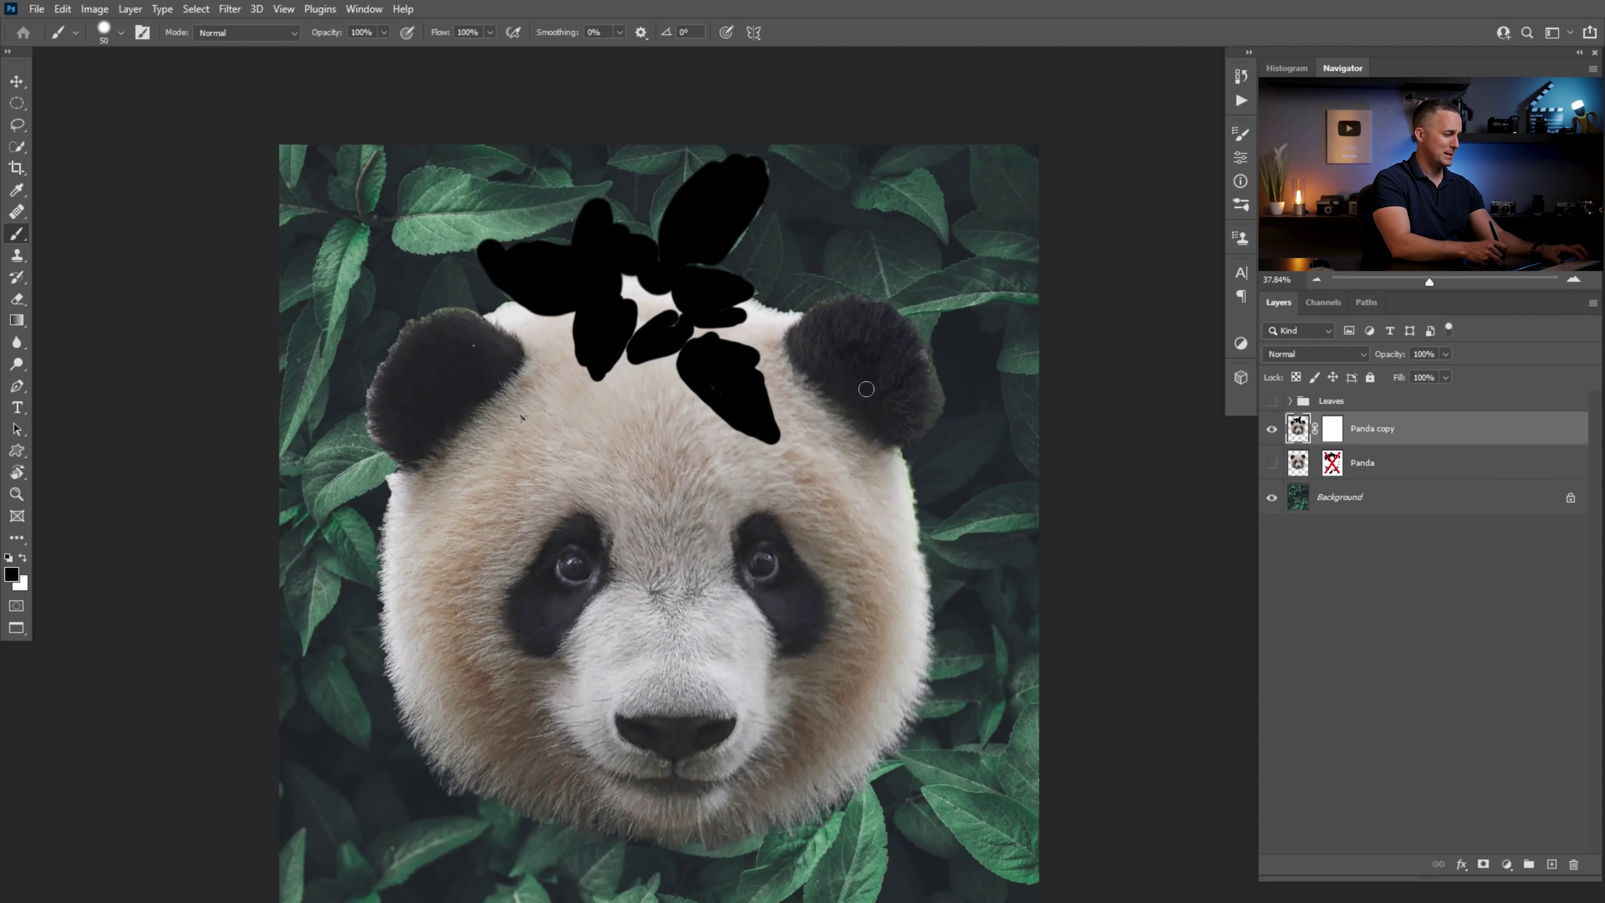
# Select only the black painted leaf shapes using the Magic Wand with Contiguous enabled and tolerance 50
pyautogui.press('w')
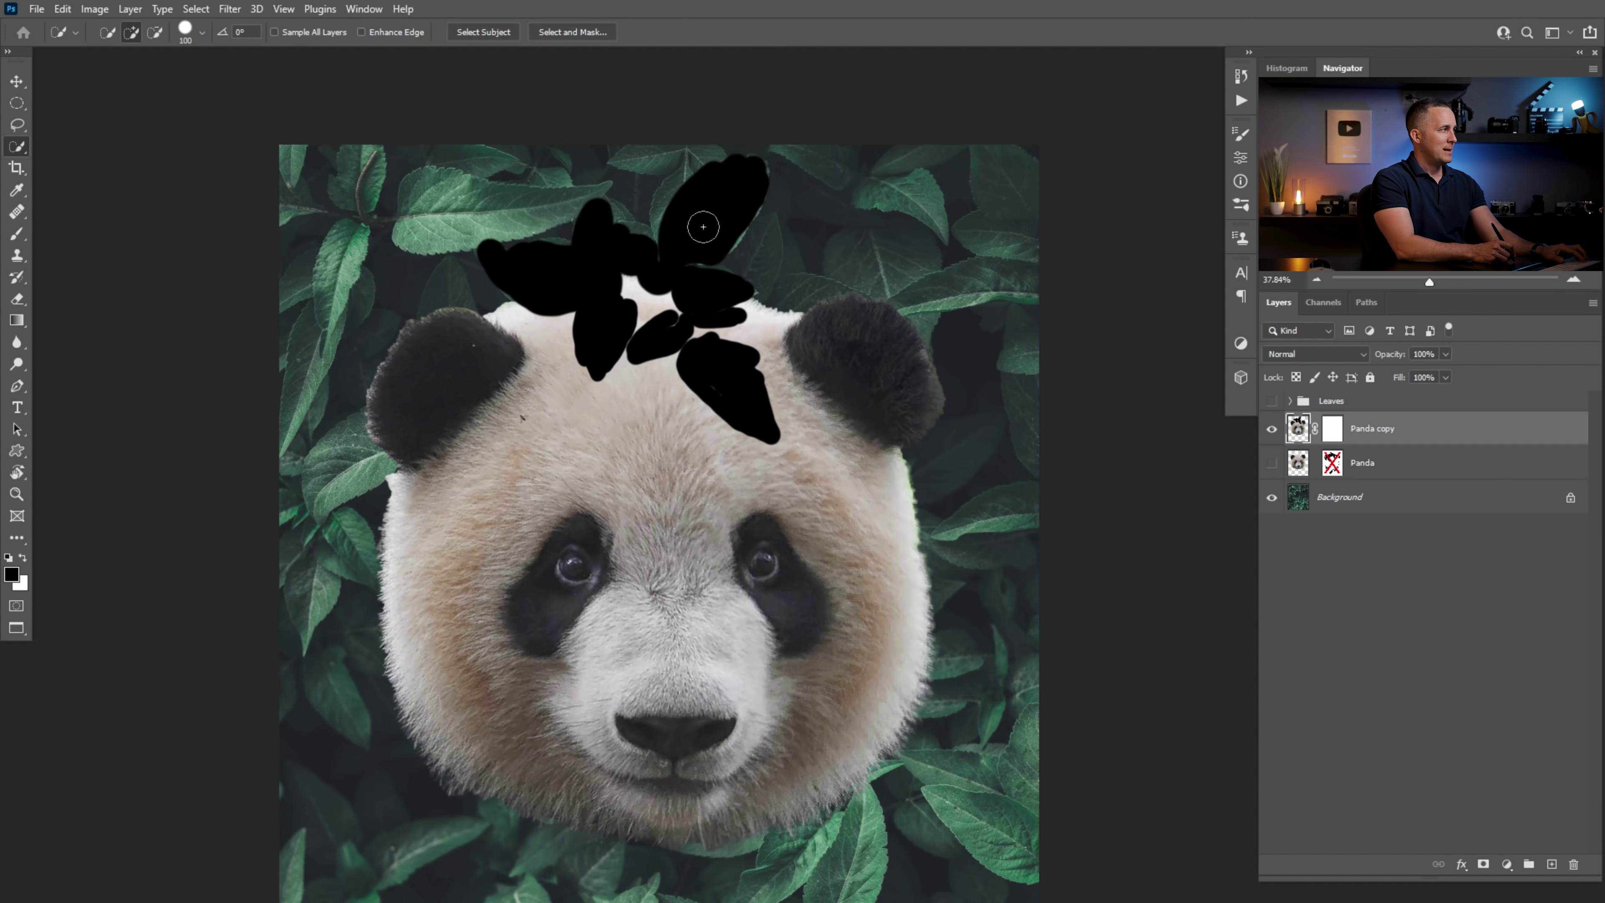
pyautogui.hotkey('shift', 'w')
pyautogui.click(713, 233)
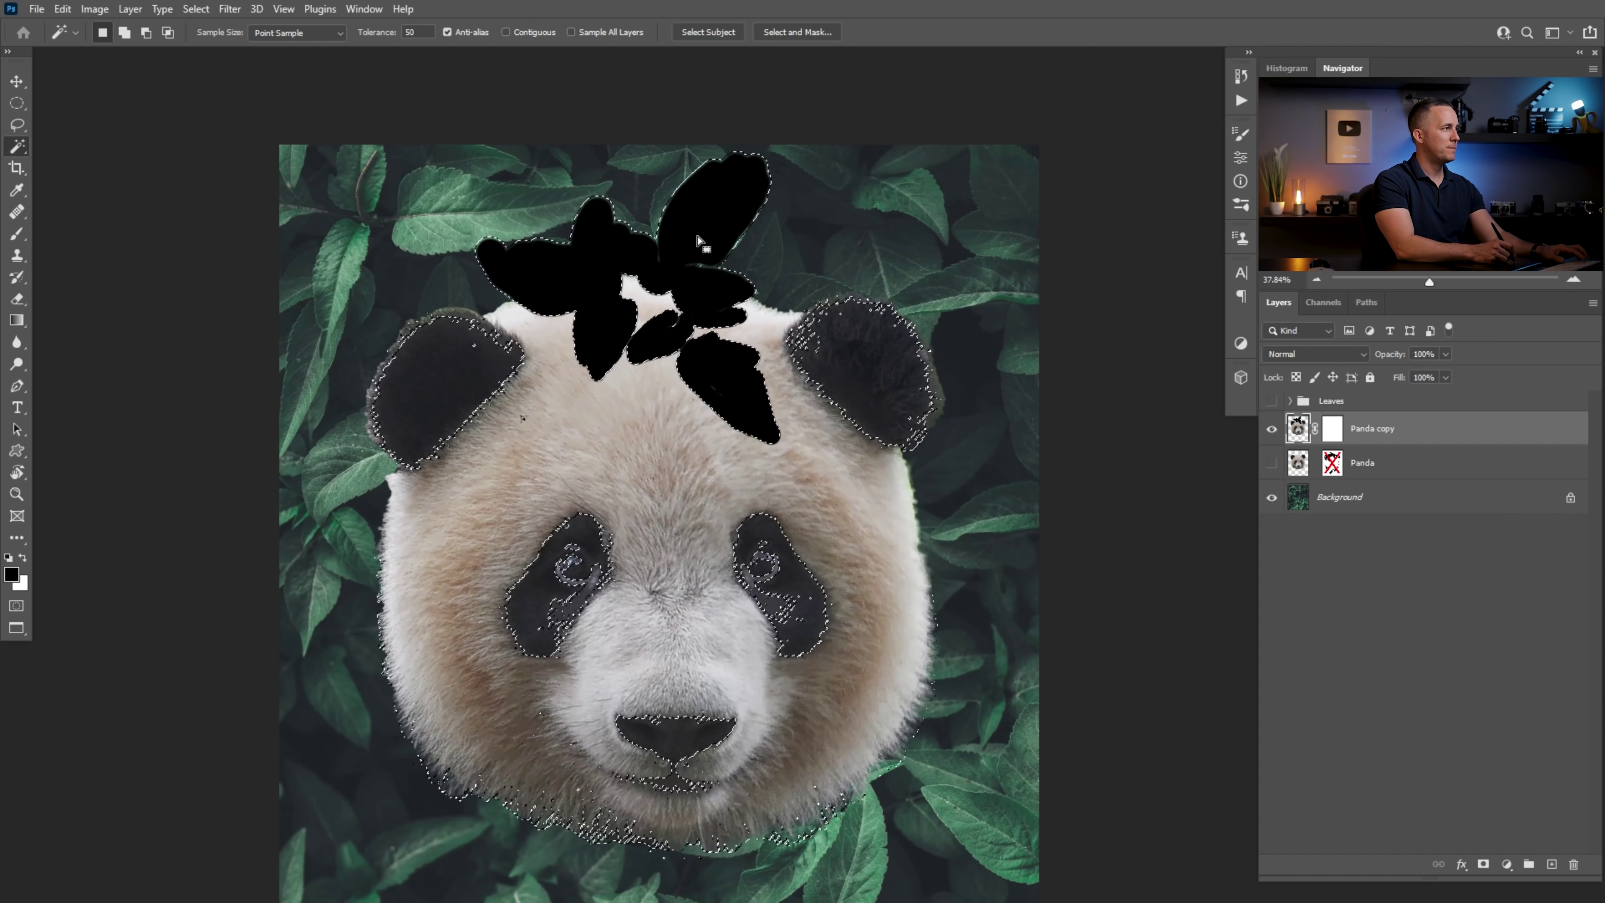
pyautogui.click(505, 31)
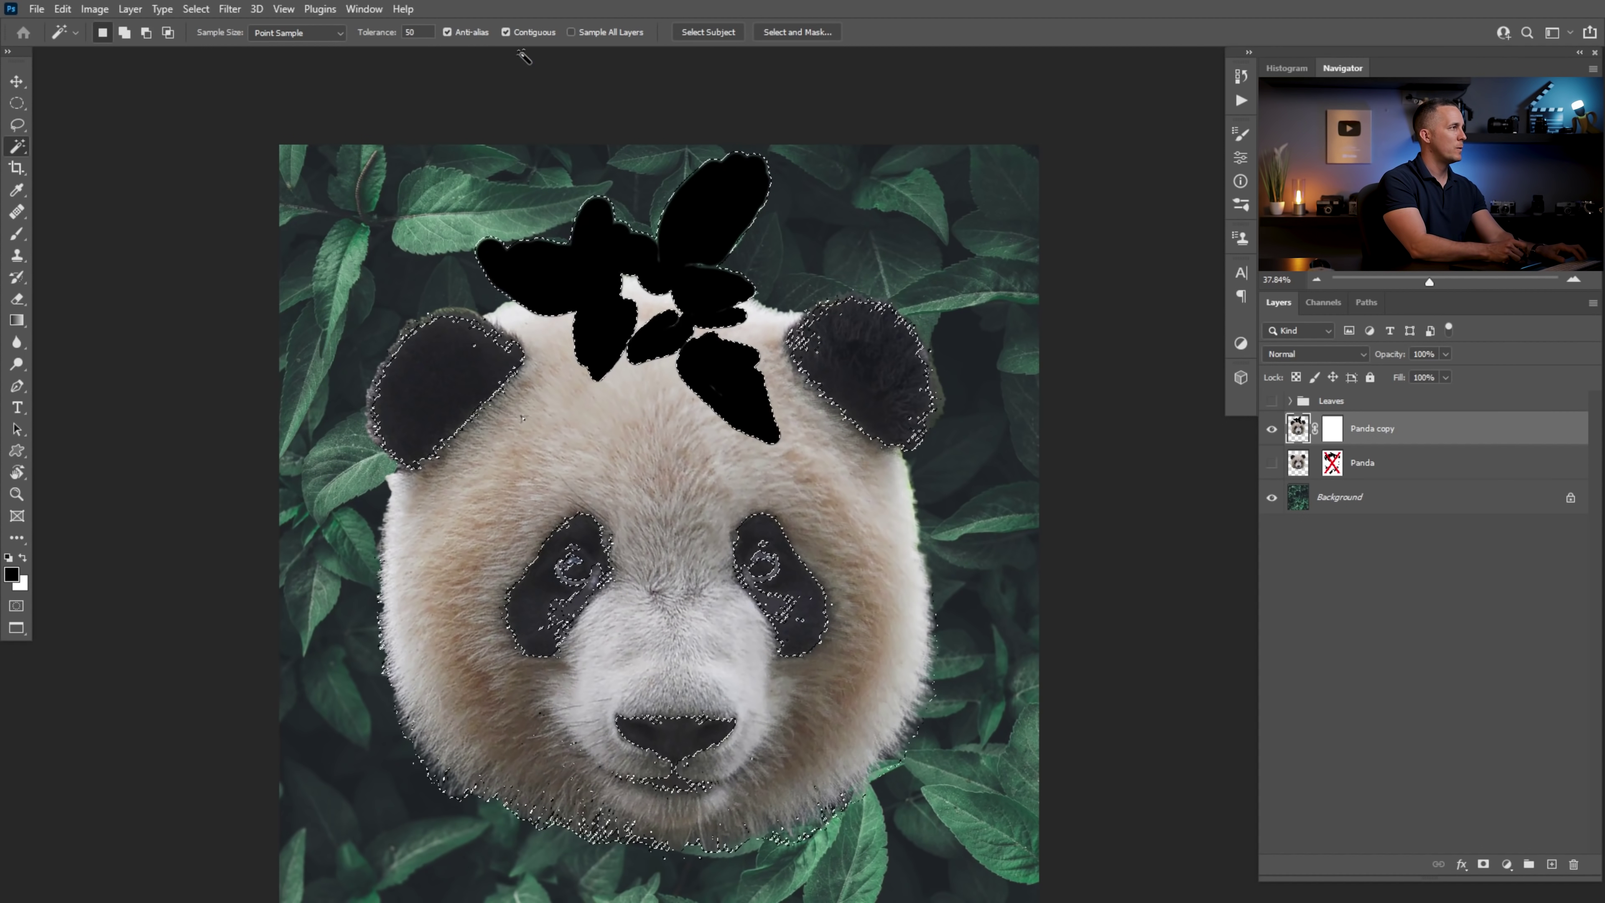
pyautogui.click(609, 244)
pyautogui.click(610, 247)
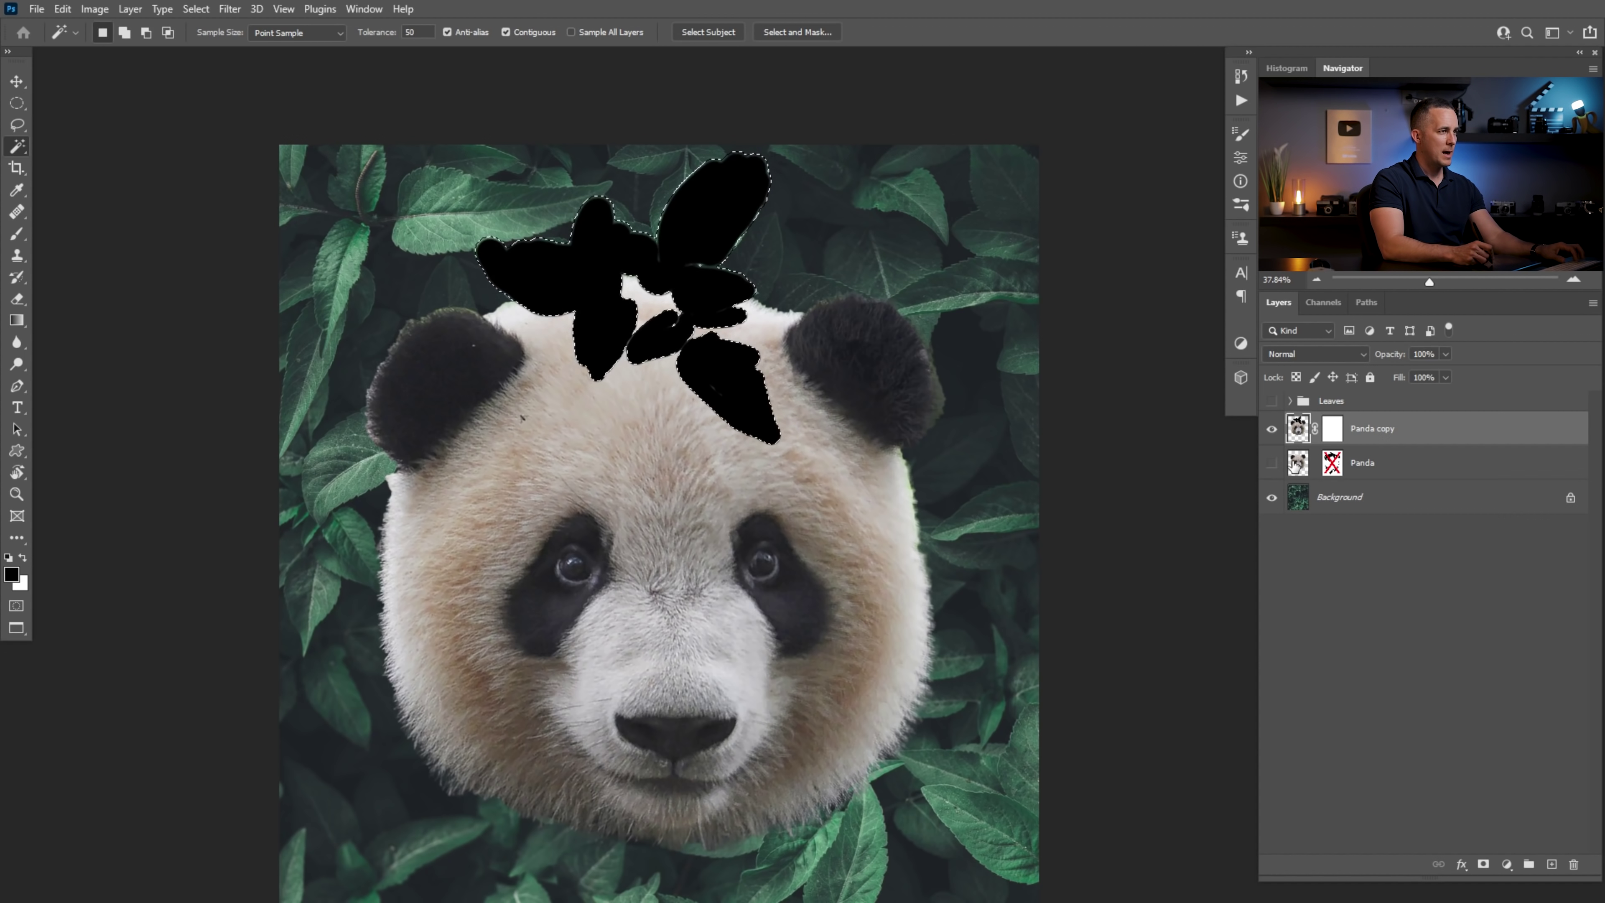
# Fill the selected leaf shapes with black on the Panda copy layer mask and deselect
pyautogui.click(1333, 432)
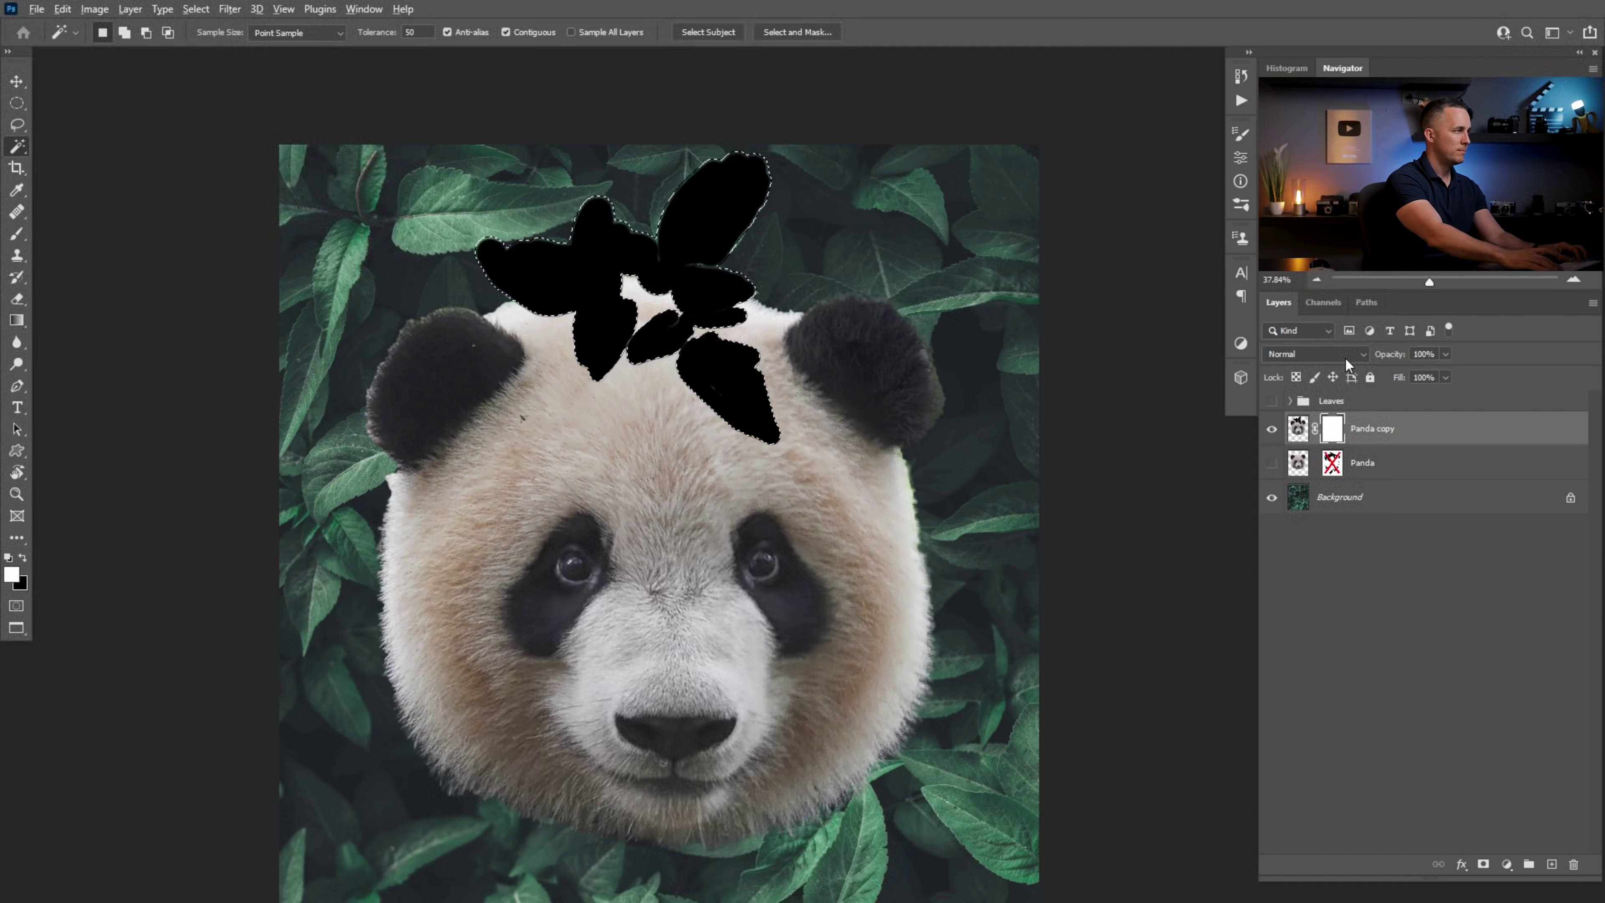
pyautogui.hotkey('ctrl', 'BackSpace')
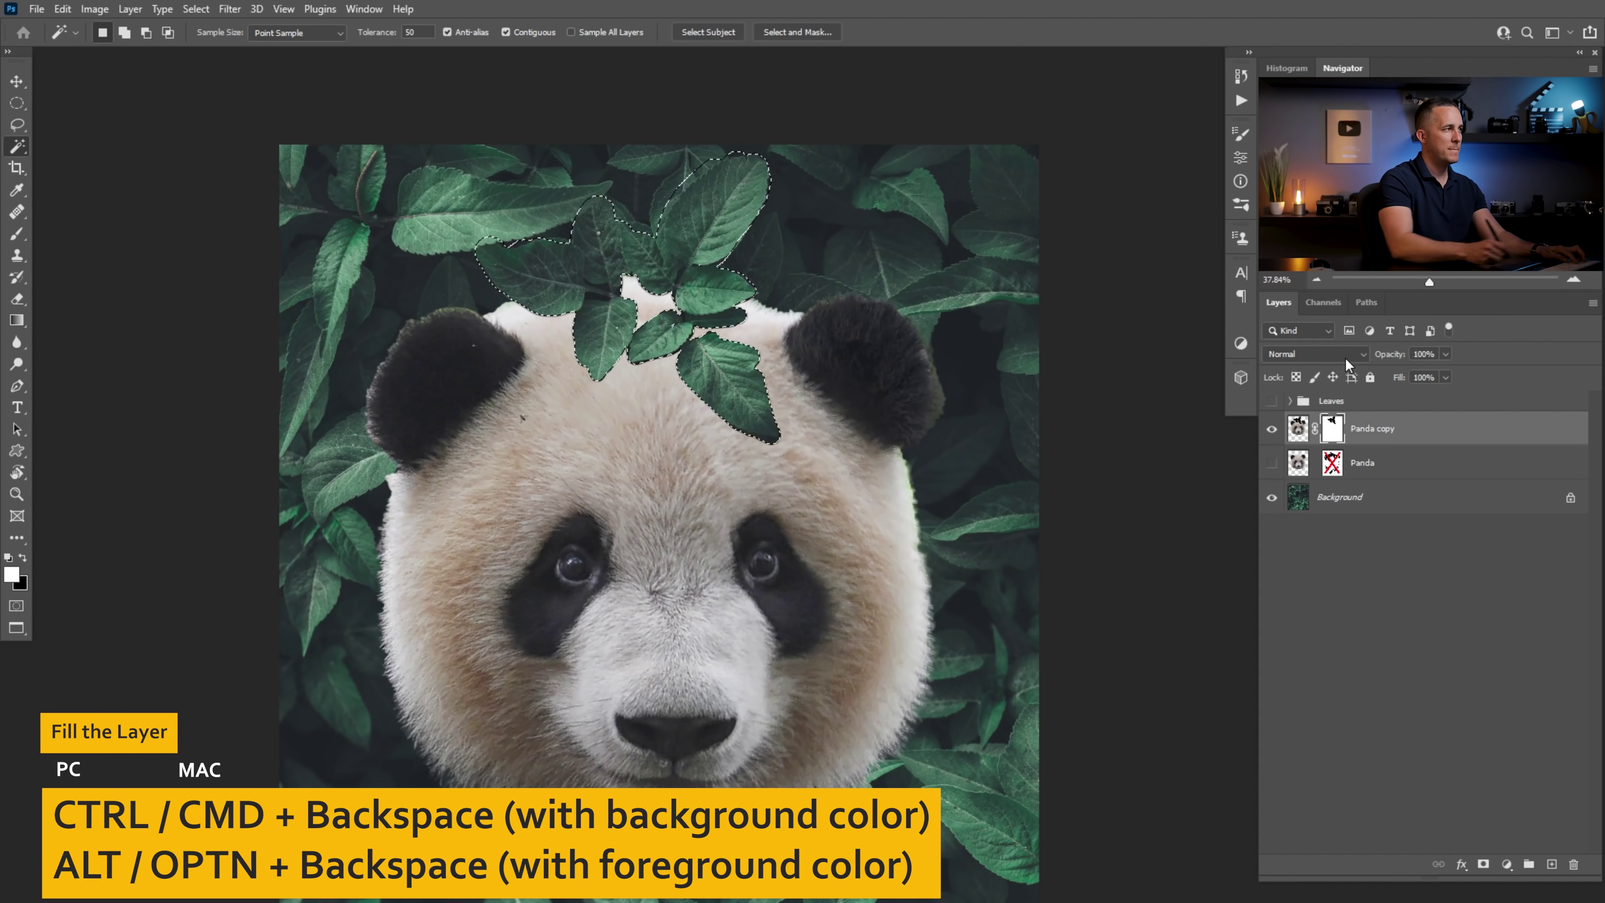
pyautogui.hotkey('ctrl', 'd')
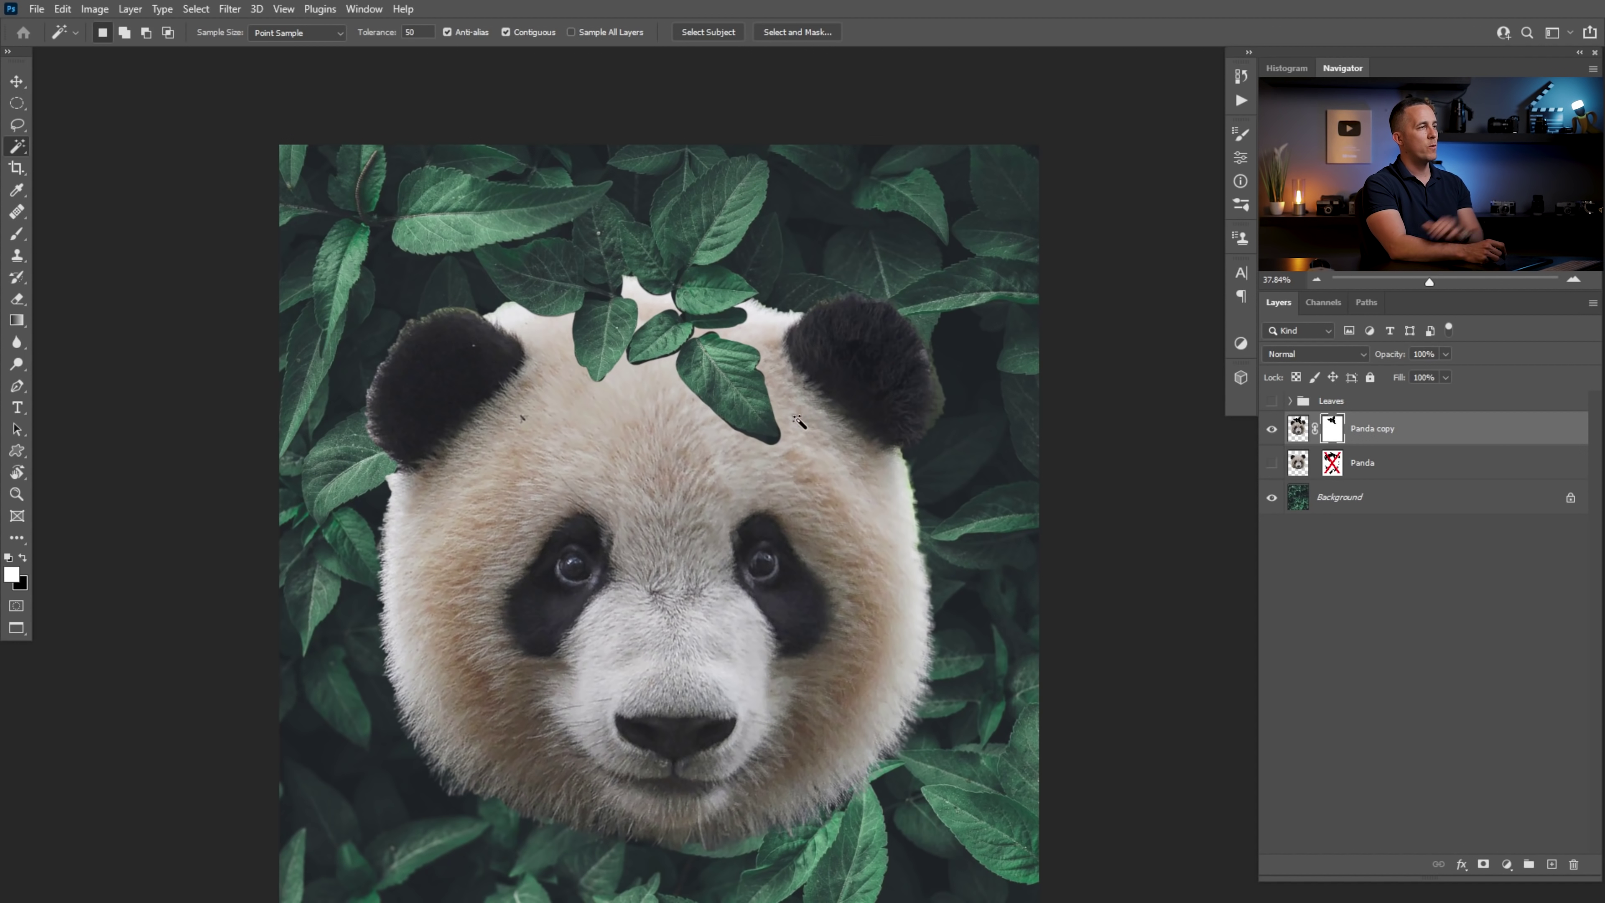
# Delete the Panda copy layer, then show the original Panda layer with its leaf mask enabled
pyautogui.moveTo(1302, 437); pyautogui.dragTo(1572, 865)
pyautogui.click(1273, 430)
pyautogui.keyDown('shift'); pyautogui.click(1335, 435); pyautogui.keyUp('shift')
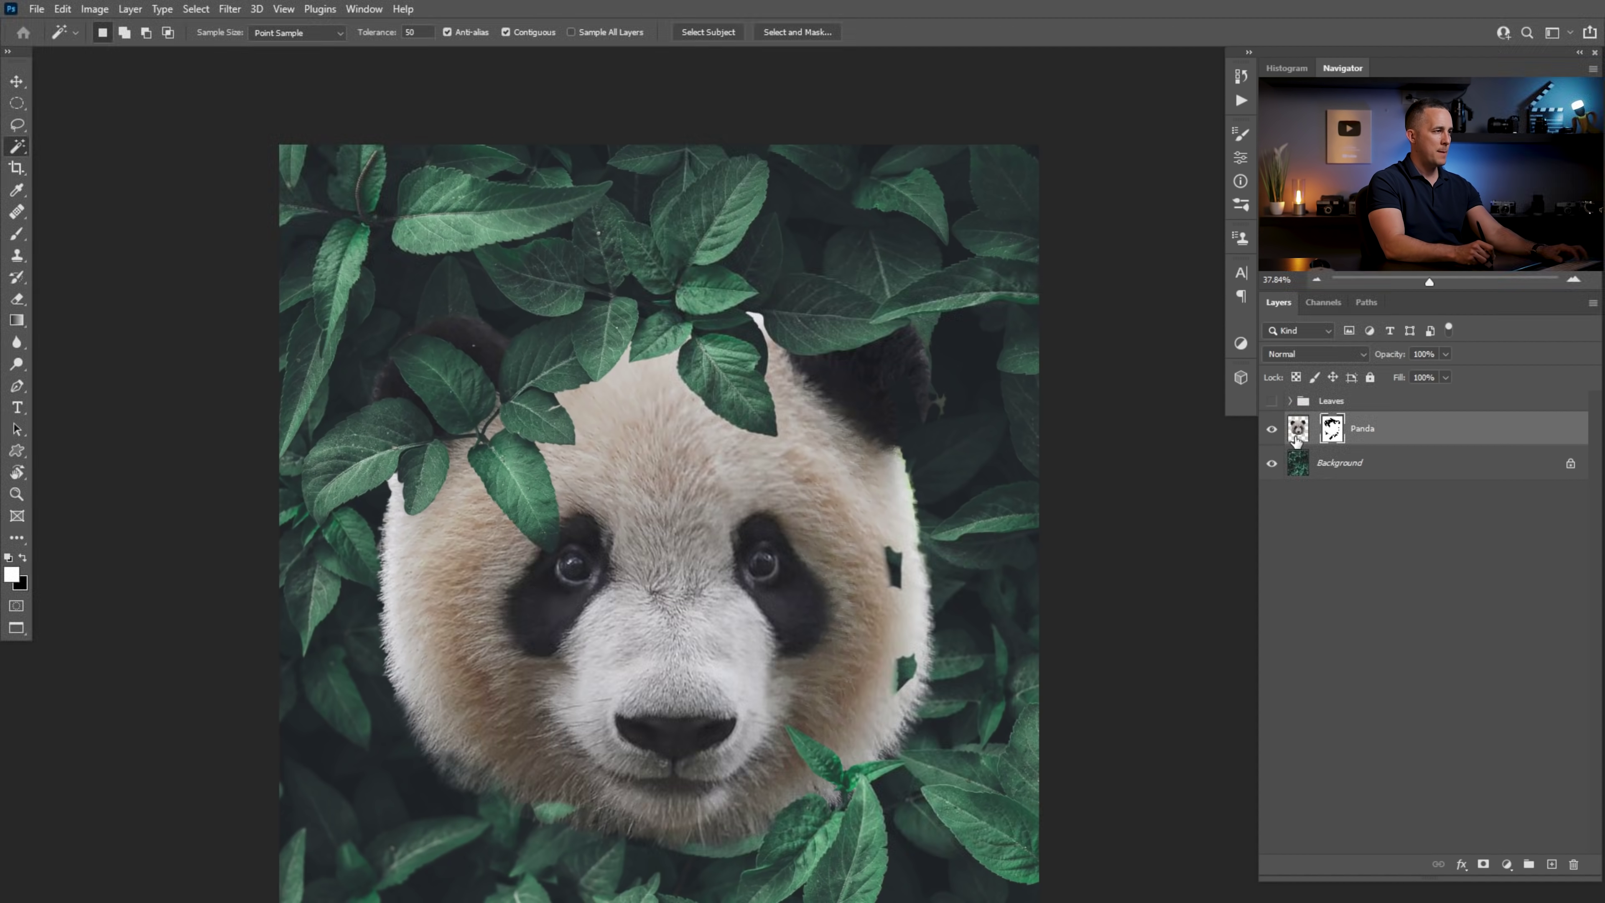
pyautogui.moveTo(844, 566); pyautogui.dragTo(805, 579)
pyautogui.moveTo(793, 592); pyautogui.dragTo(774, 500)
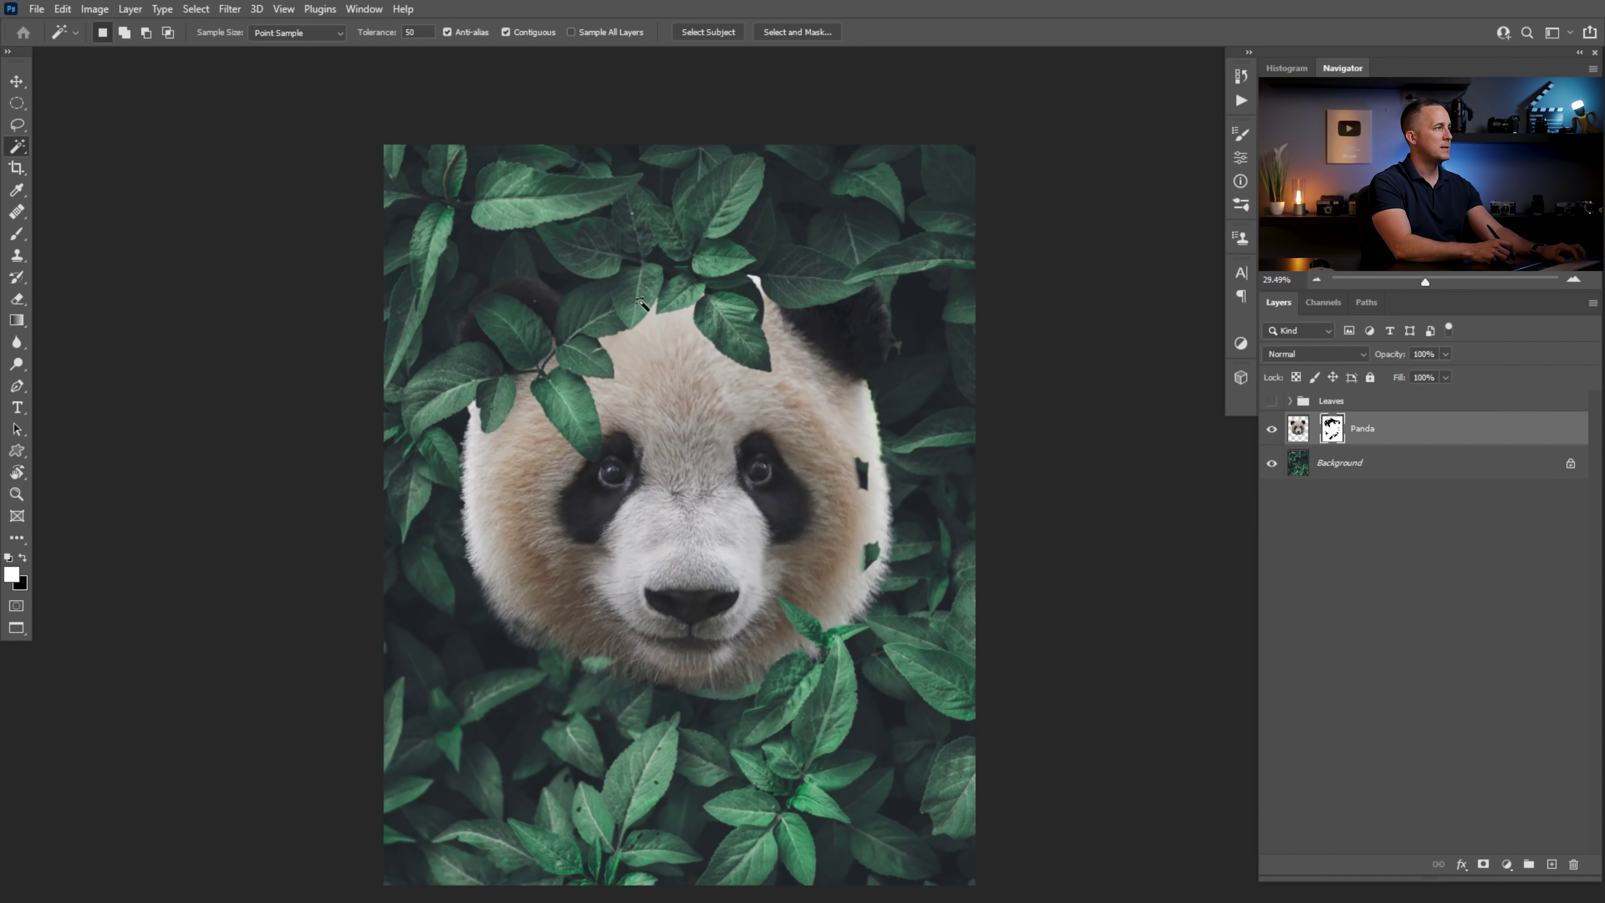
pyautogui.scroll(1, 642, 303)
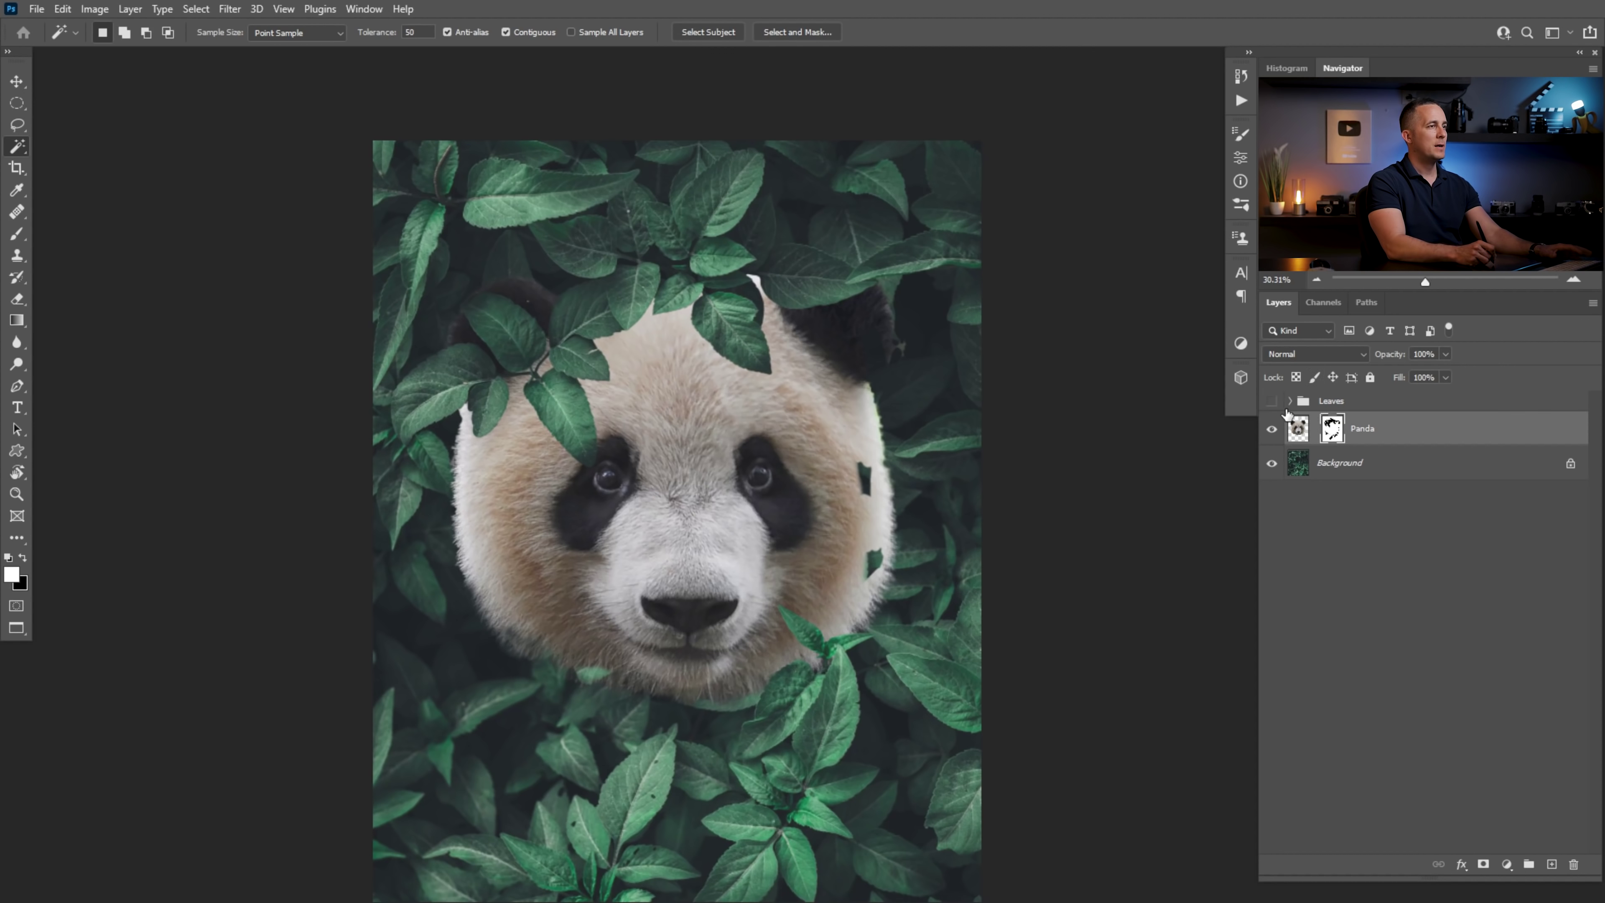
# Expand the Leaves group and make it visible so its extra leaves overlap the panda
pyautogui.click(1290, 401)
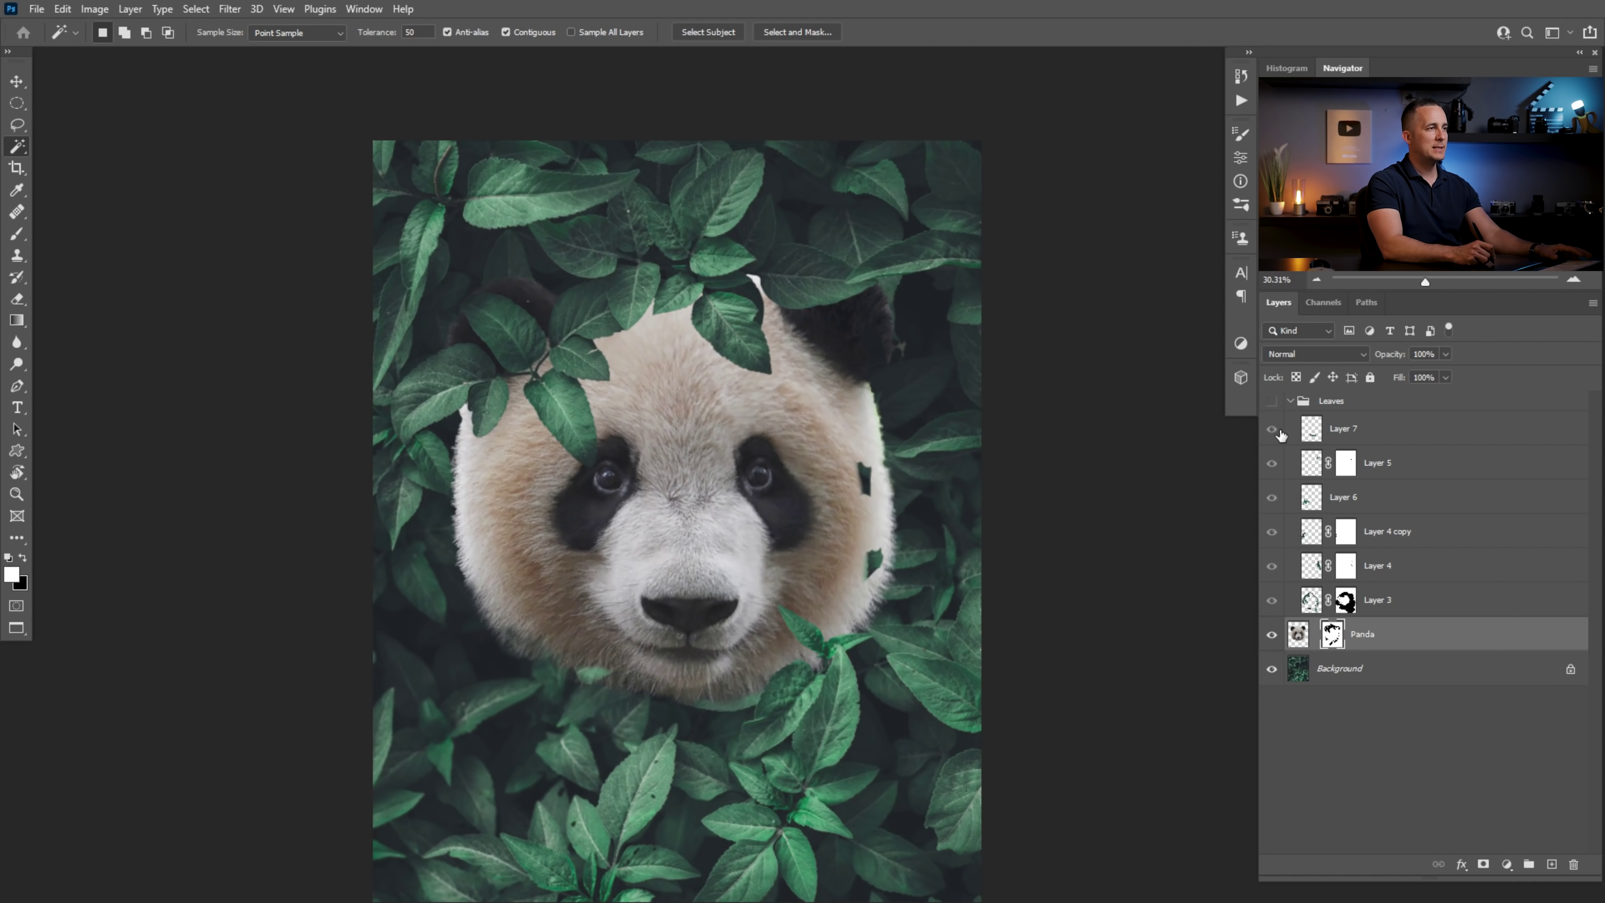
pyautogui.click(1272, 400)
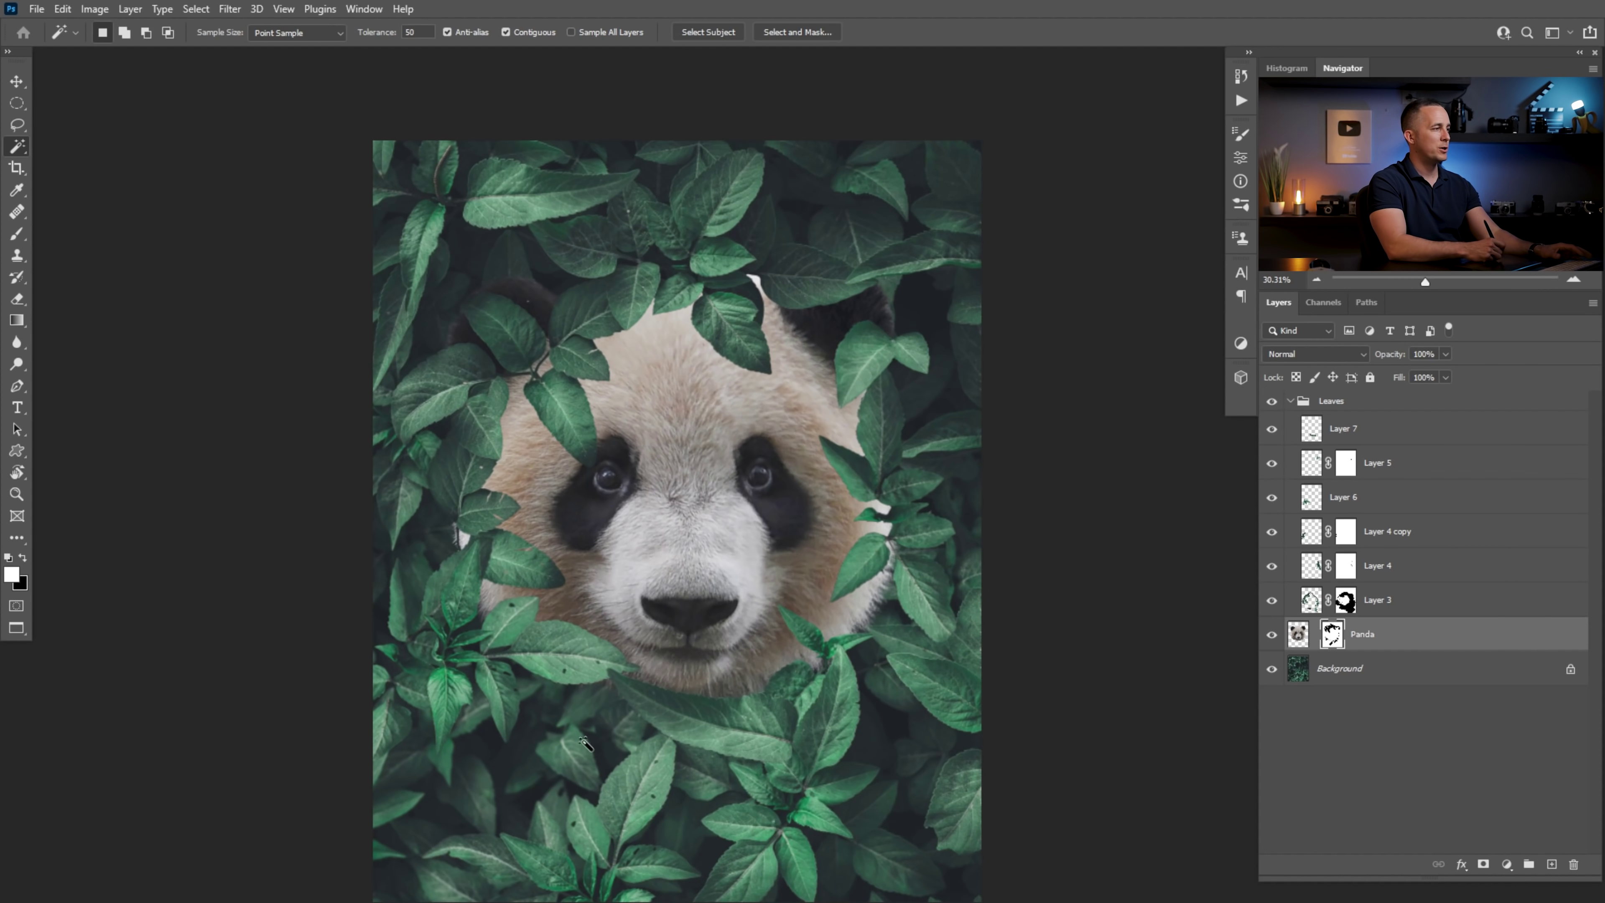
pyautogui.moveTo(658, 685); pyautogui.dragTo(673, 523)
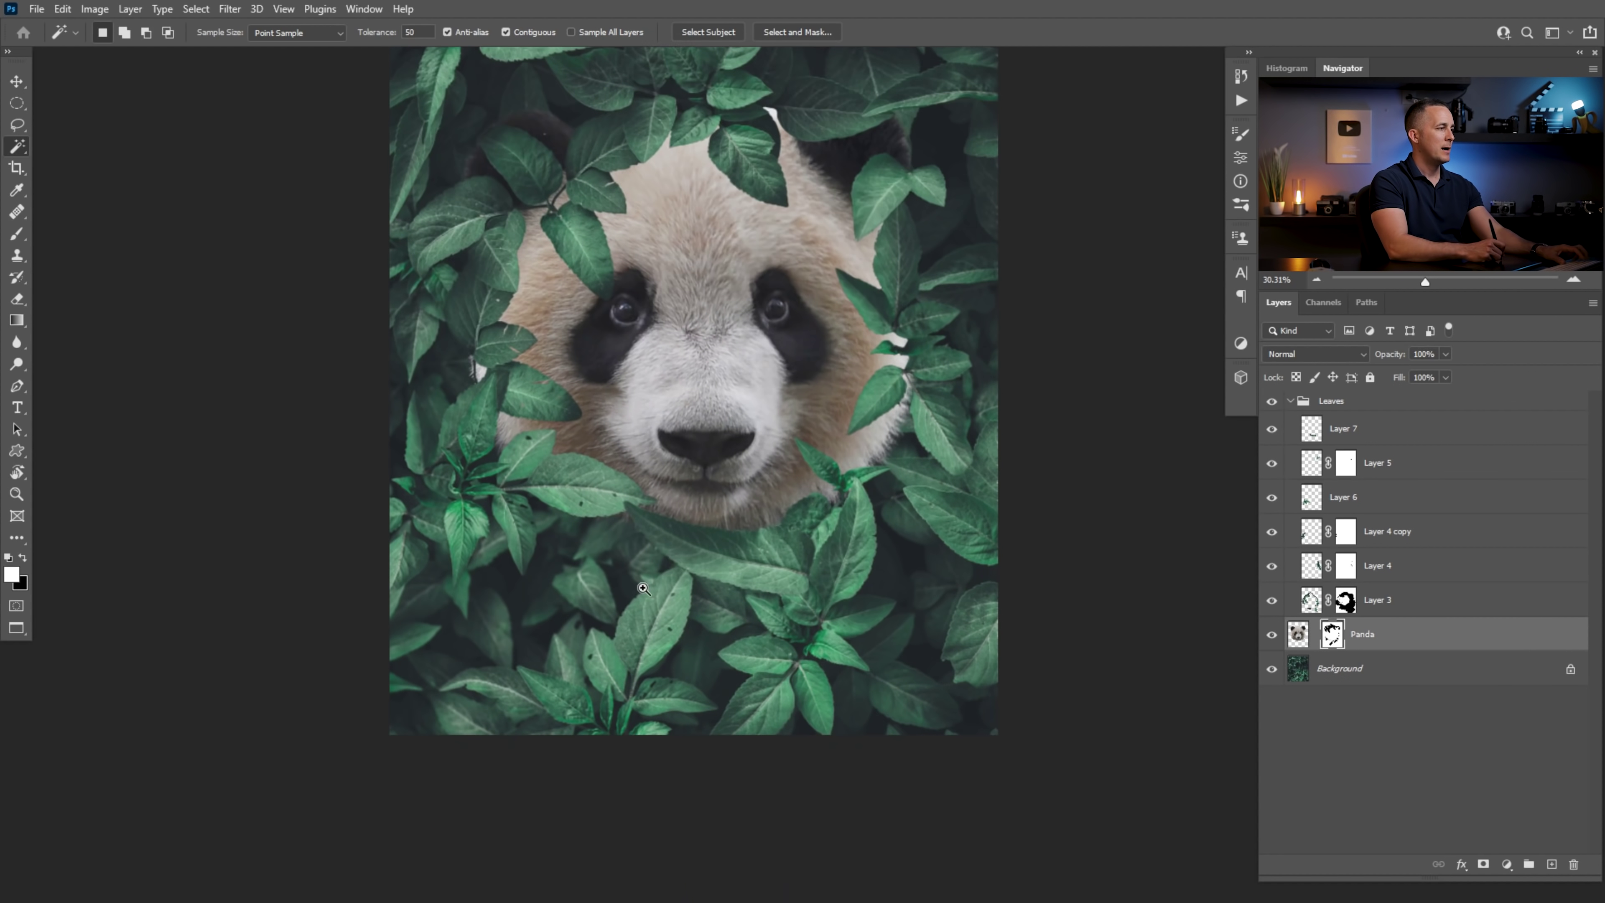
pyautogui.moveTo(644, 590); pyautogui.dragTo(671, 632)
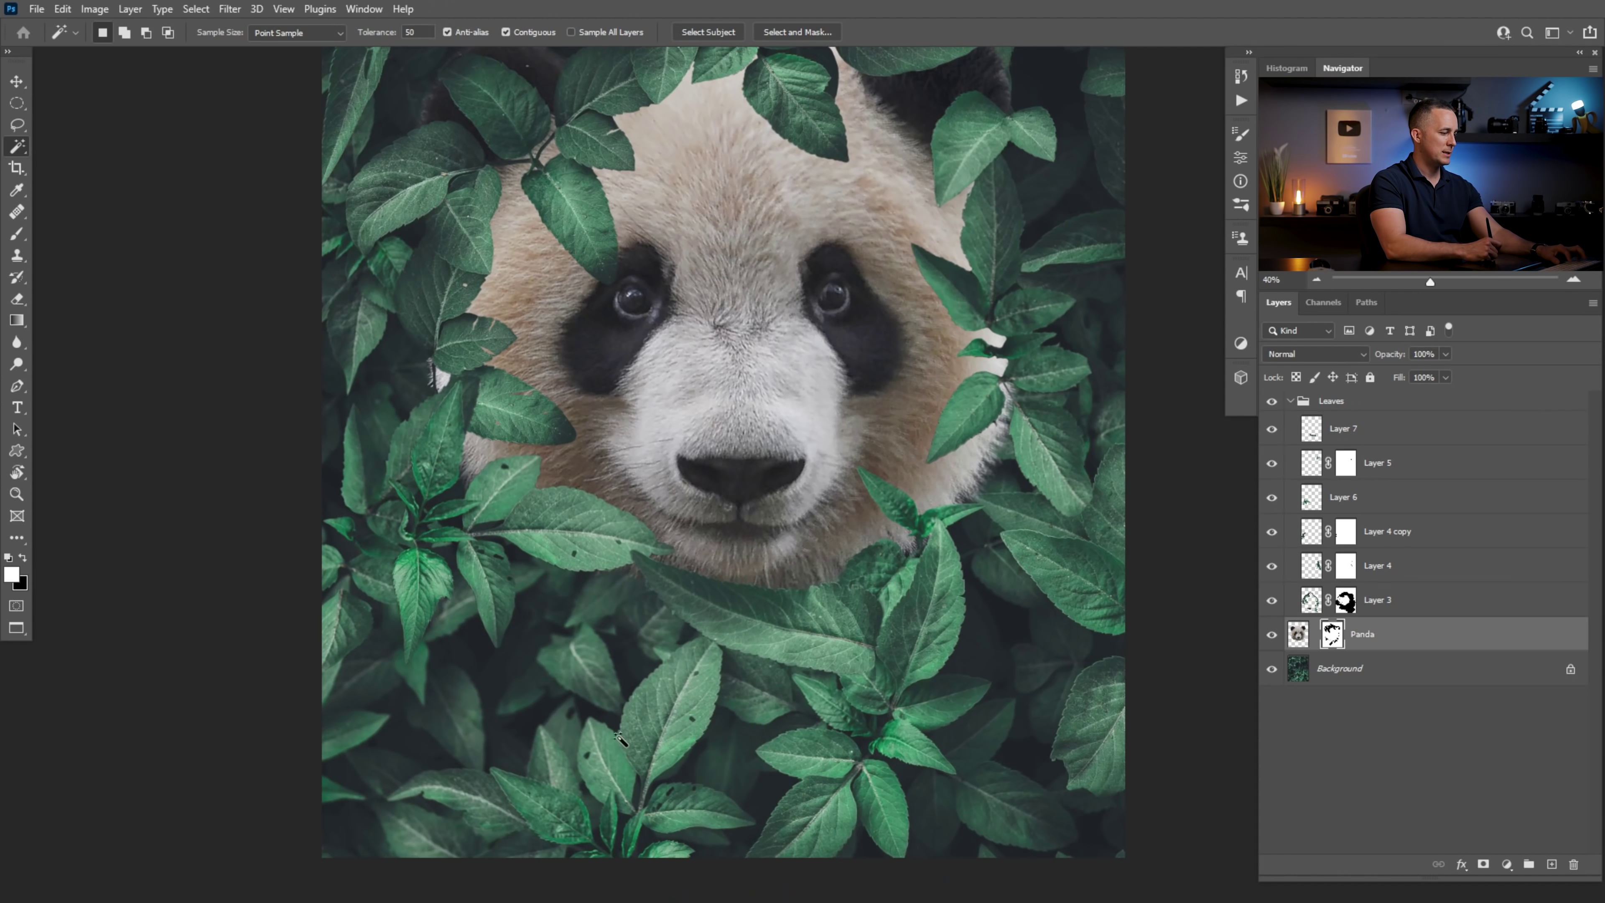
pyautogui.press('v')
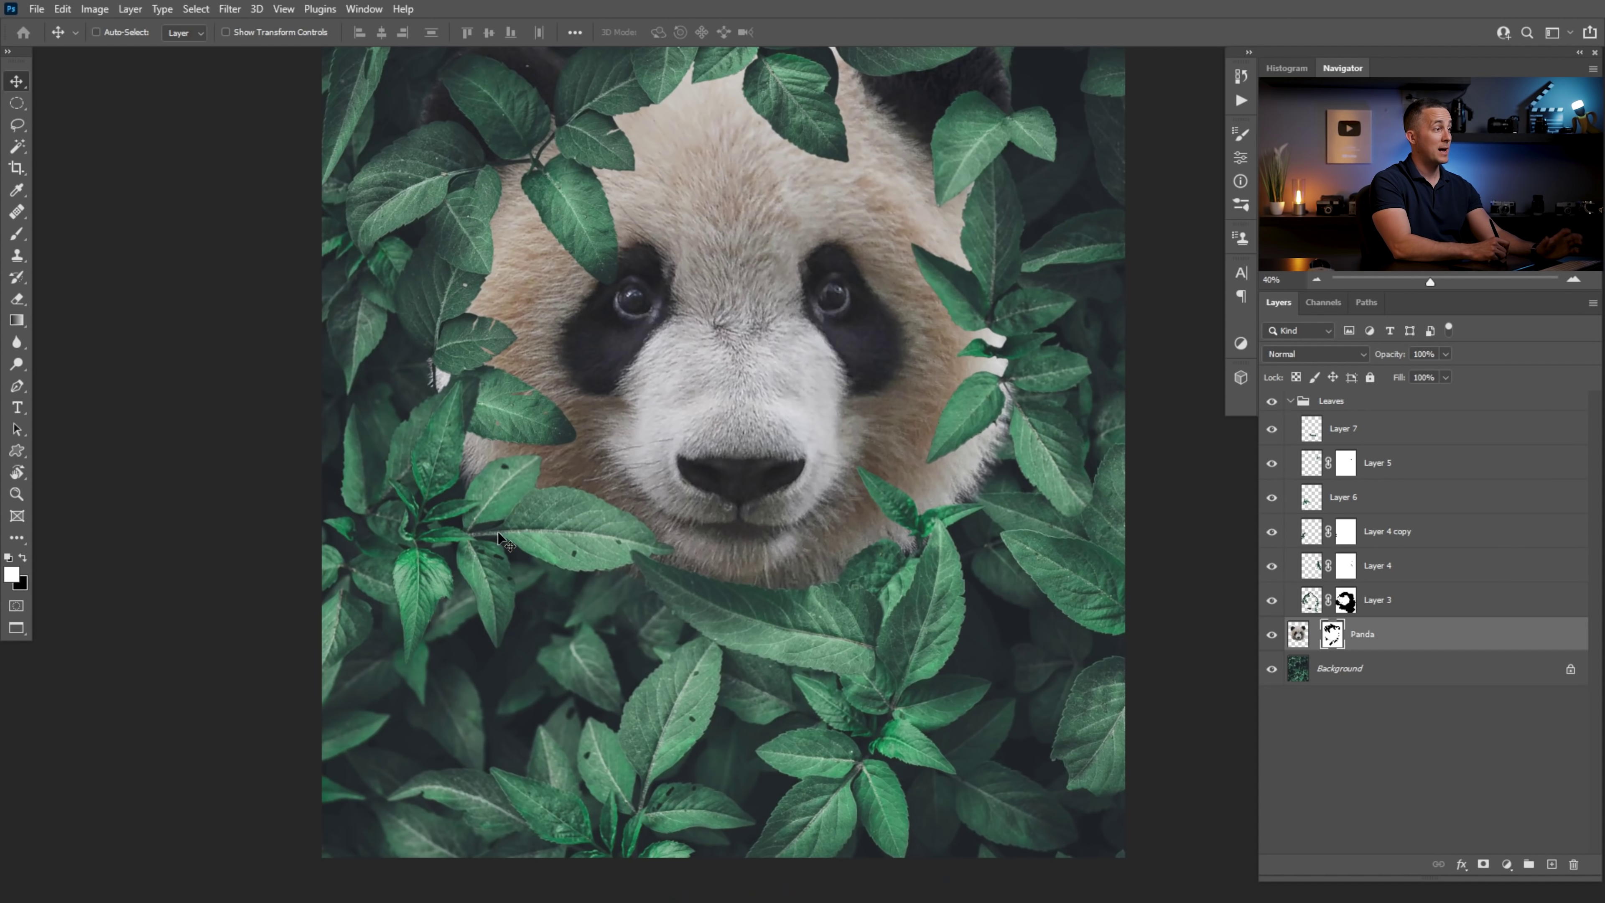
pyautogui.moveTo(635, 456); pyautogui.dragTo(589, 576)
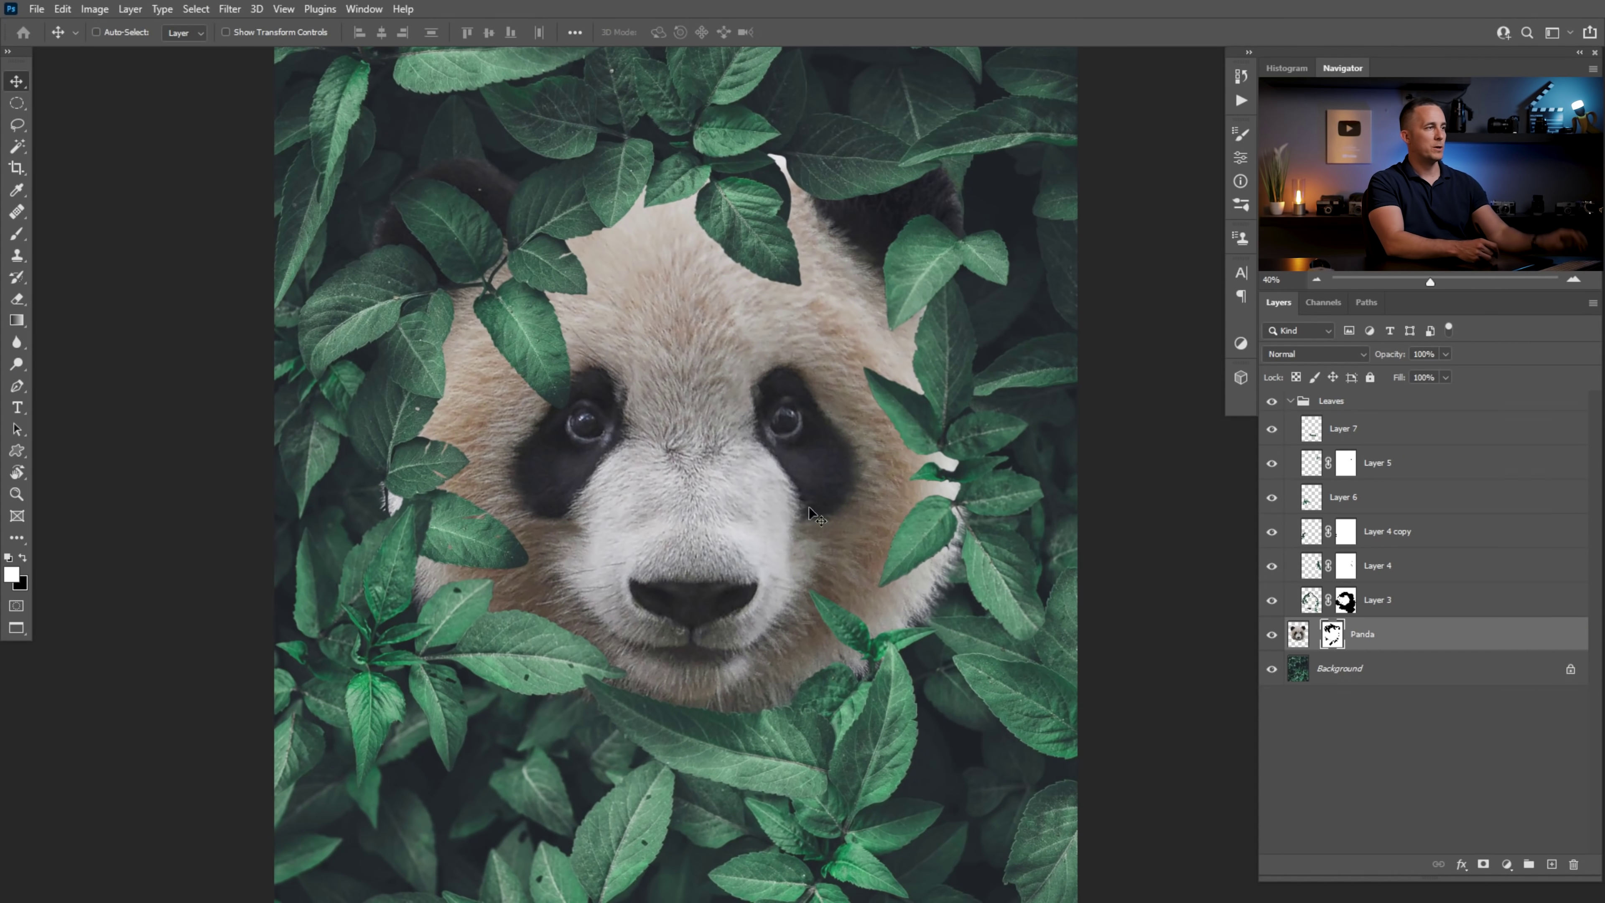
pyautogui.moveTo(772, 483); pyautogui.dragTo(714, 483)
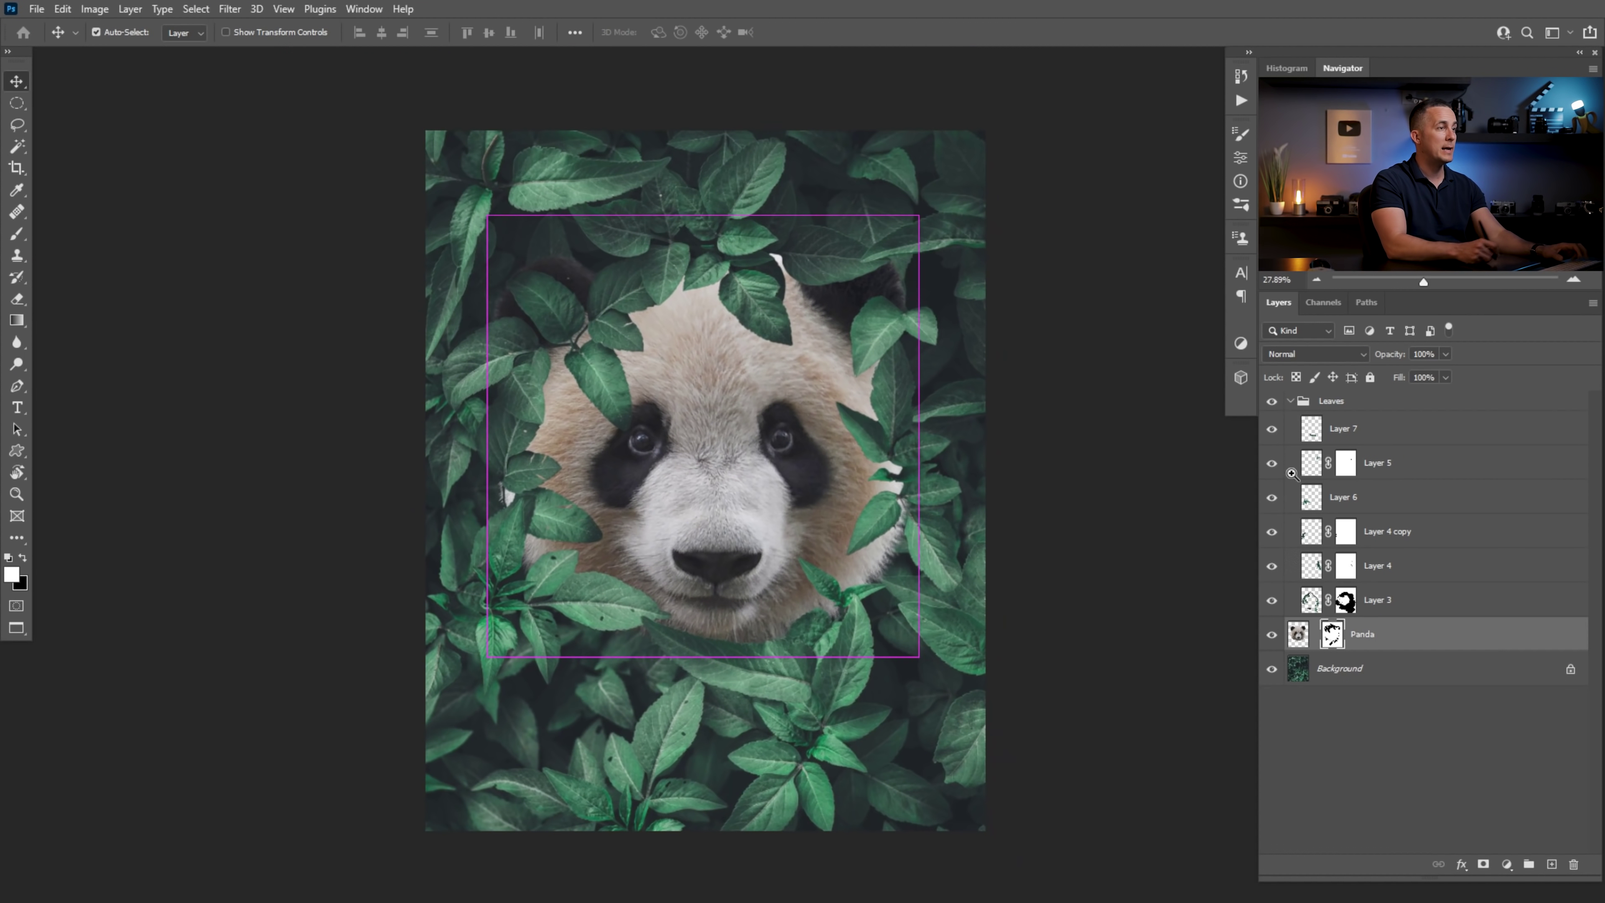
# Duplicate the Background layer and move the copy above the Leaves group
pyautogui.click(1306, 673)
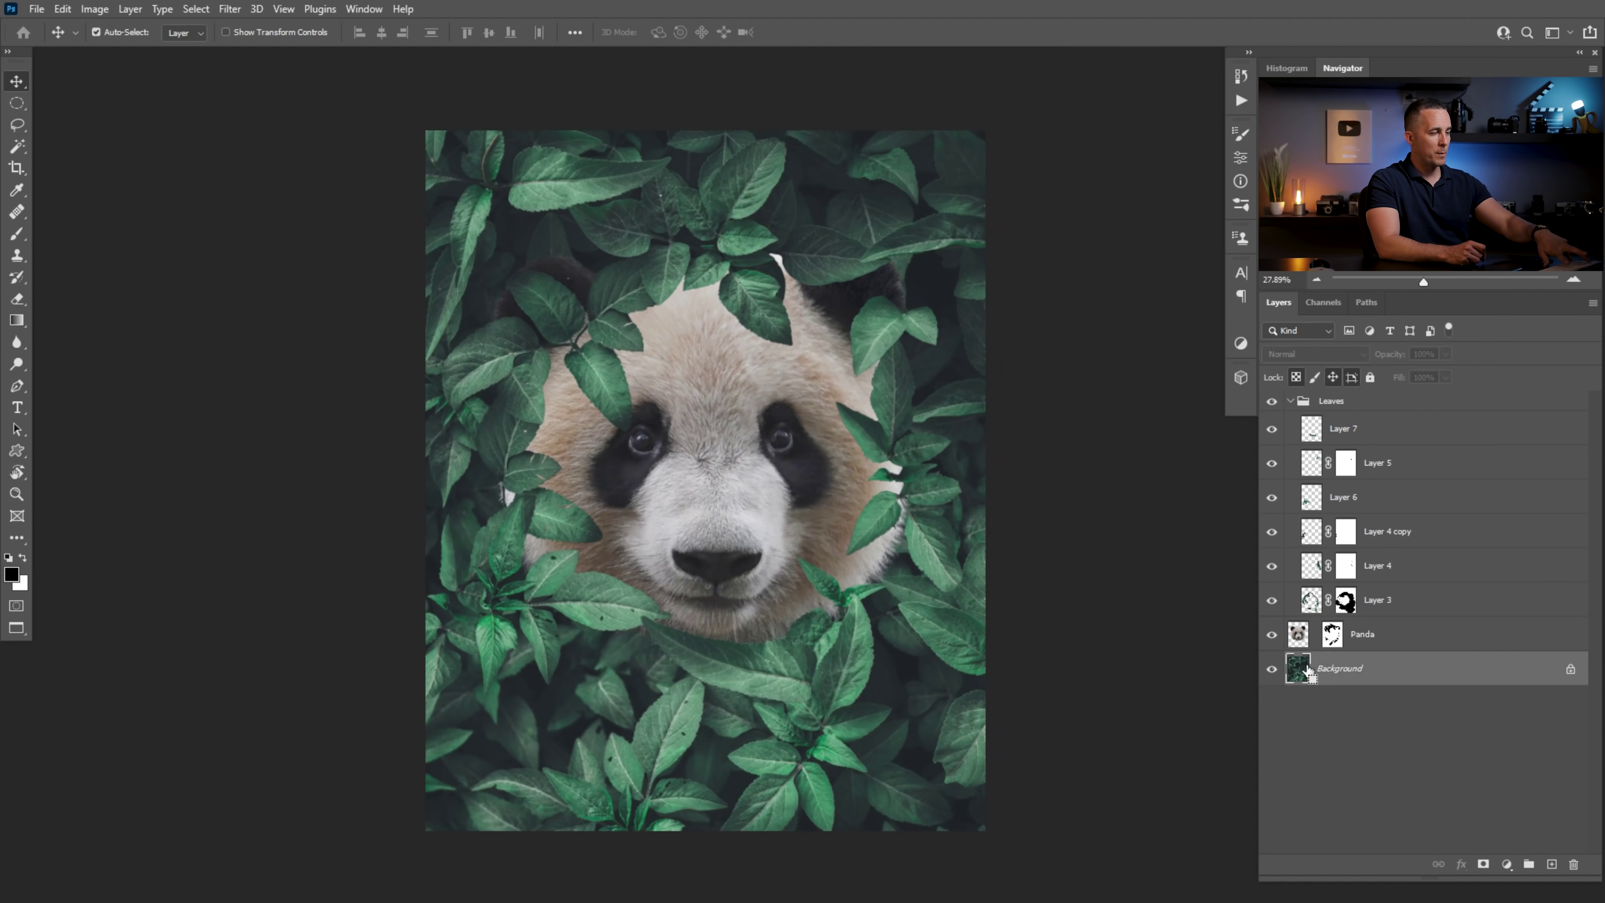
pyautogui.hotkey('ctrl', 'j')
pyautogui.moveTo(1307, 670); pyautogui.dragTo(1323, 392)
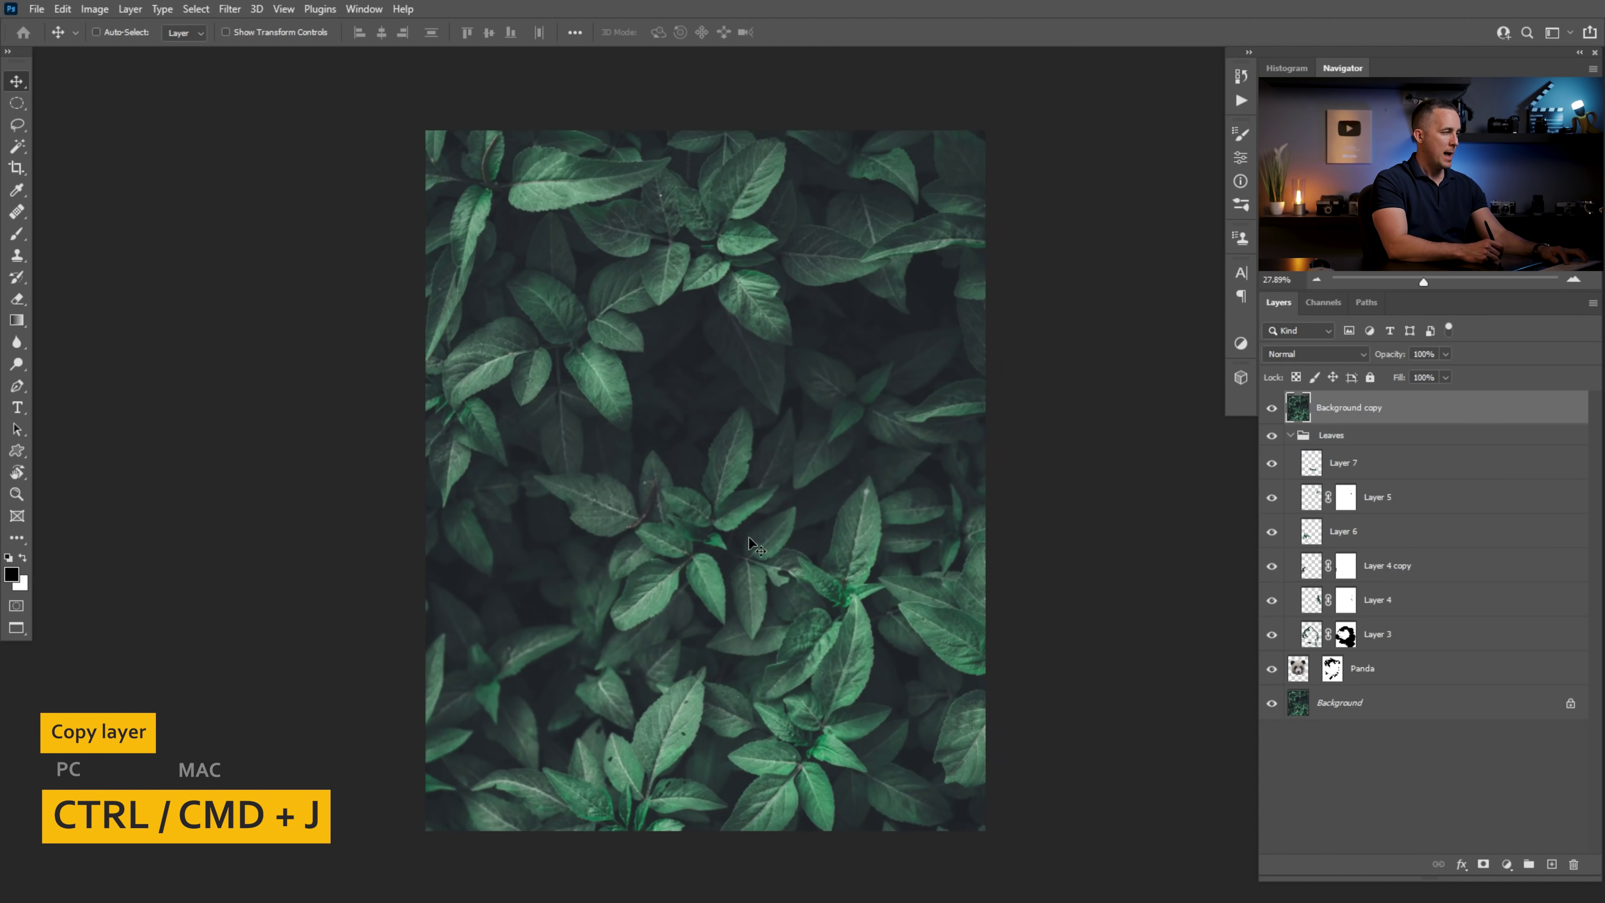
# Select the leaves of the central cluster on the Background copy layer using Quick Selection with a 50 px brush
pyautogui.press('l')
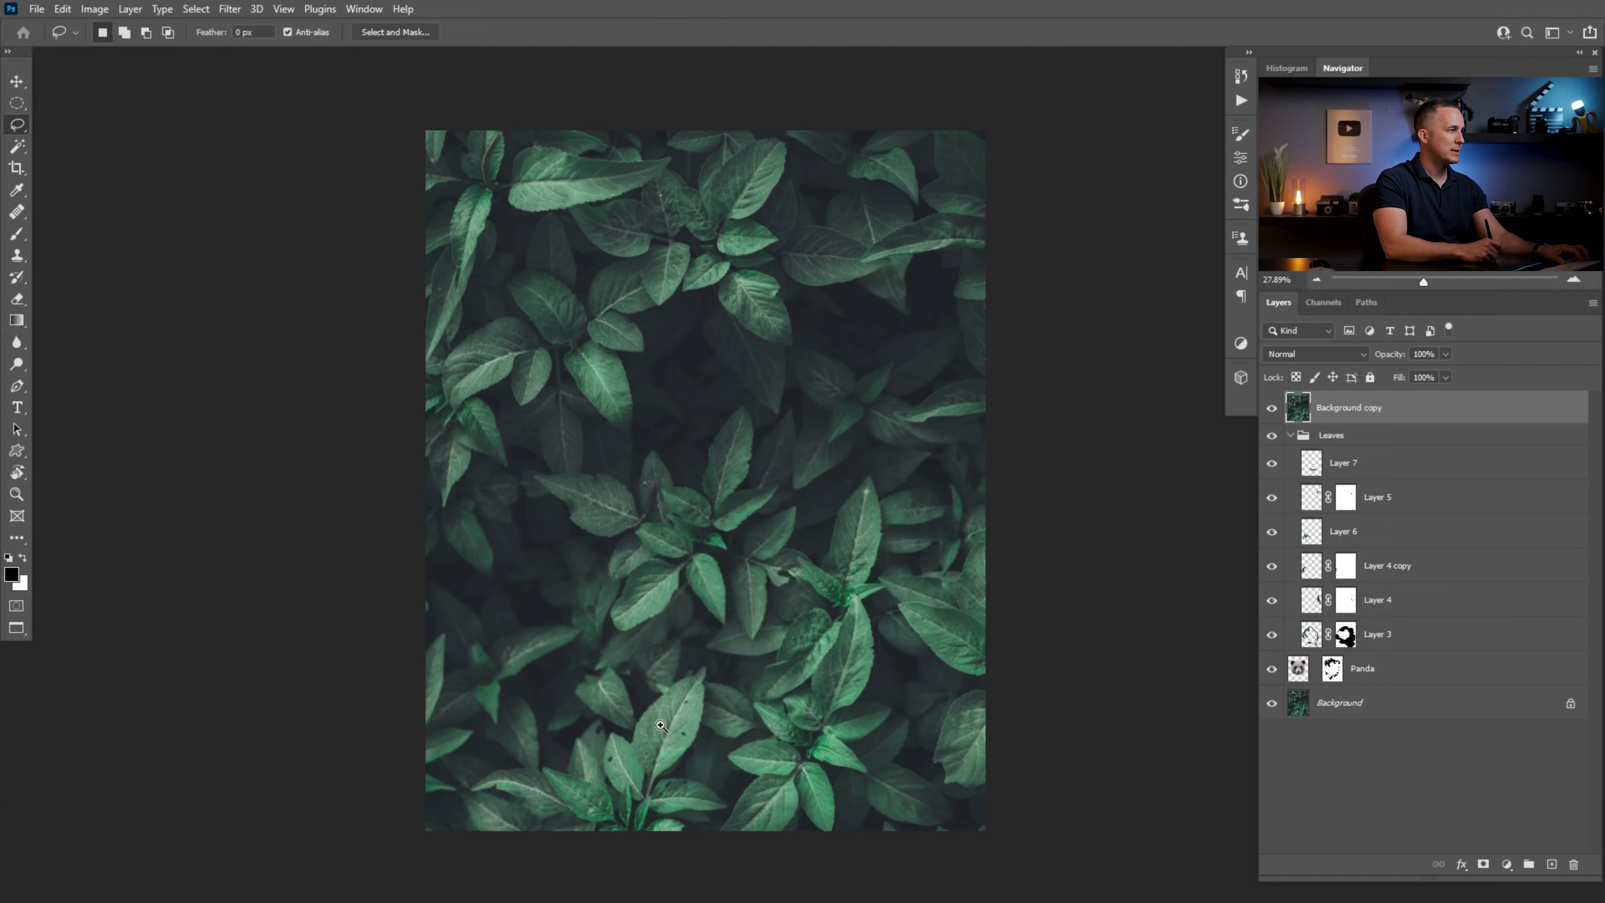
pyautogui.moveTo(661, 726)
pyautogui.mouseDown()
pyautogui.moveTo(681, 735)
pyautogui.moveTo(680, 620)
pyautogui.mouseUp()
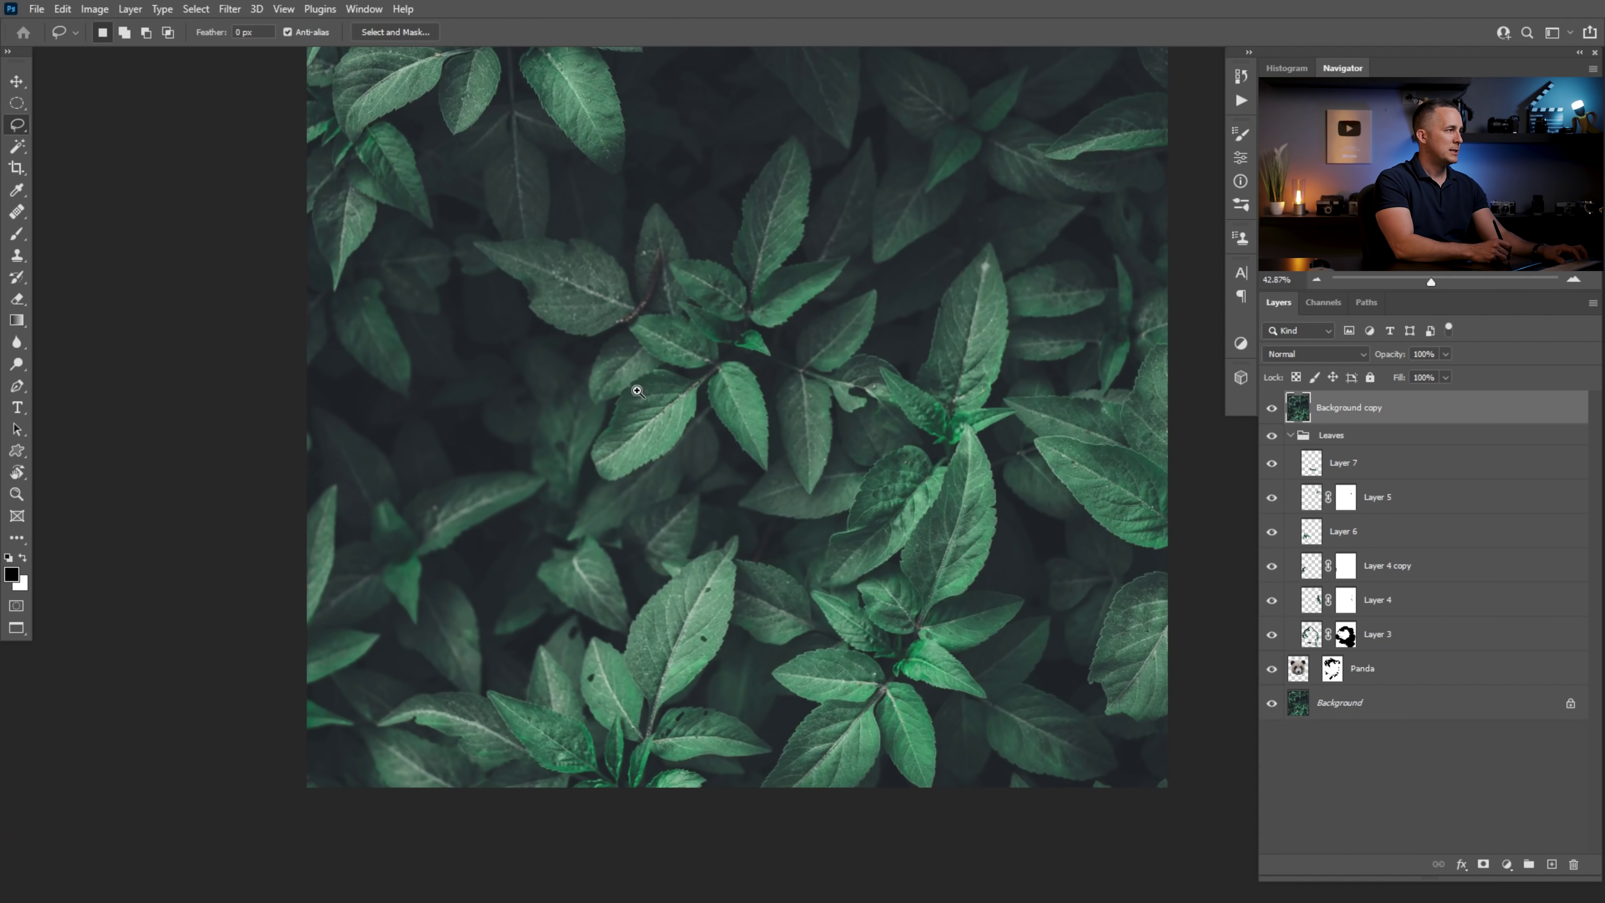
pyautogui.moveTo(637, 391); pyautogui.dragTo(680, 364)
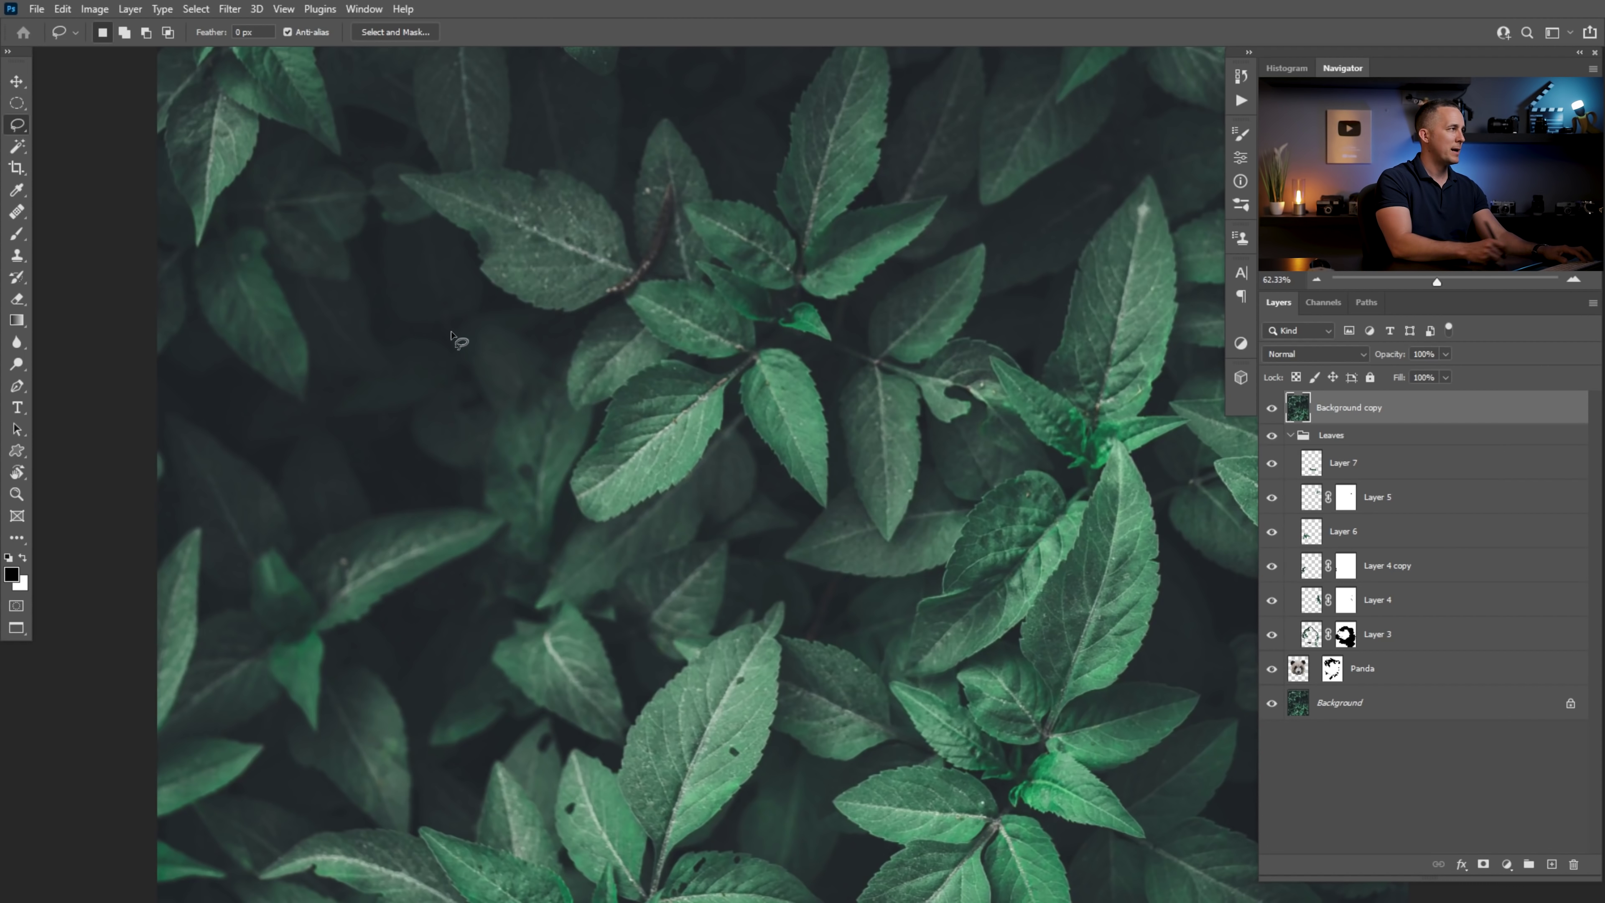
pyautogui.click(18, 147)
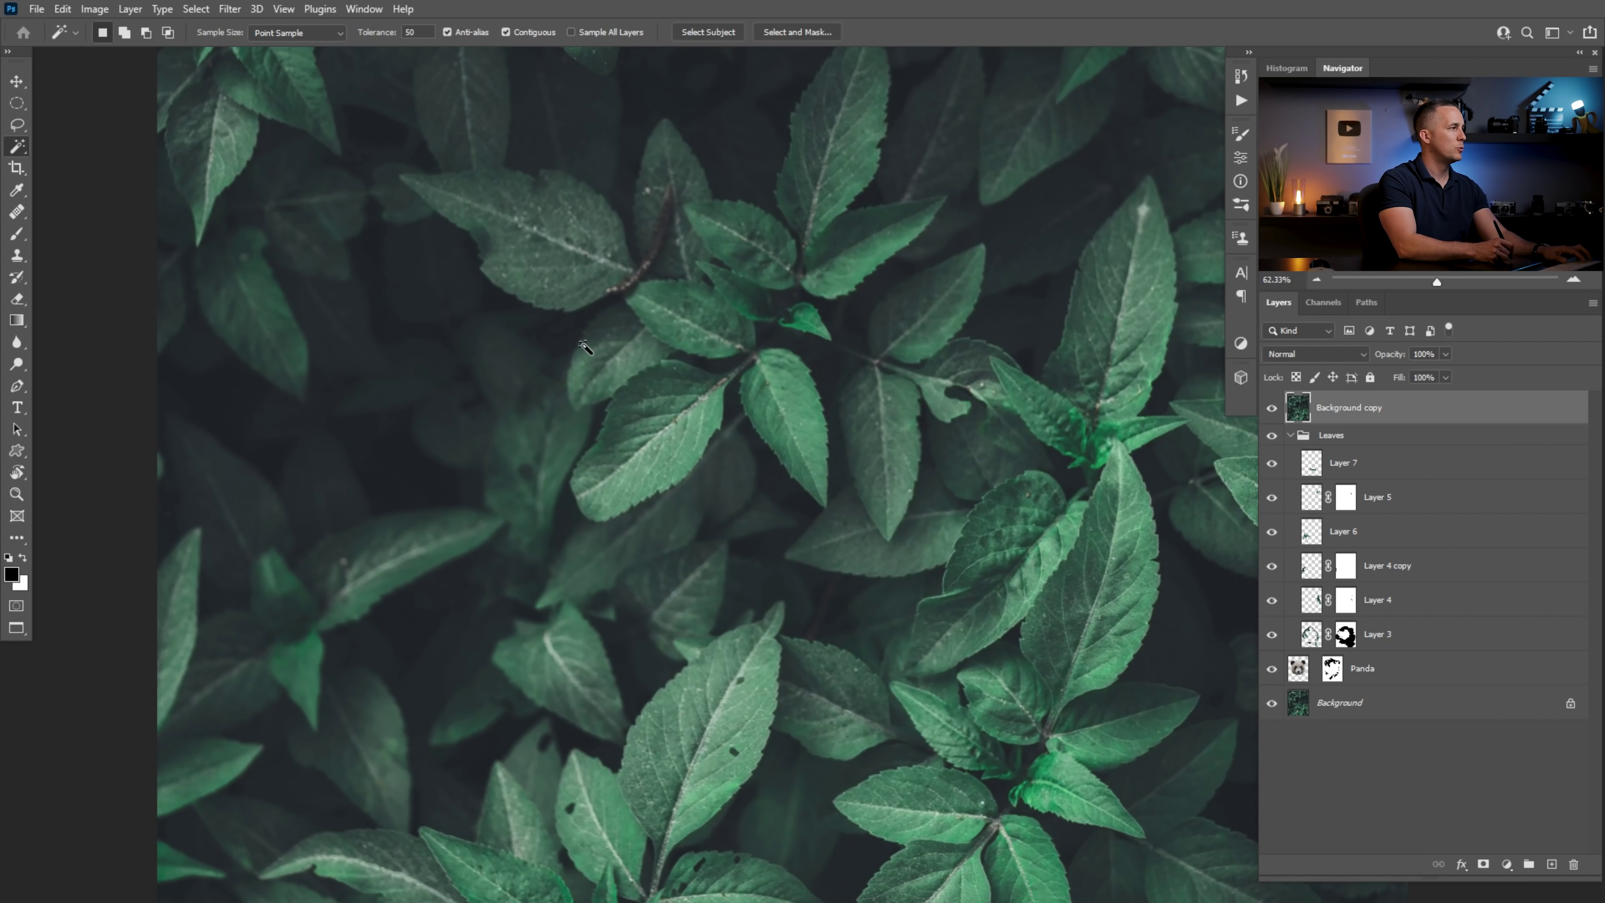
pyautogui.hotkey('shift', 'w')
pyautogui.press('[')
pyautogui.press('[')
pyautogui.moveTo(684, 384)
pyautogui.mouseDown()
pyautogui.moveTo(632, 417)
pyautogui.moveTo(610, 471)
pyautogui.moveTo(788, 351)
pyautogui.moveTo(777, 418)
pyautogui.moveTo(758, 329)
pyautogui.moveTo(675, 312)
pyautogui.moveTo(795, 316)
pyautogui.moveTo(742, 237)
pyautogui.moveTo(734, 316)
pyautogui.moveTo(692, 418)
pyautogui.mouseUp()
pyautogui.moveTo(756, 339); pyautogui.dragTo(802, 201)
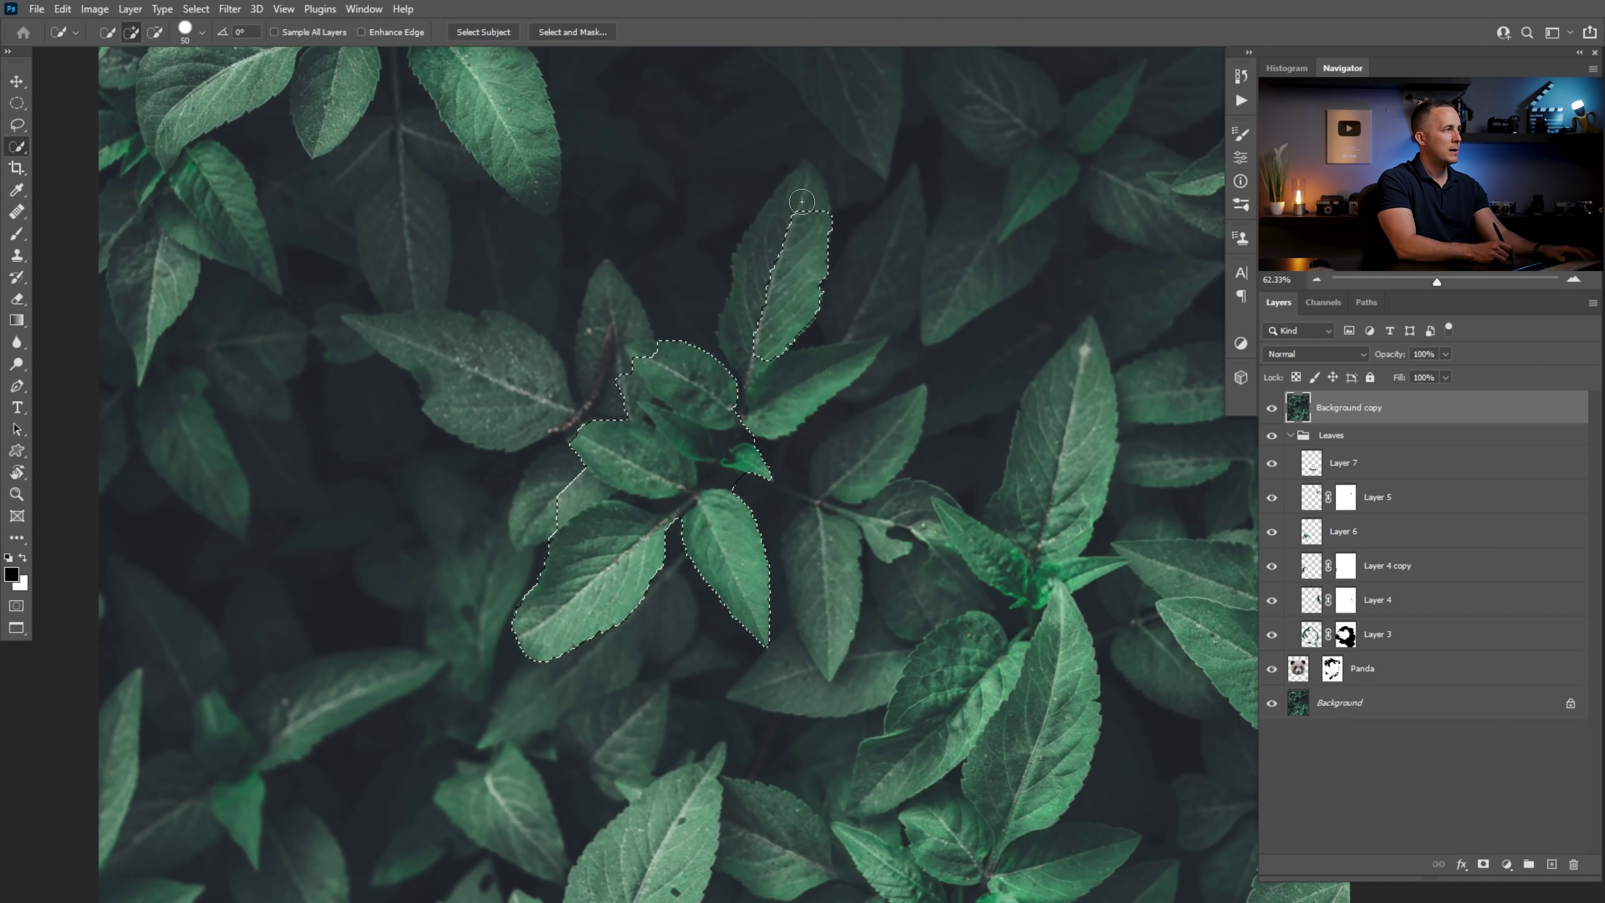
# Extend the selection to the upper leaves and their tips, and subtract the dim leaf beside the cluster using a 30 px brush
pyautogui.moveTo(744, 341)
pyautogui.mouseDown()
pyautogui.moveTo(773, 395)
pyautogui.moveTo(888, 339)
pyautogui.mouseUp()
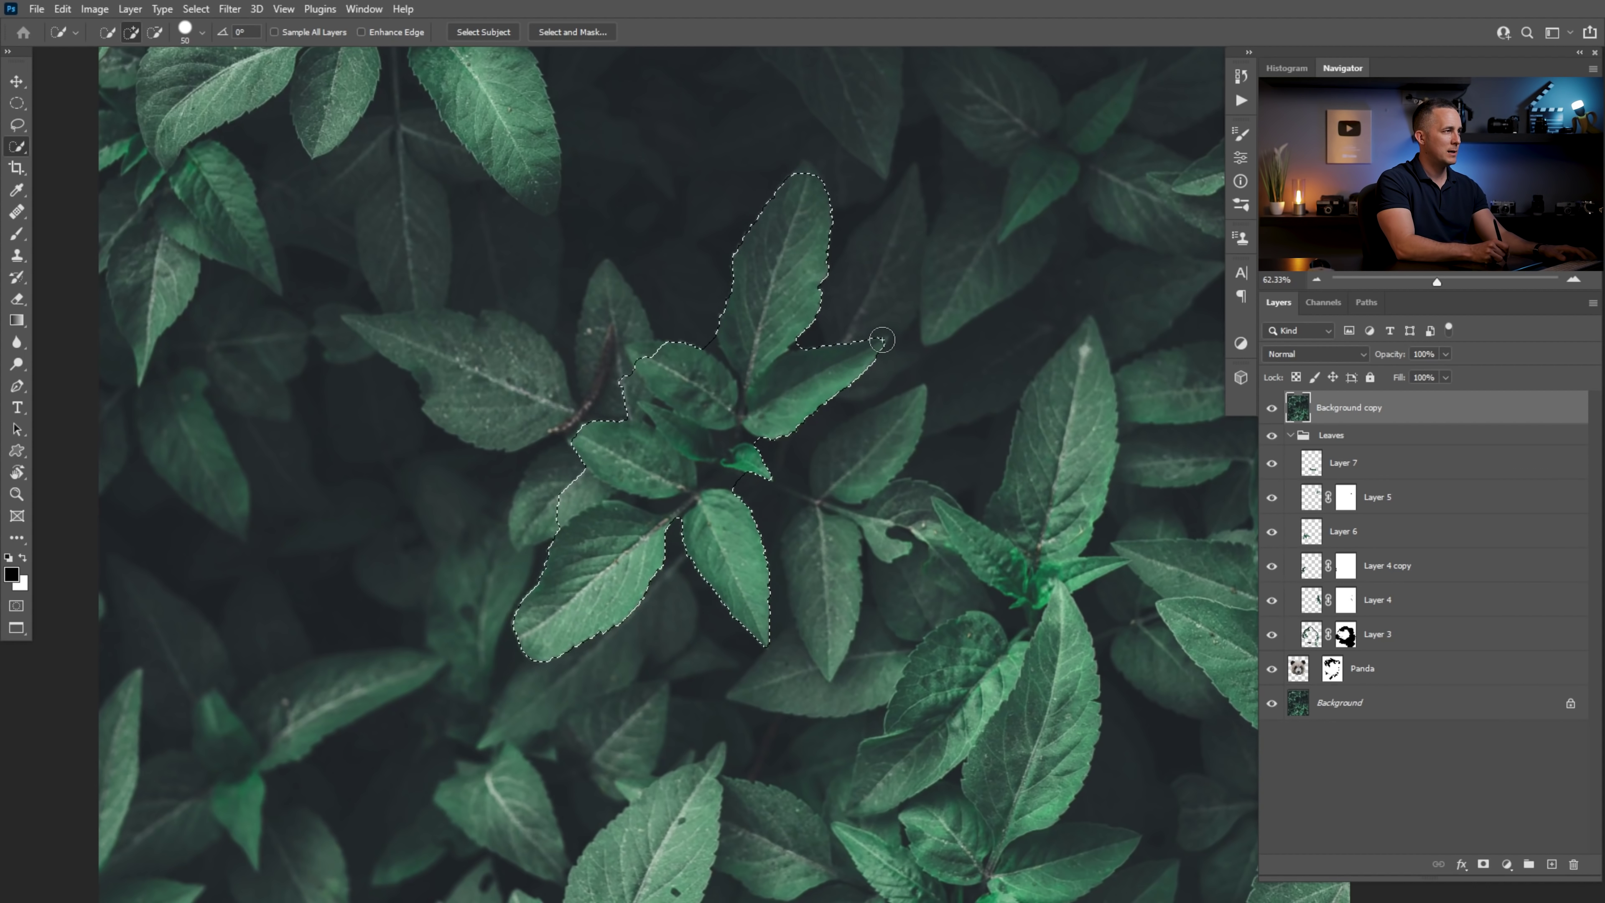
pyautogui.click(813, 167)
pyautogui.click(813, 168)
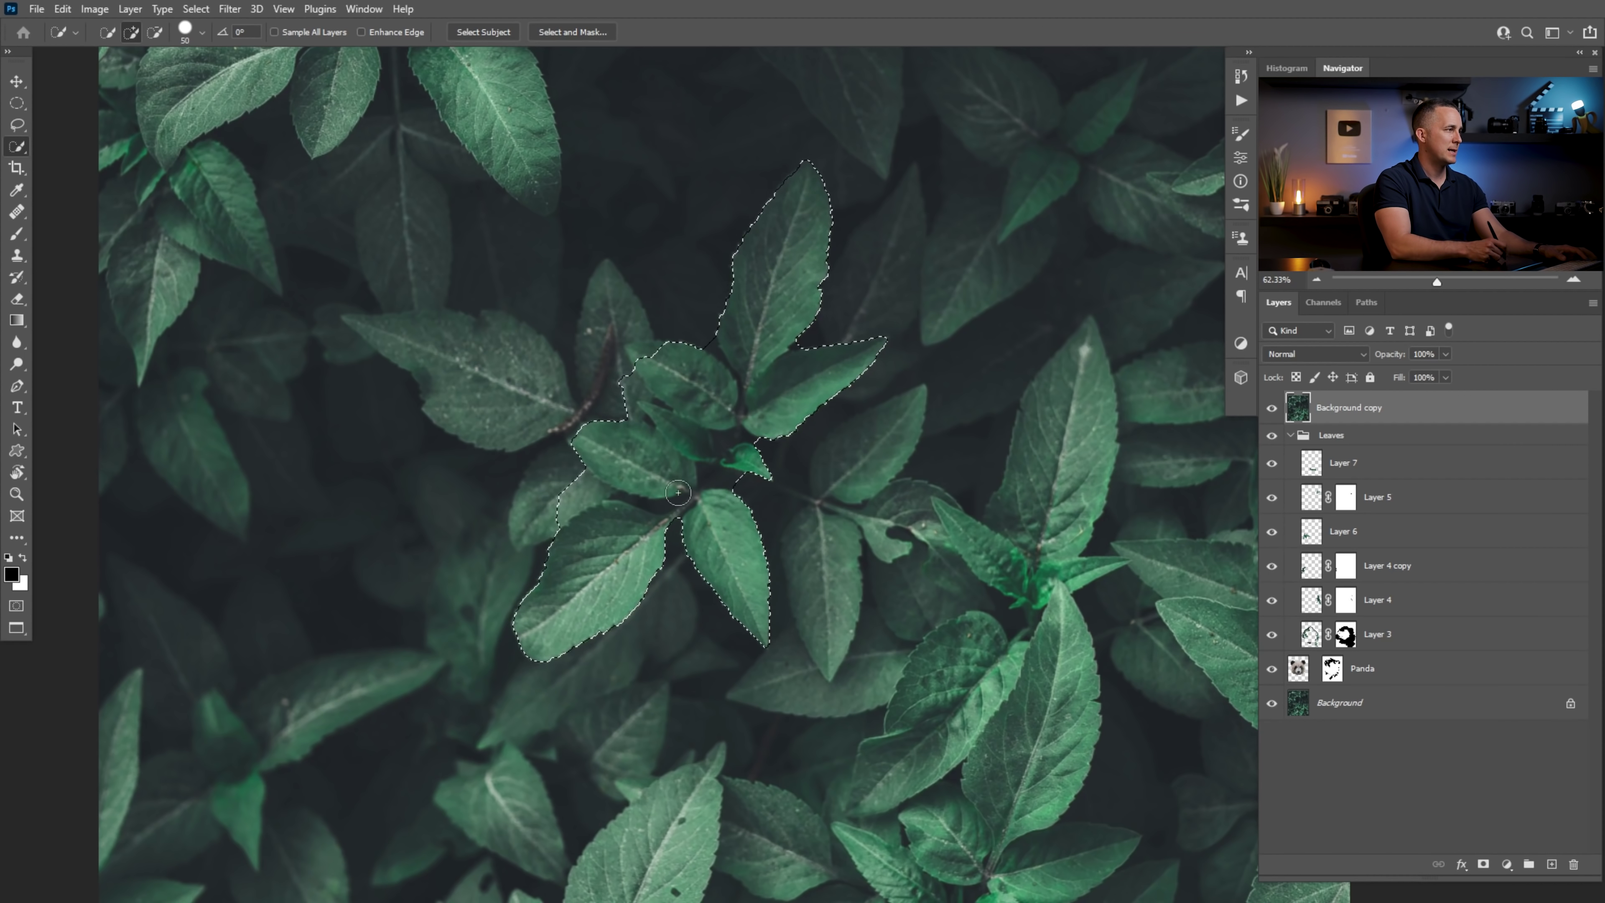
pyautogui.press('alt')
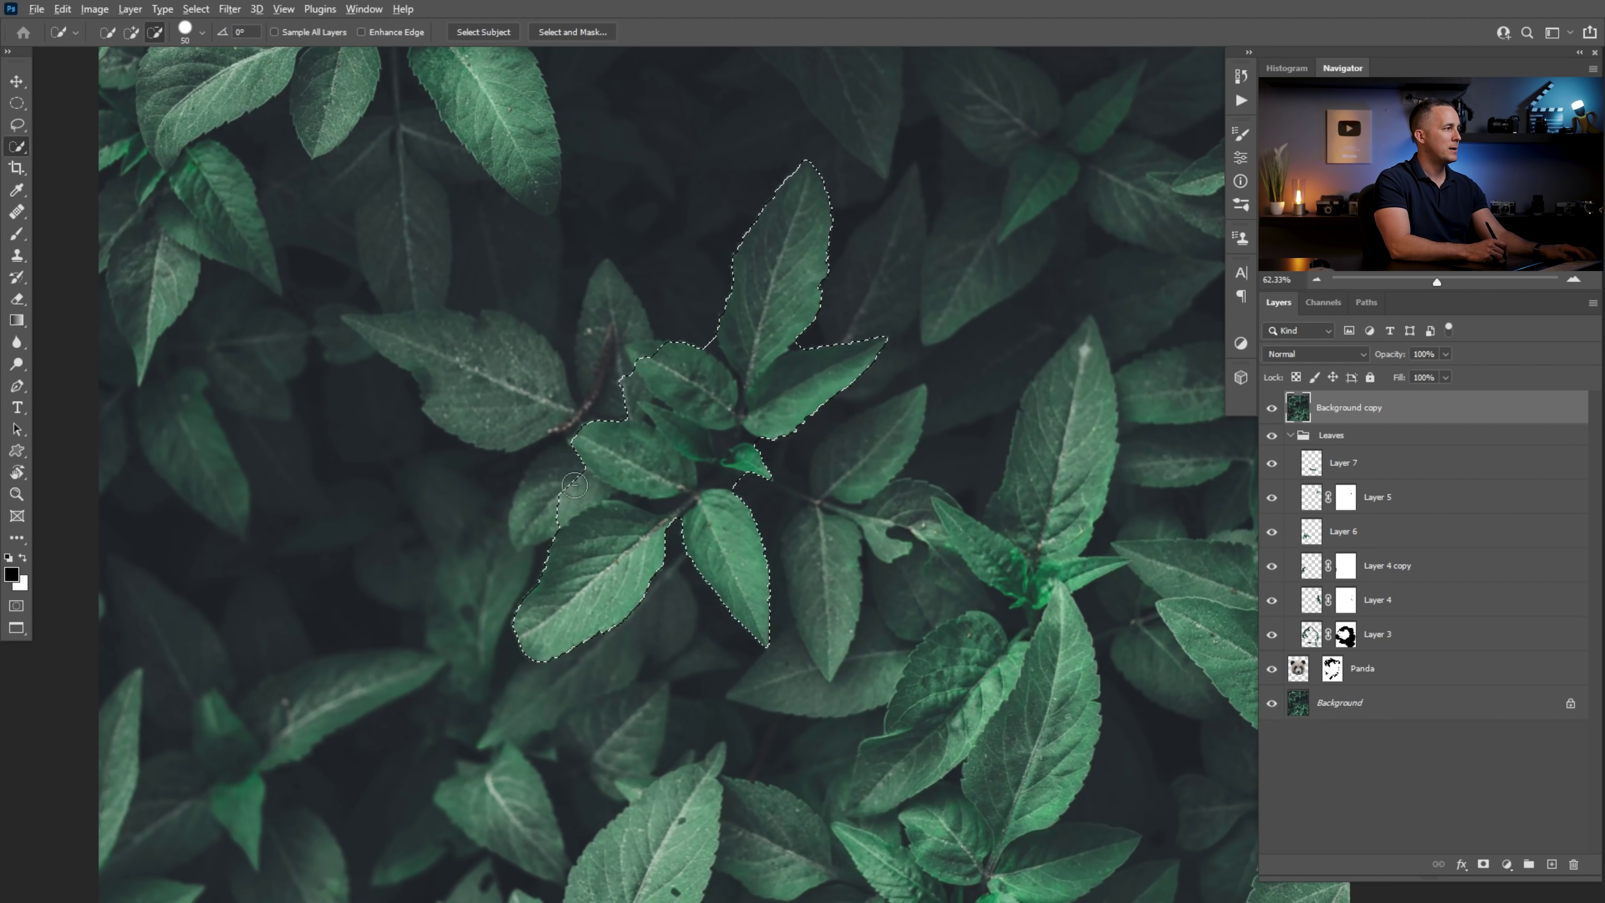
pyautogui.press('[')
pyautogui.press('[')
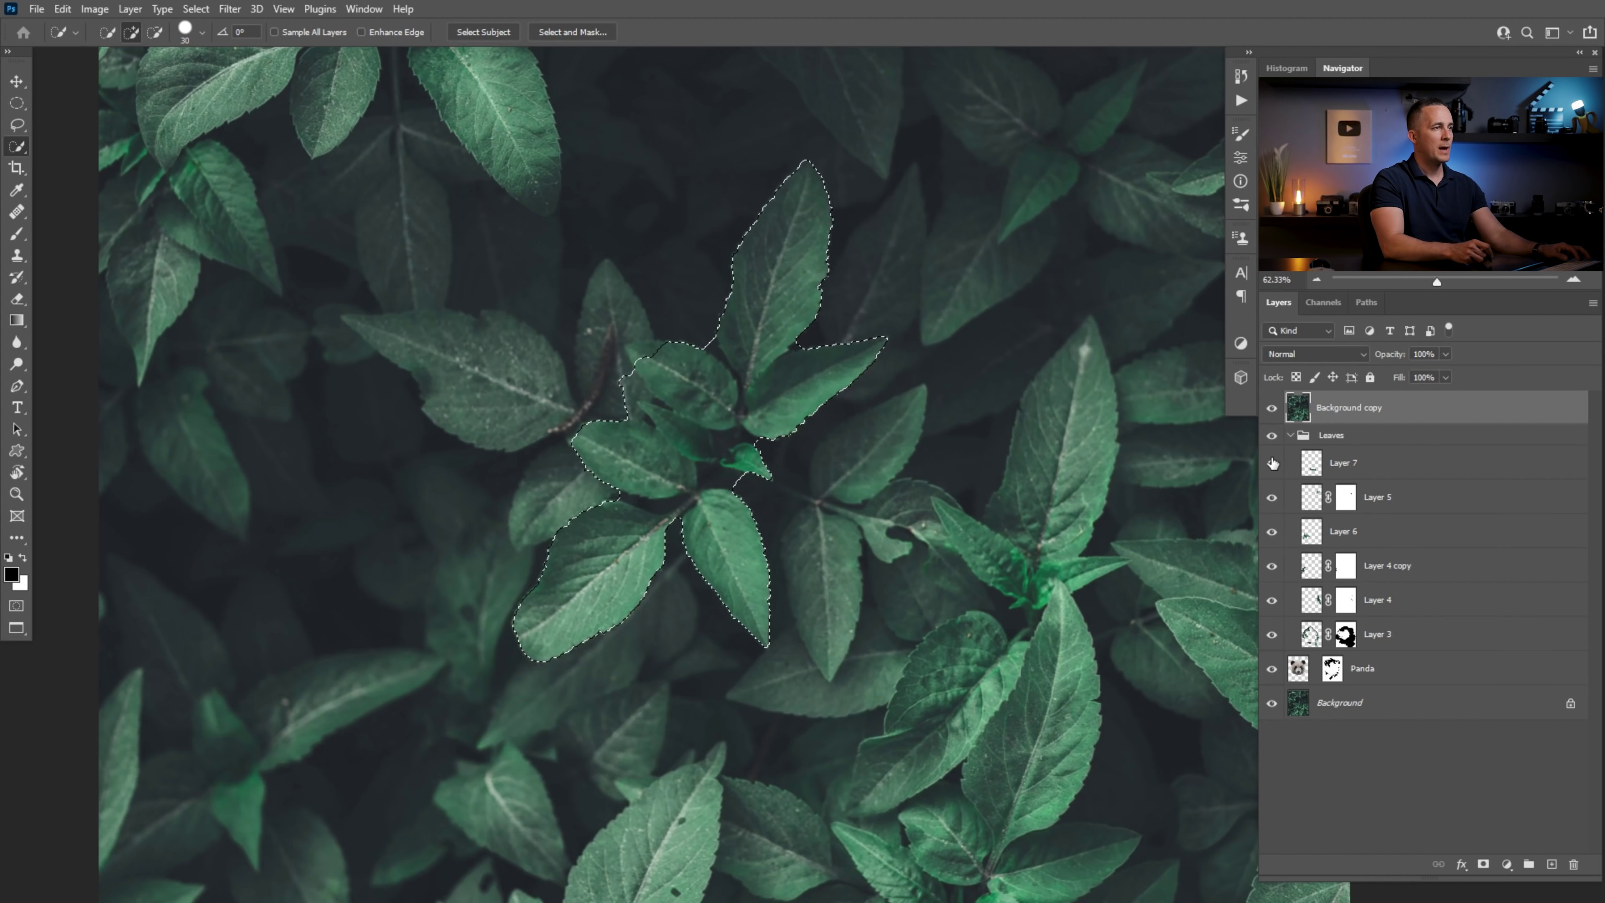
# Copy the selected leaves to a new layer and, with Background copy hidden, move them onto the side of the panda's face
pyautogui.hotkey('ctrl', 'j')
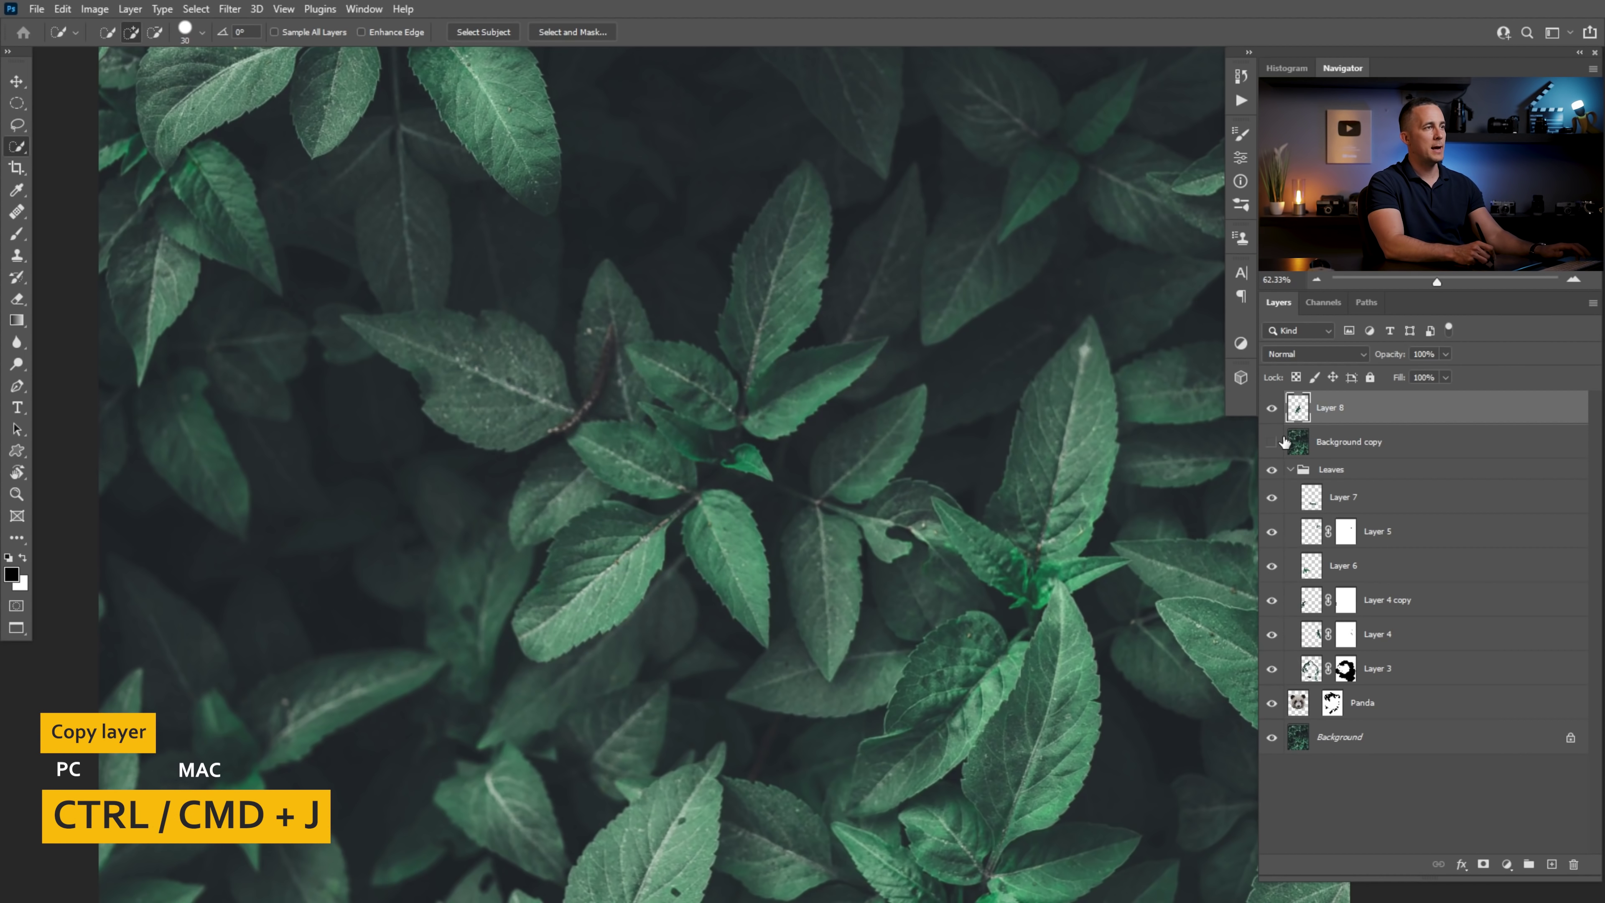
pyautogui.click(1272, 441)
pyautogui.moveTo(946, 507); pyautogui.dragTo(1024, 585)
pyautogui.press('v')
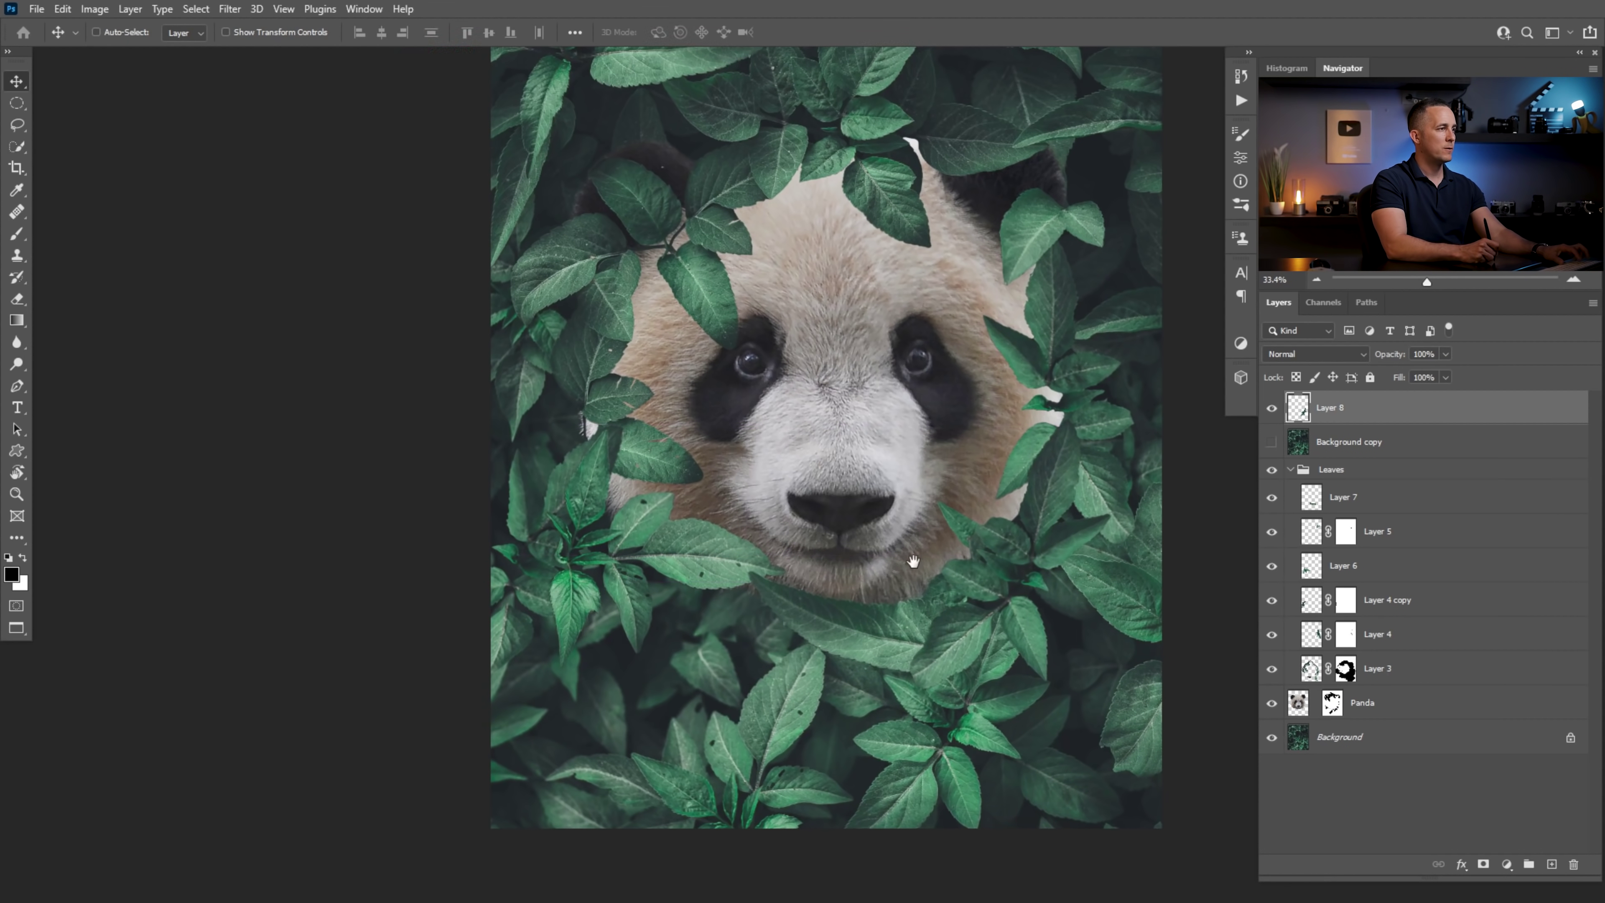
pyautogui.moveTo(914, 561); pyautogui.dragTo(735, 511)
pyautogui.moveTo(838, 521); pyautogui.dragTo(807, 445)
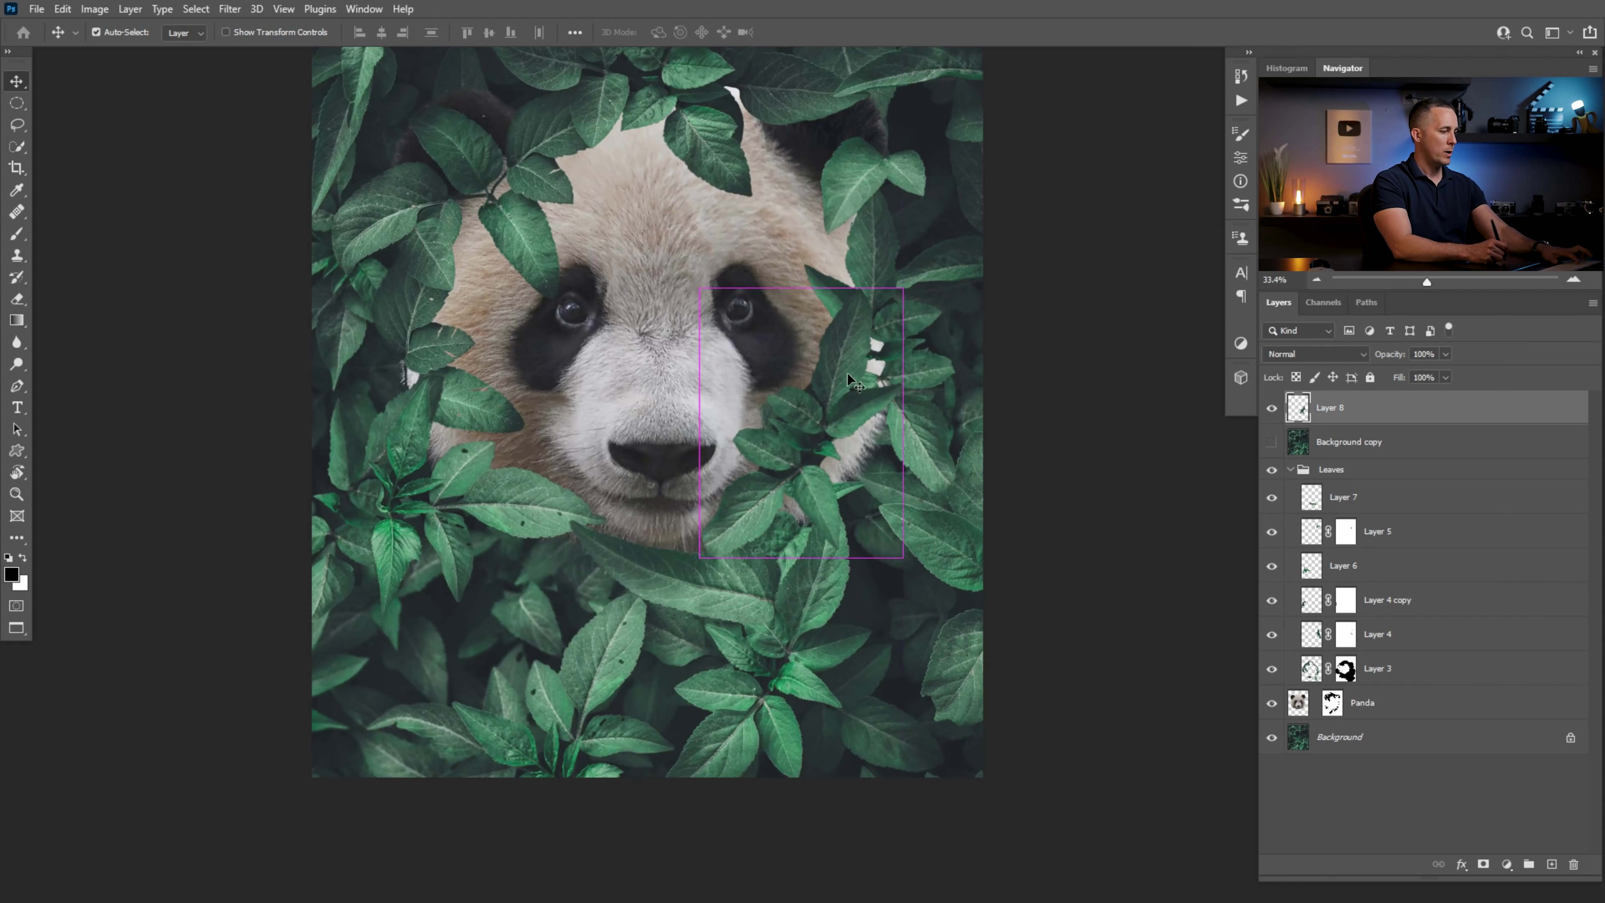
# Rotate the copied leaf cluster to about -62° and position it over the panda's ear on the right of the image
pyautogui.hotkey('ctrl', 't')
pyautogui.moveTo(956, 385); pyautogui.dragTo(882, 260)
pyautogui.moveTo(818, 456); pyautogui.dragTo(868, 206)
pyautogui.moveTo(965, 280); pyautogui.dragTo(989, 247)
pyautogui.moveTo(785, 307); pyautogui.dragTo(778, 306)
pyautogui.moveTo(777, 306); pyautogui.dragTo(769, 390)
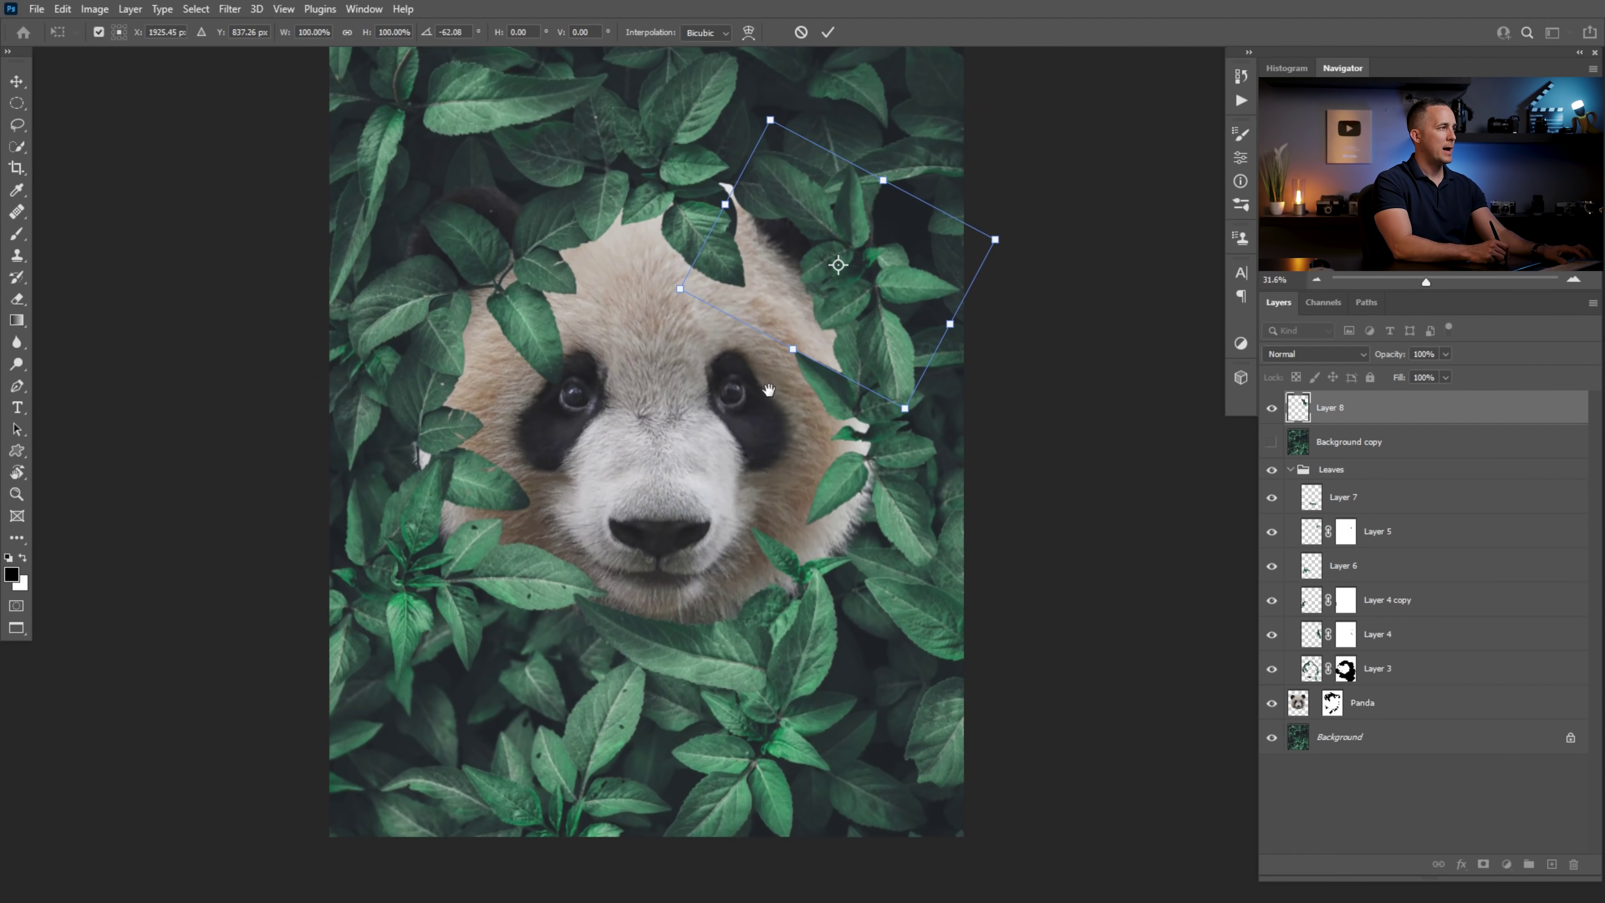
pyautogui.press('Return')
pyautogui.scroll(-2, 805, 412)
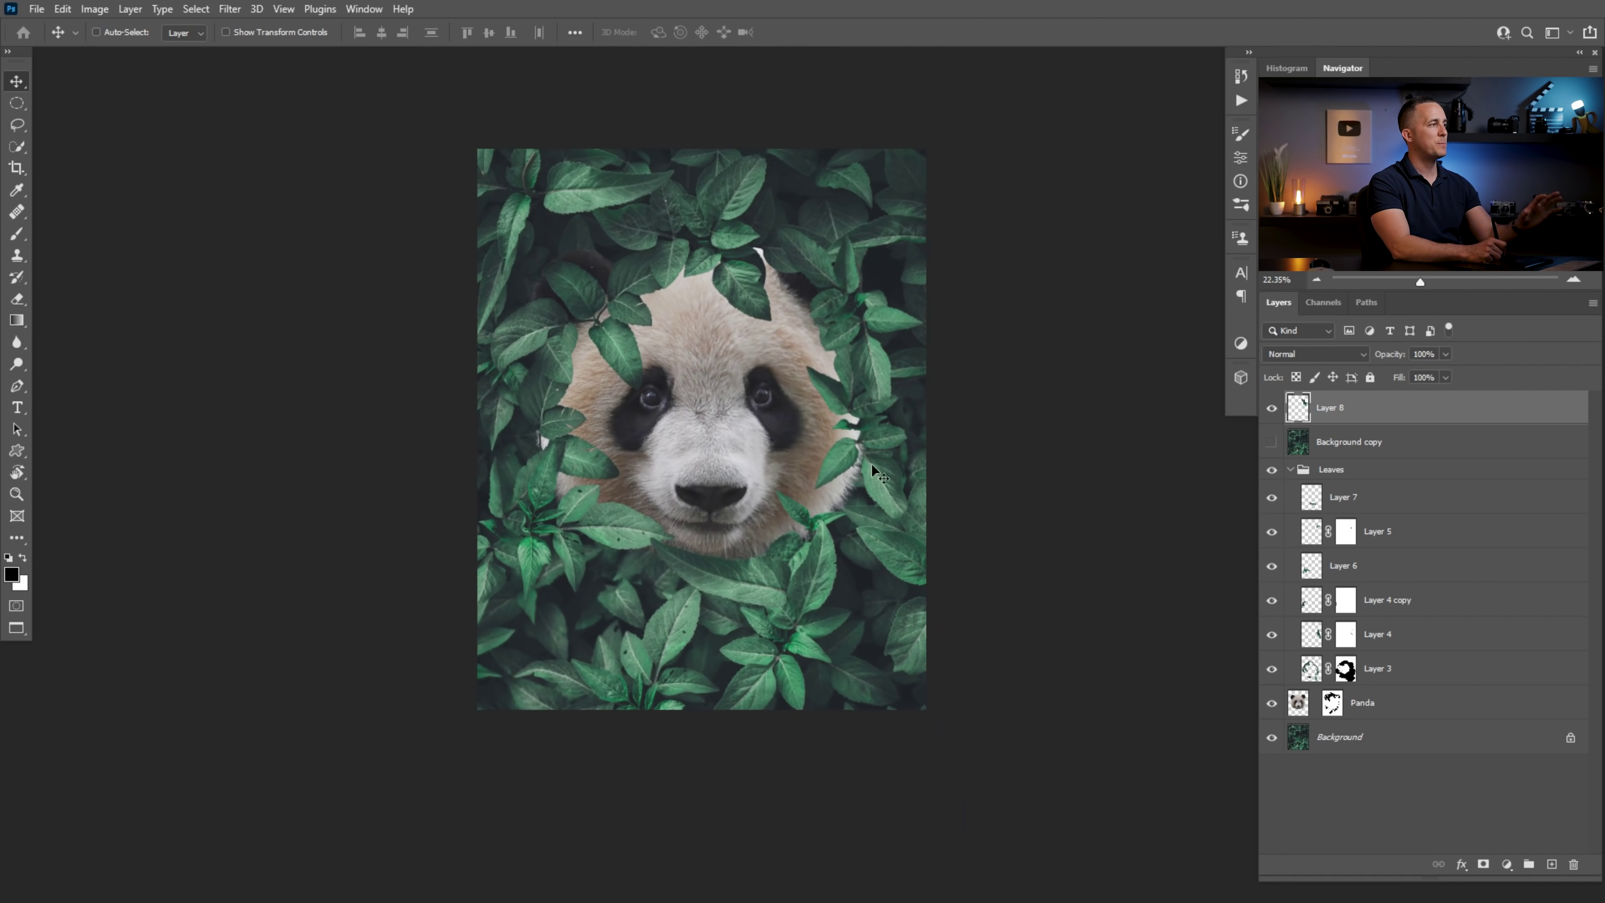
# Delete the copied leaf cluster layer and the Background copy layer
pyautogui.press('Delete')
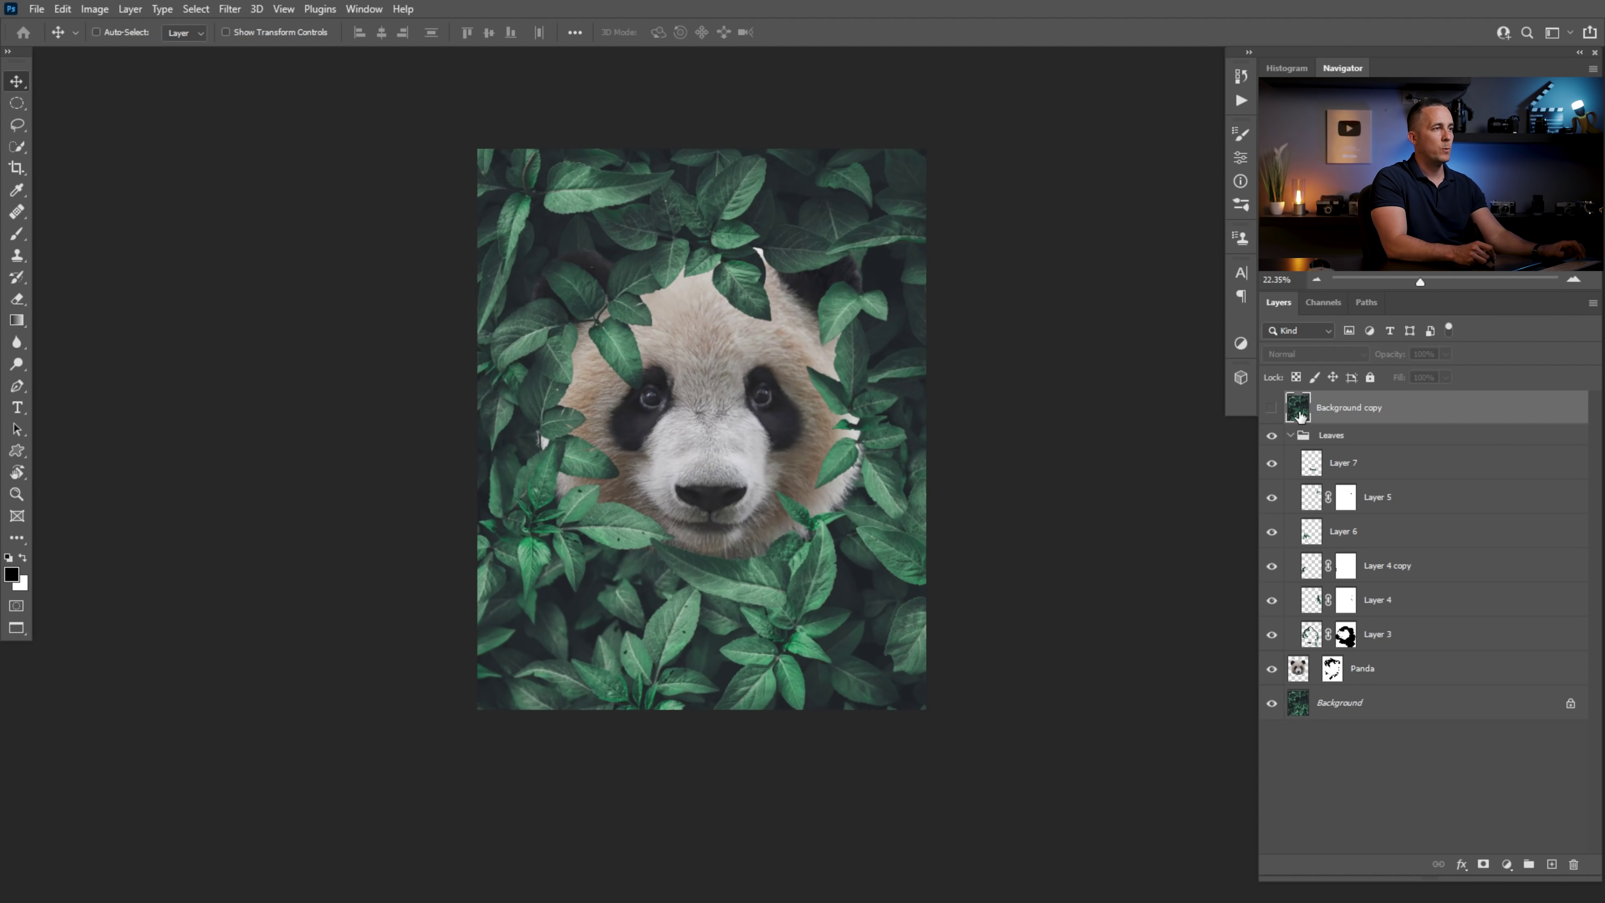
pyautogui.press('Delete')
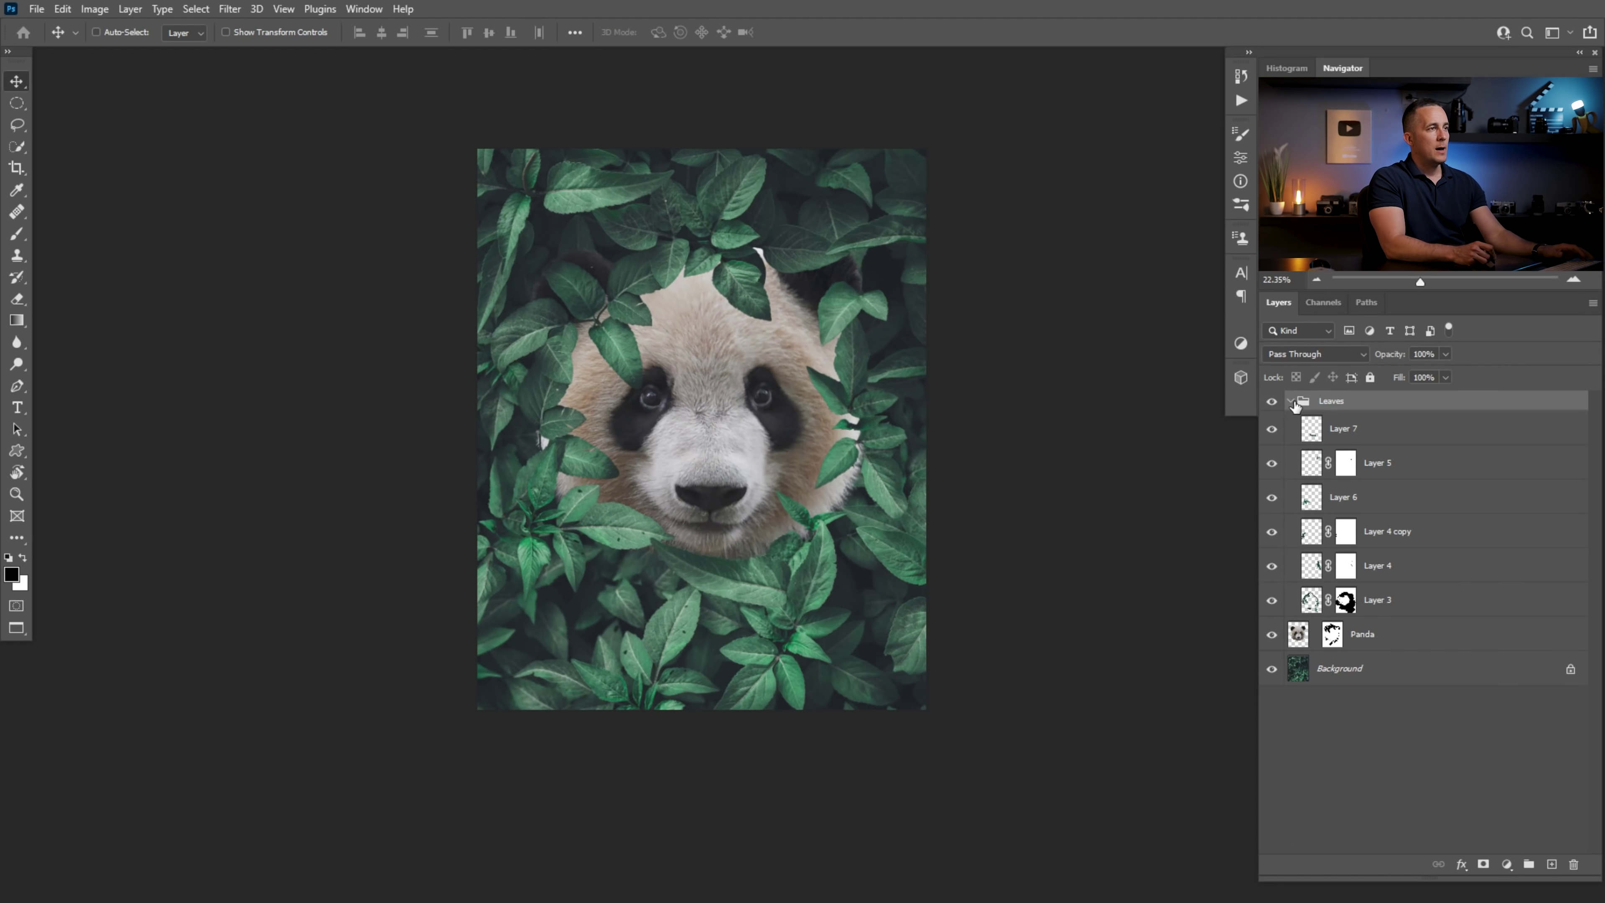
# Add a new layer named Shadow directly below the collapsed Leaves group and copy the Panda layer's mask onto it
pyautogui.click(1290, 402)
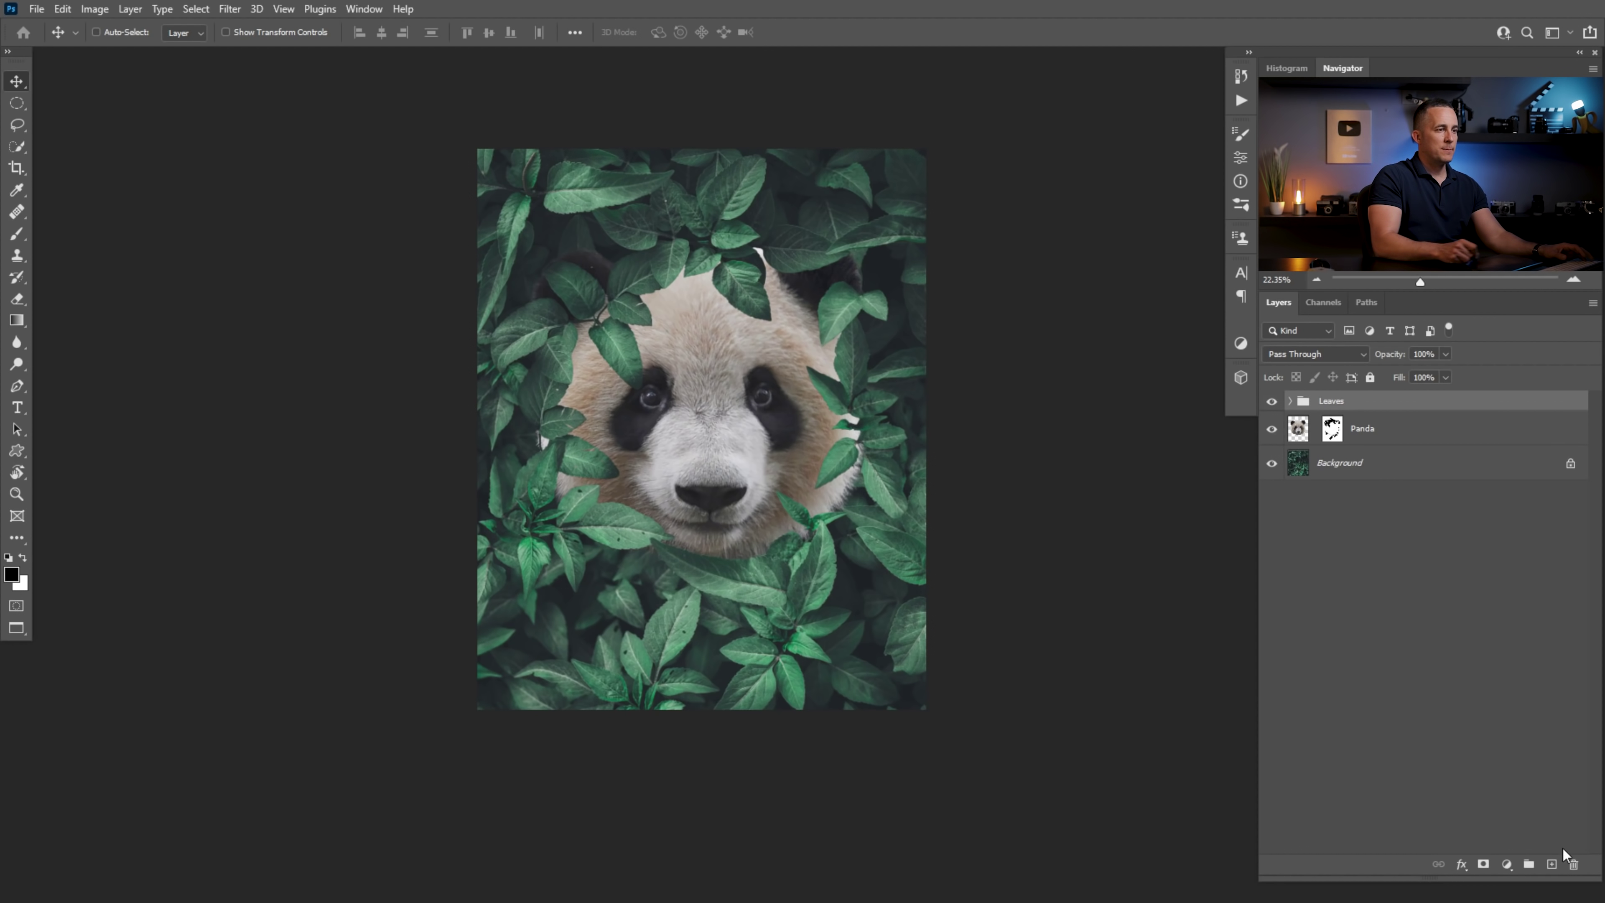
pyautogui.click(1552, 865)
pyautogui.doubleClick(1334, 429)
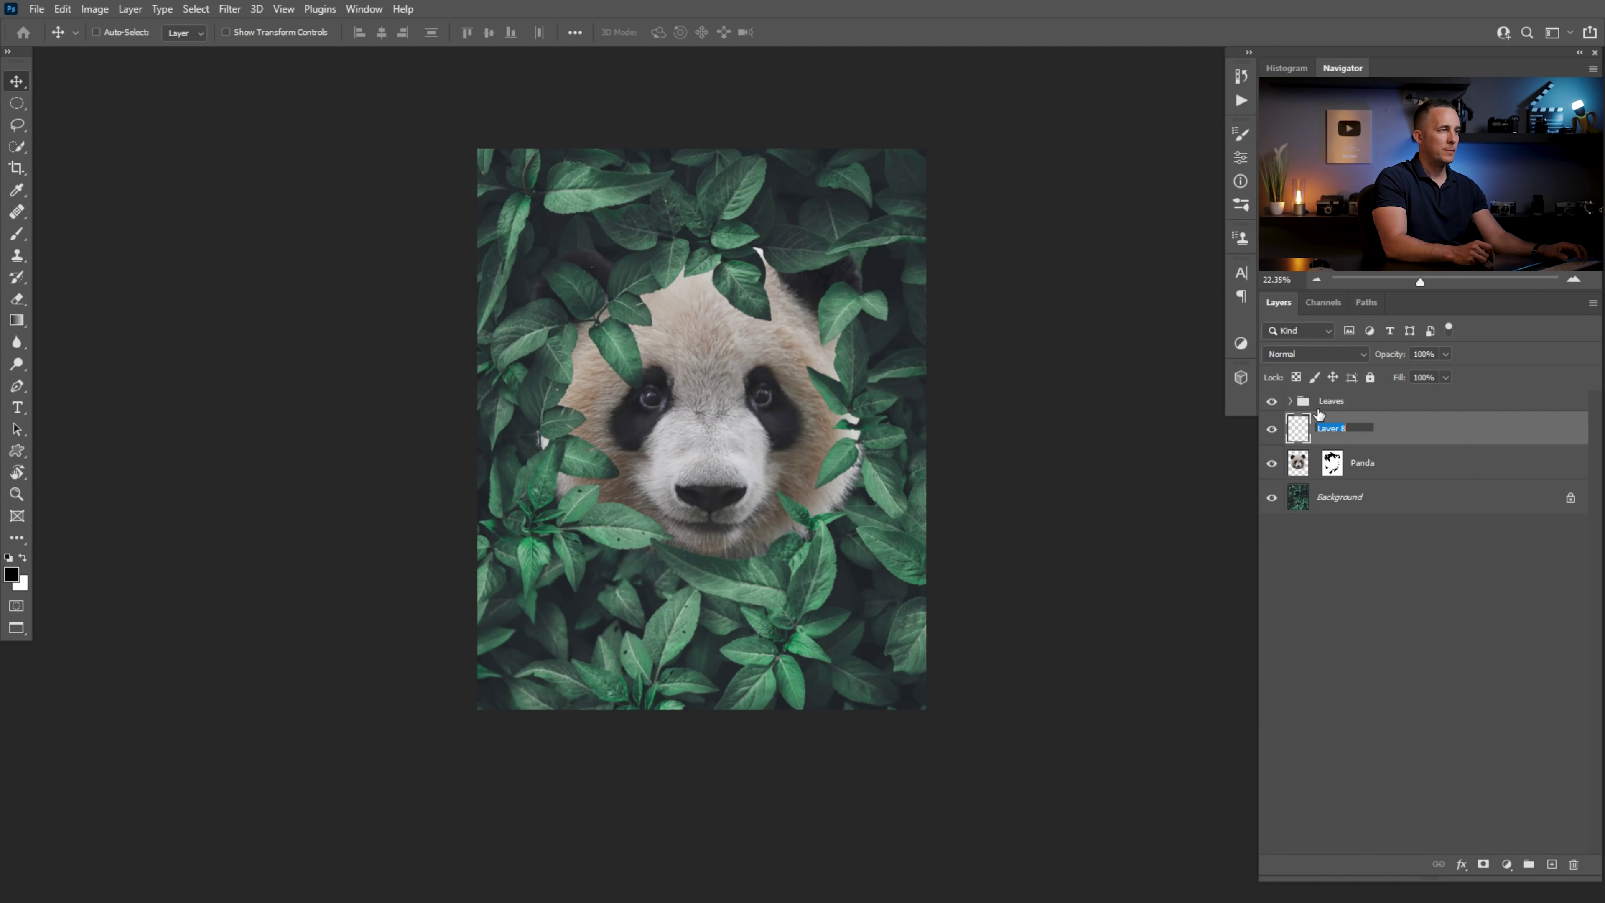
pyautogui.write('Shado')
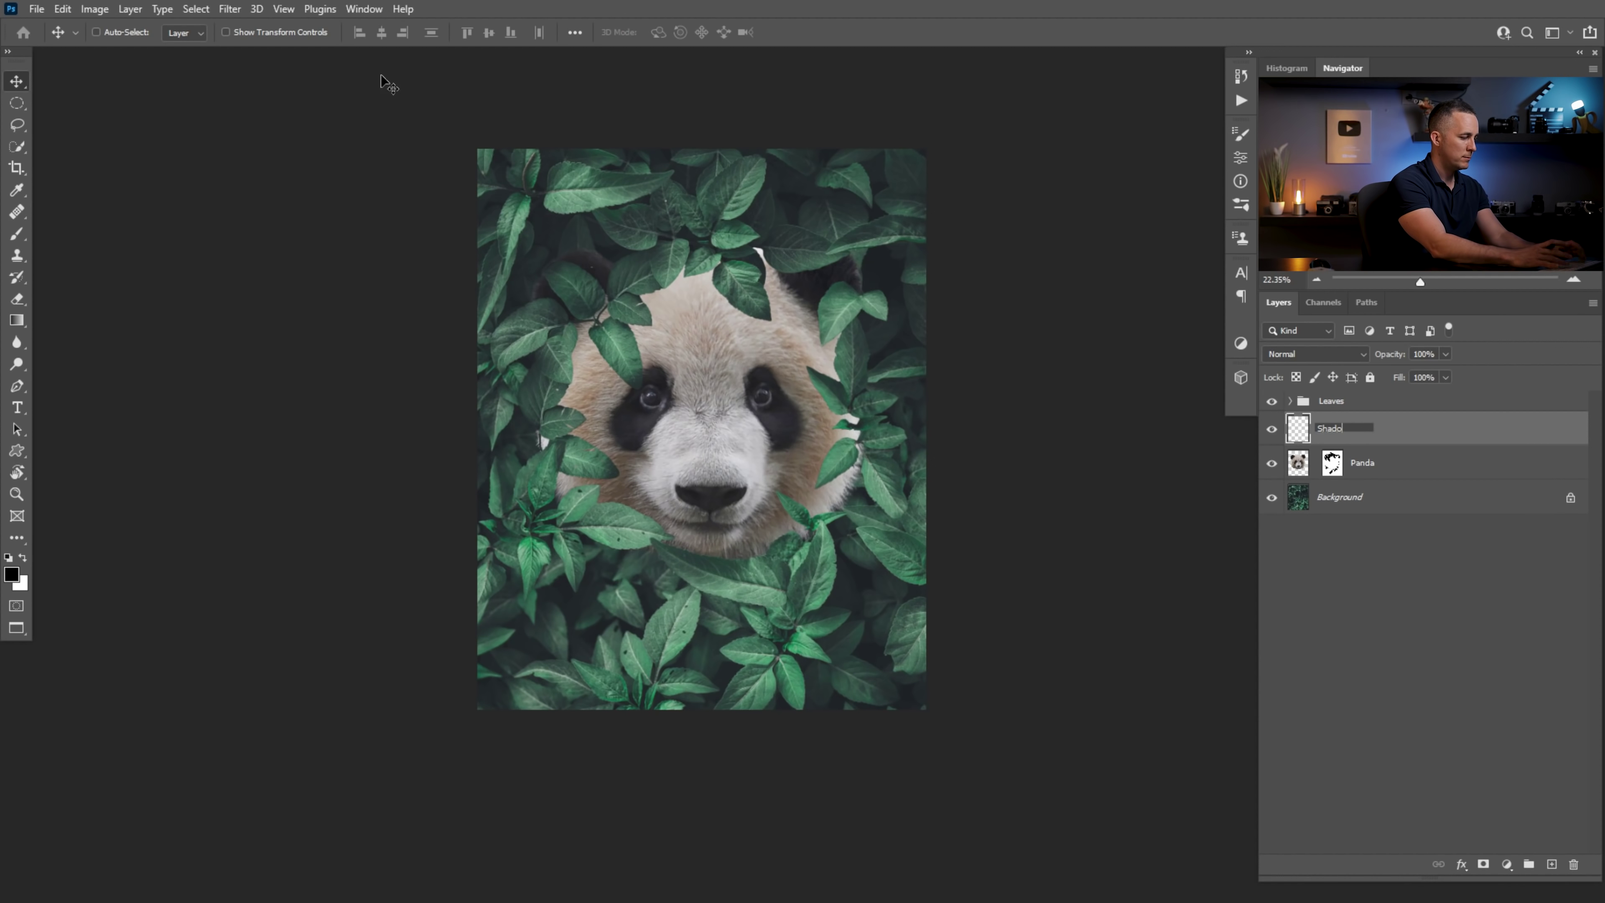
pyautogui.write('w')
pyautogui.press('Return')
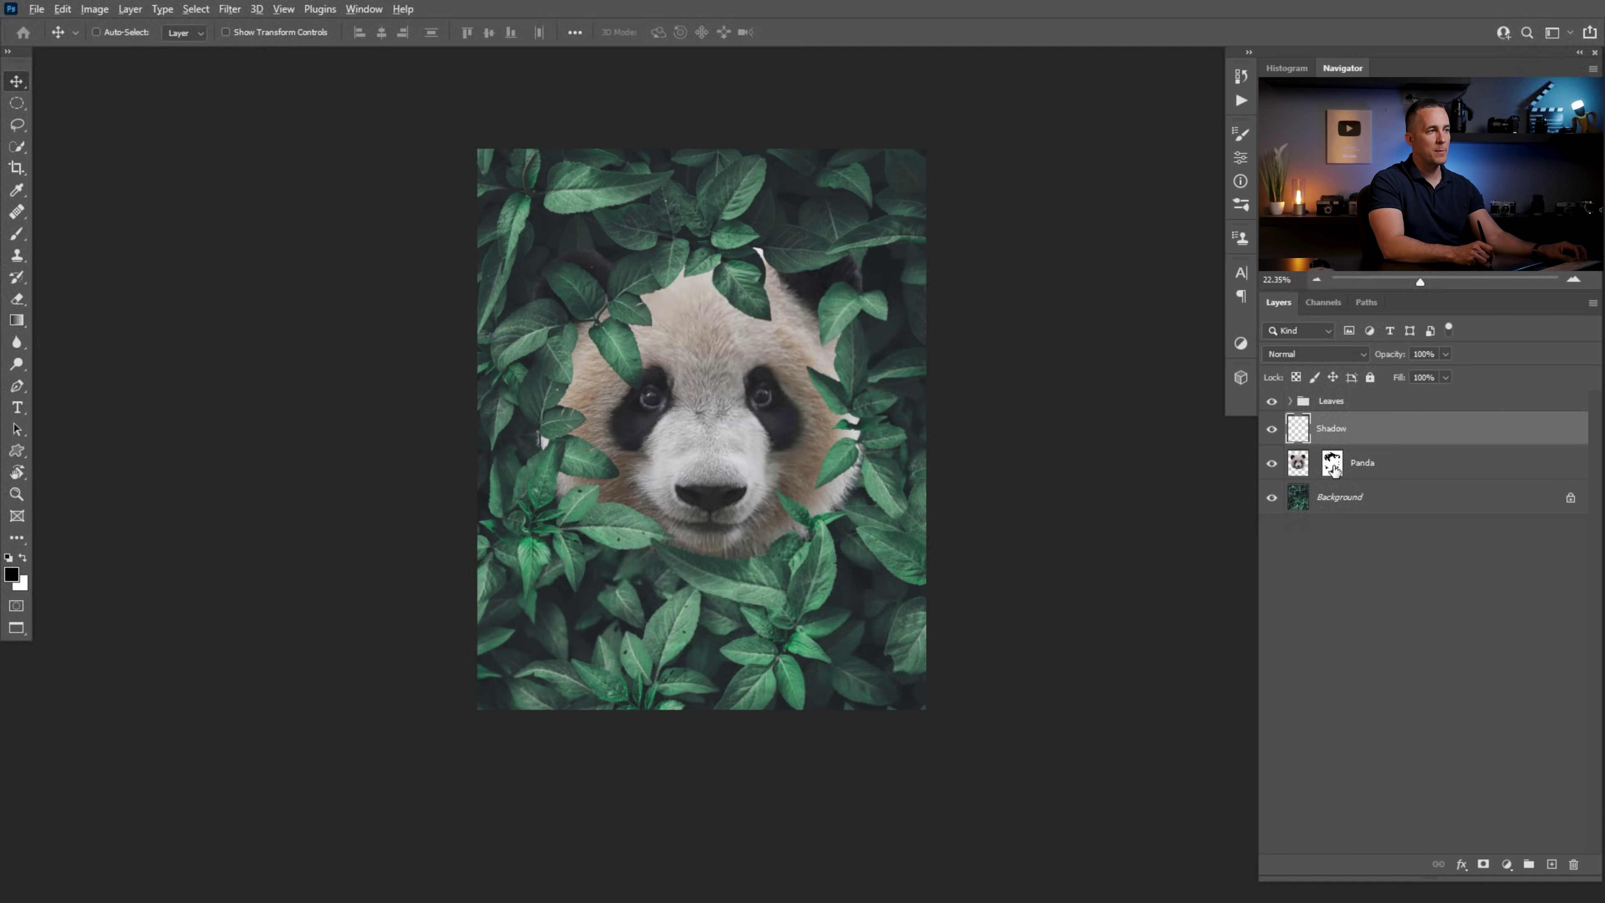
pyautogui.moveTo(1333, 469); pyautogui.dragTo(1334, 430)
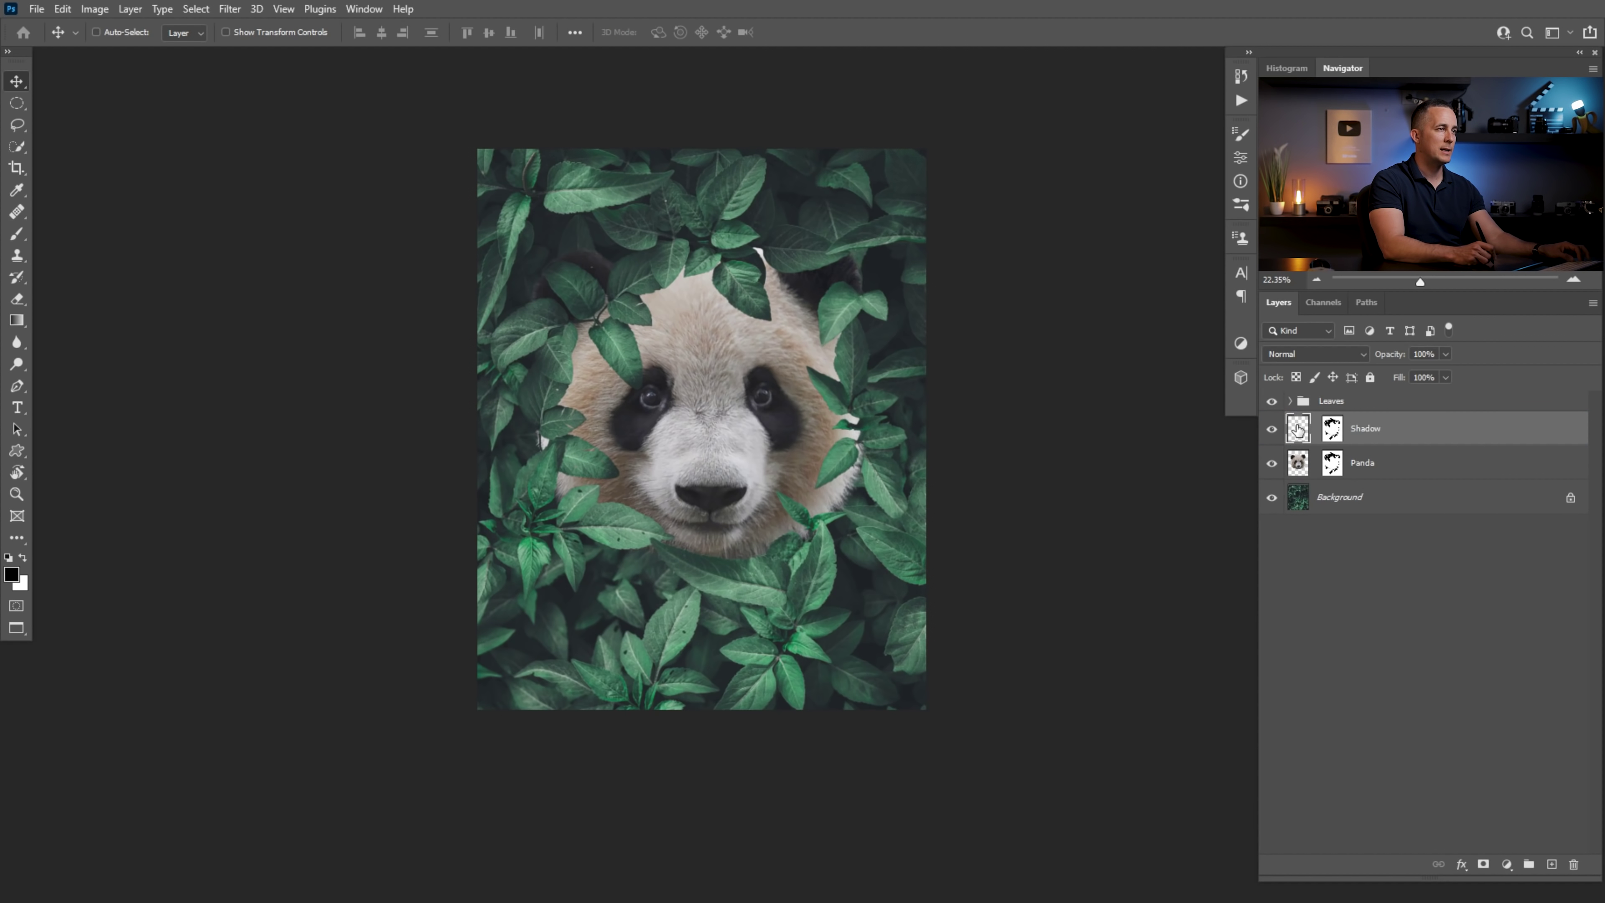
# Brush black strokes on the Shadow layer along the leaf edges over the panda's forehead, using a 50 px brush at 100% opacity
pyautogui.moveTo(688, 298)
pyautogui.mouseDown()
pyautogui.moveTo(664, 337)
pyautogui.moveTo(657, 365)
pyautogui.moveTo(682, 334)
pyautogui.moveTo(664, 385)
pyautogui.moveTo(640, 302)
pyautogui.moveTo(638, 442)
pyautogui.mouseUp()
pyautogui.press('b')
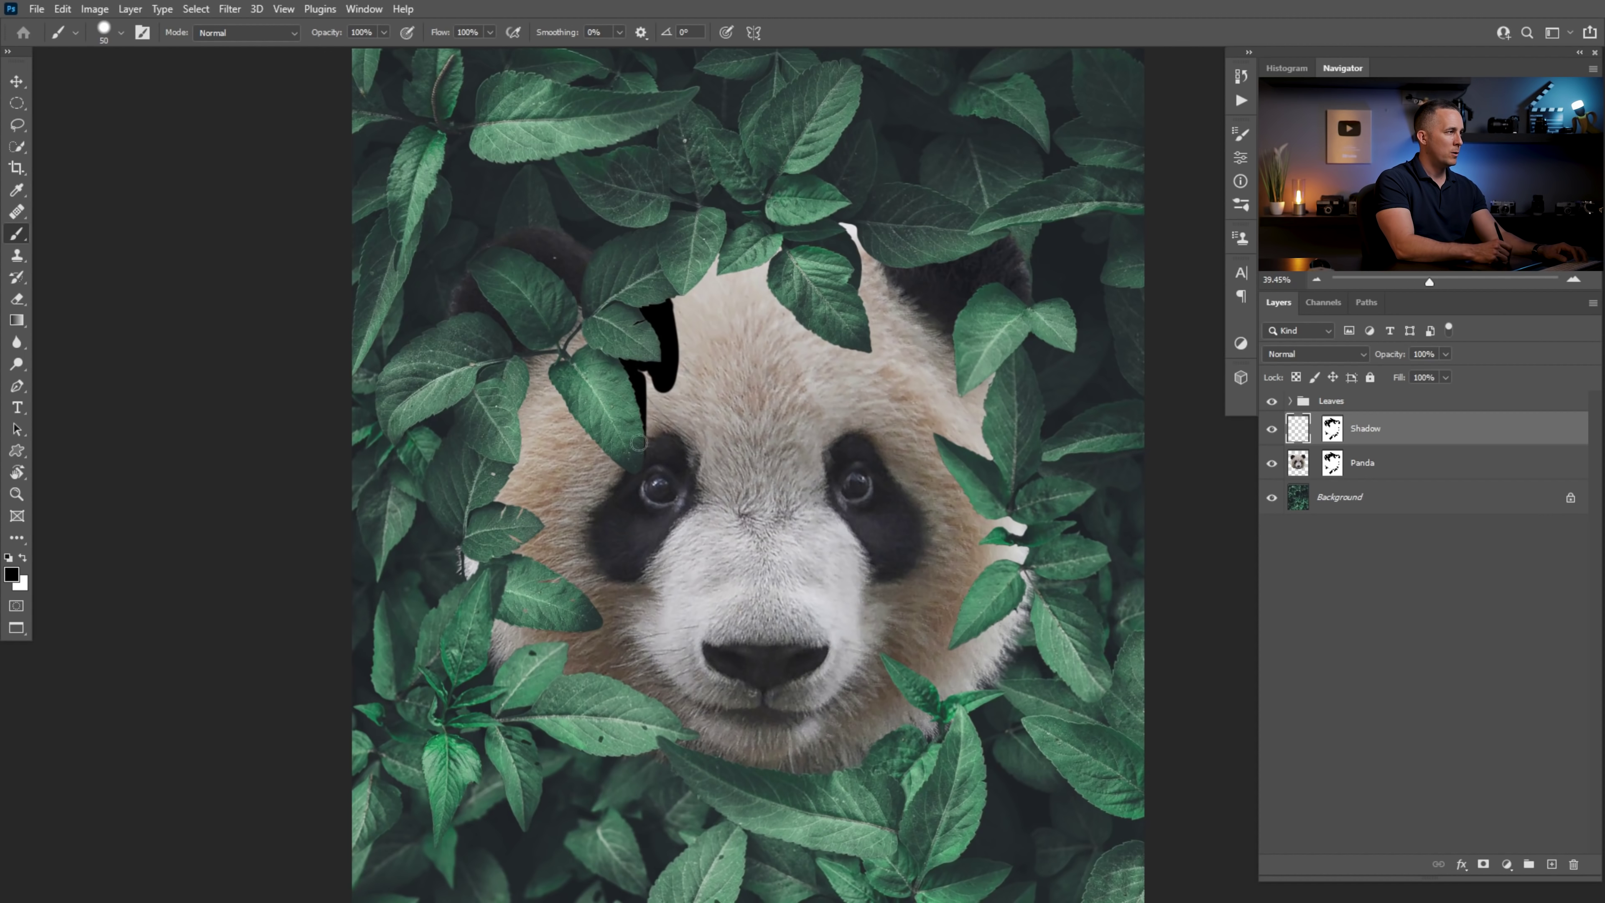
pyautogui.keyDown('shift'); pyautogui.click(1332, 468); pyautogui.keyUp('shift')
pyautogui.keyDown('shift'); pyautogui.click(1332, 463); pyautogui.keyUp('shift')
pyautogui.keyDown('shift'); pyautogui.click(1332, 428); pyautogui.keyUp('shift')
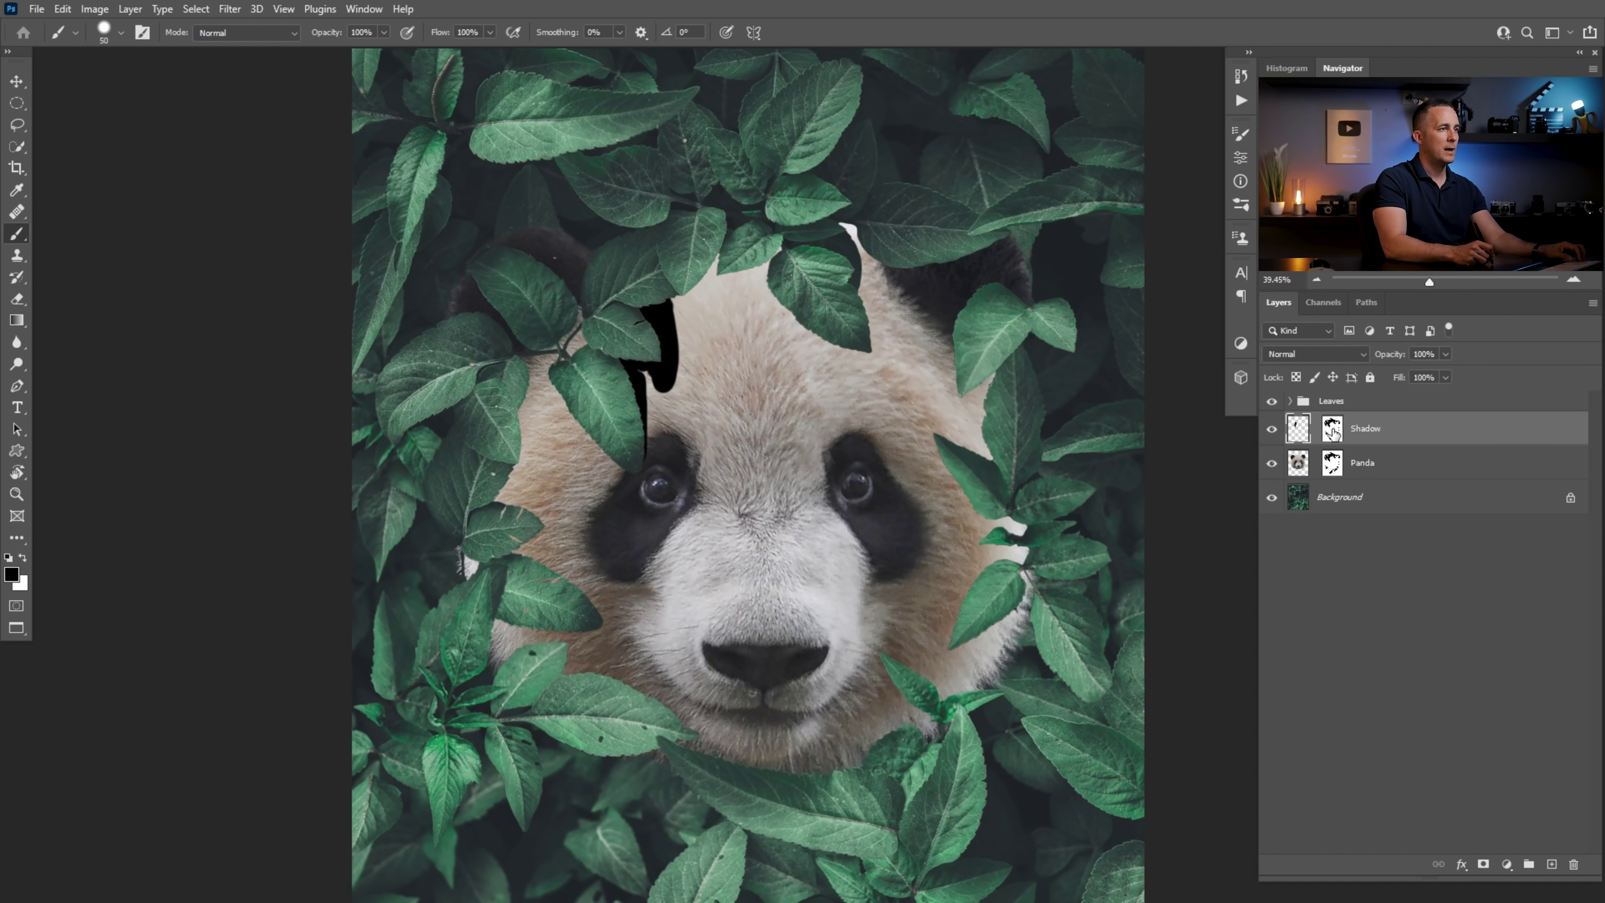
pyautogui.moveTo(608, 314)
pyautogui.mouseDown()
pyautogui.moveTo(614, 407)
pyautogui.moveTo(632, 336)
pyautogui.moveTo(727, 254)
pyautogui.moveTo(708, 279)
pyautogui.moveTo(767, 258)
pyautogui.moveTo(746, 279)
pyautogui.moveTo(776, 271)
pyautogui.moveTo(767, 283)
pyautogui.moveTo(859, 351)
pyautogui.mouseUp()
pyautogui.keyDown('shift'); pyautogui.click(1332, 428); pyautogui.keyUp('shift')
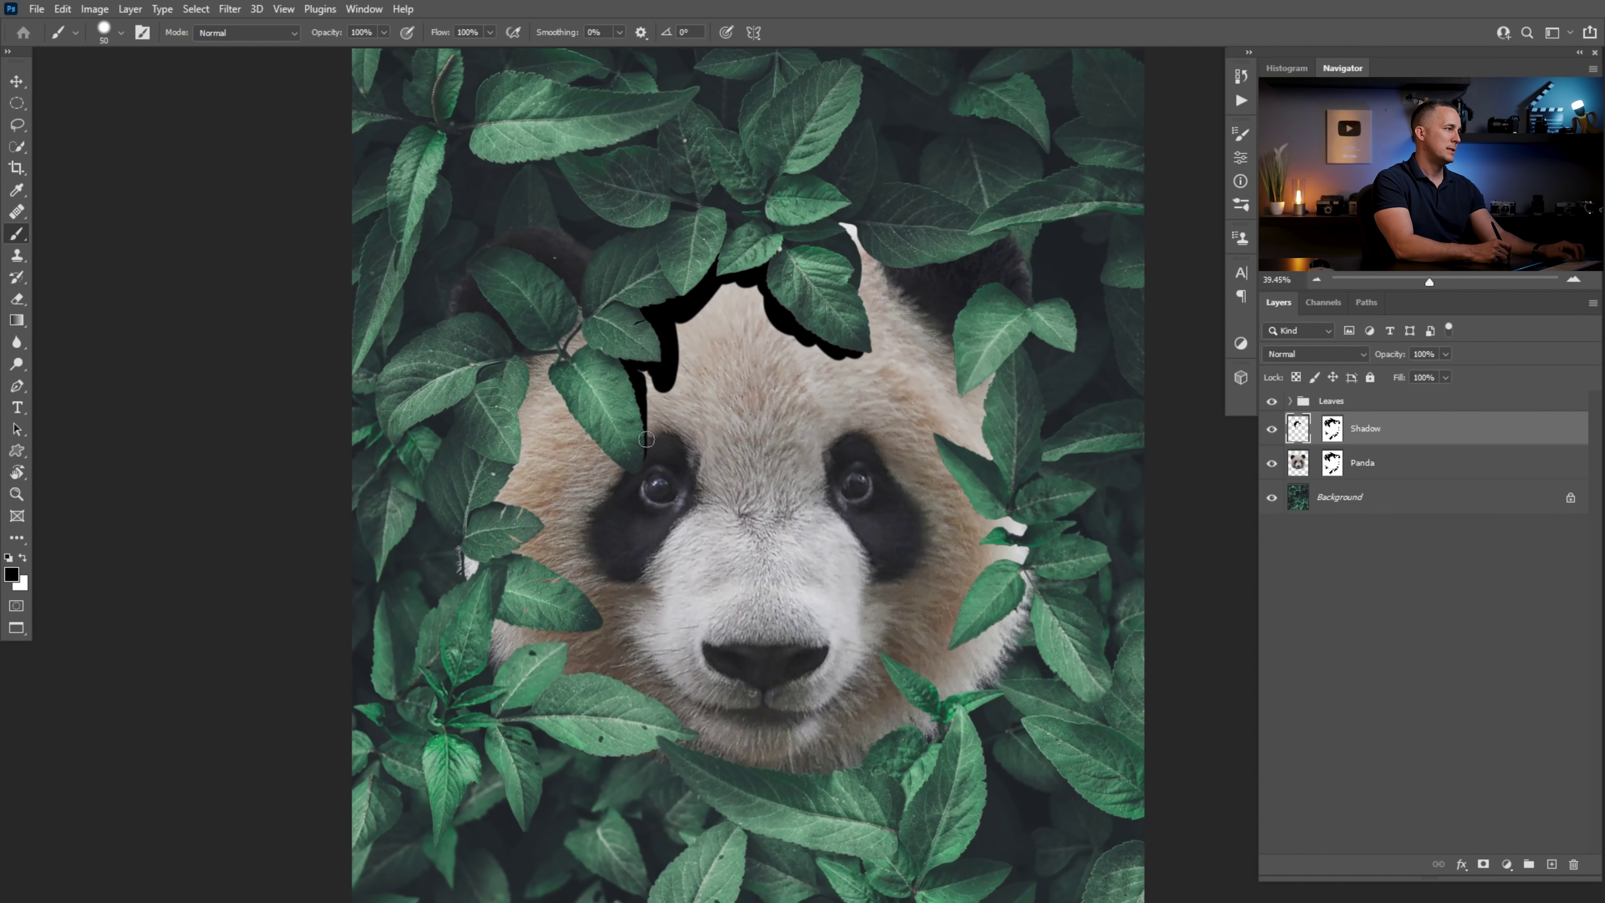
pyautogui.moveTo(646, 395); pyautogui.dragTo(626, 423)
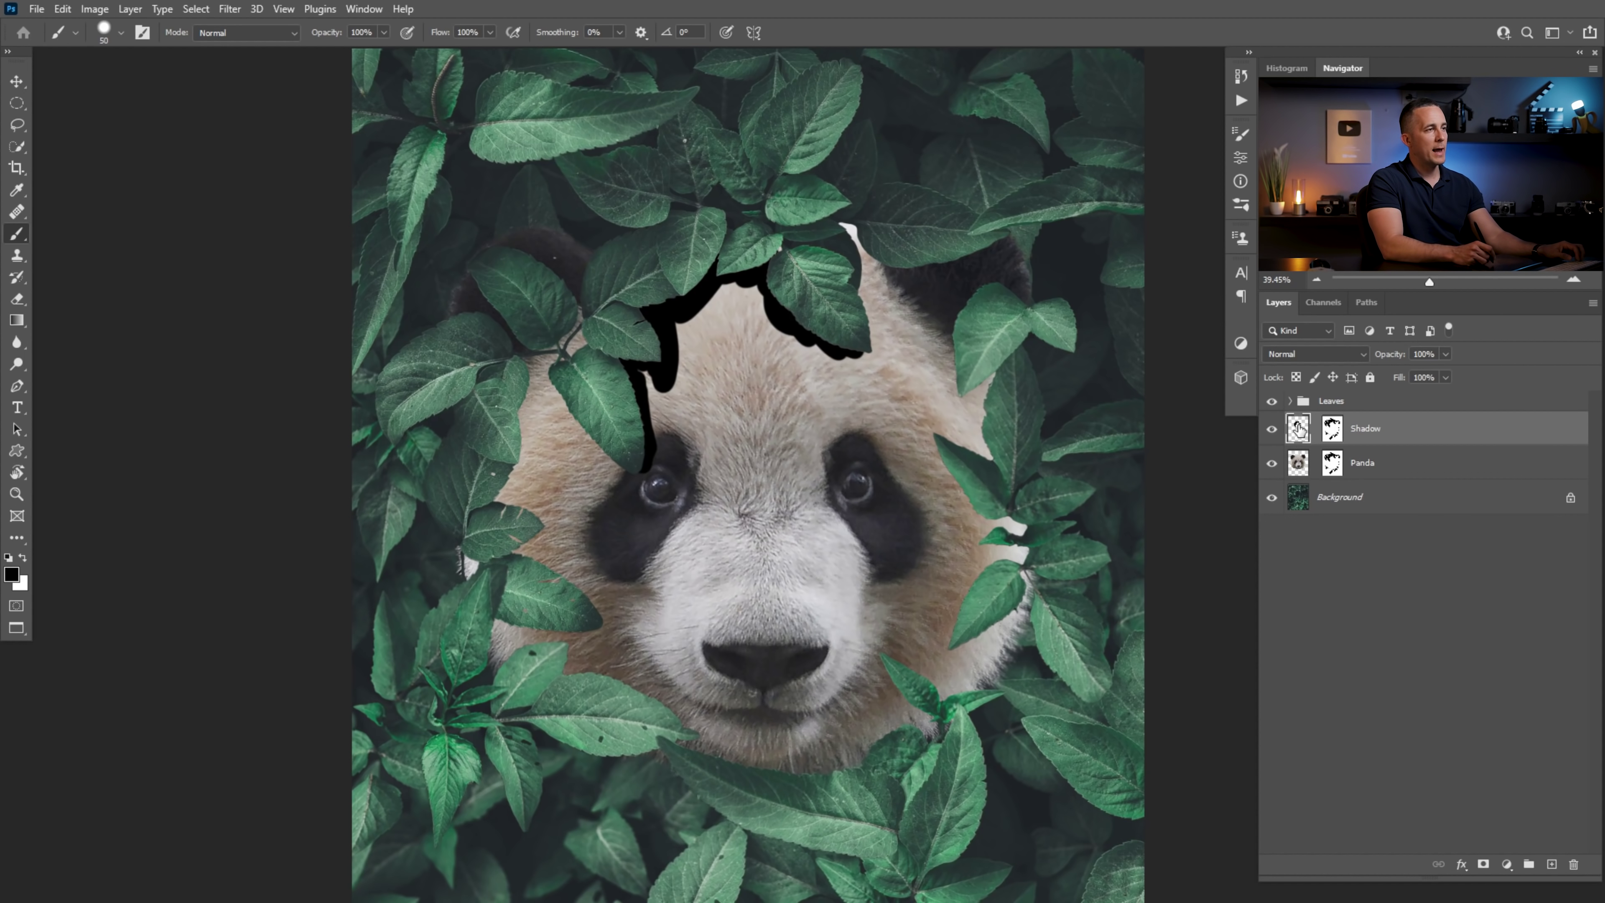
# Clear all painted strokes from the Shadow layer and deselect
pyautogui.hotkey('ctrl', 'a')
pyautogui.press('Delete')
pyautogui.hotkey('ctrl', 'd')
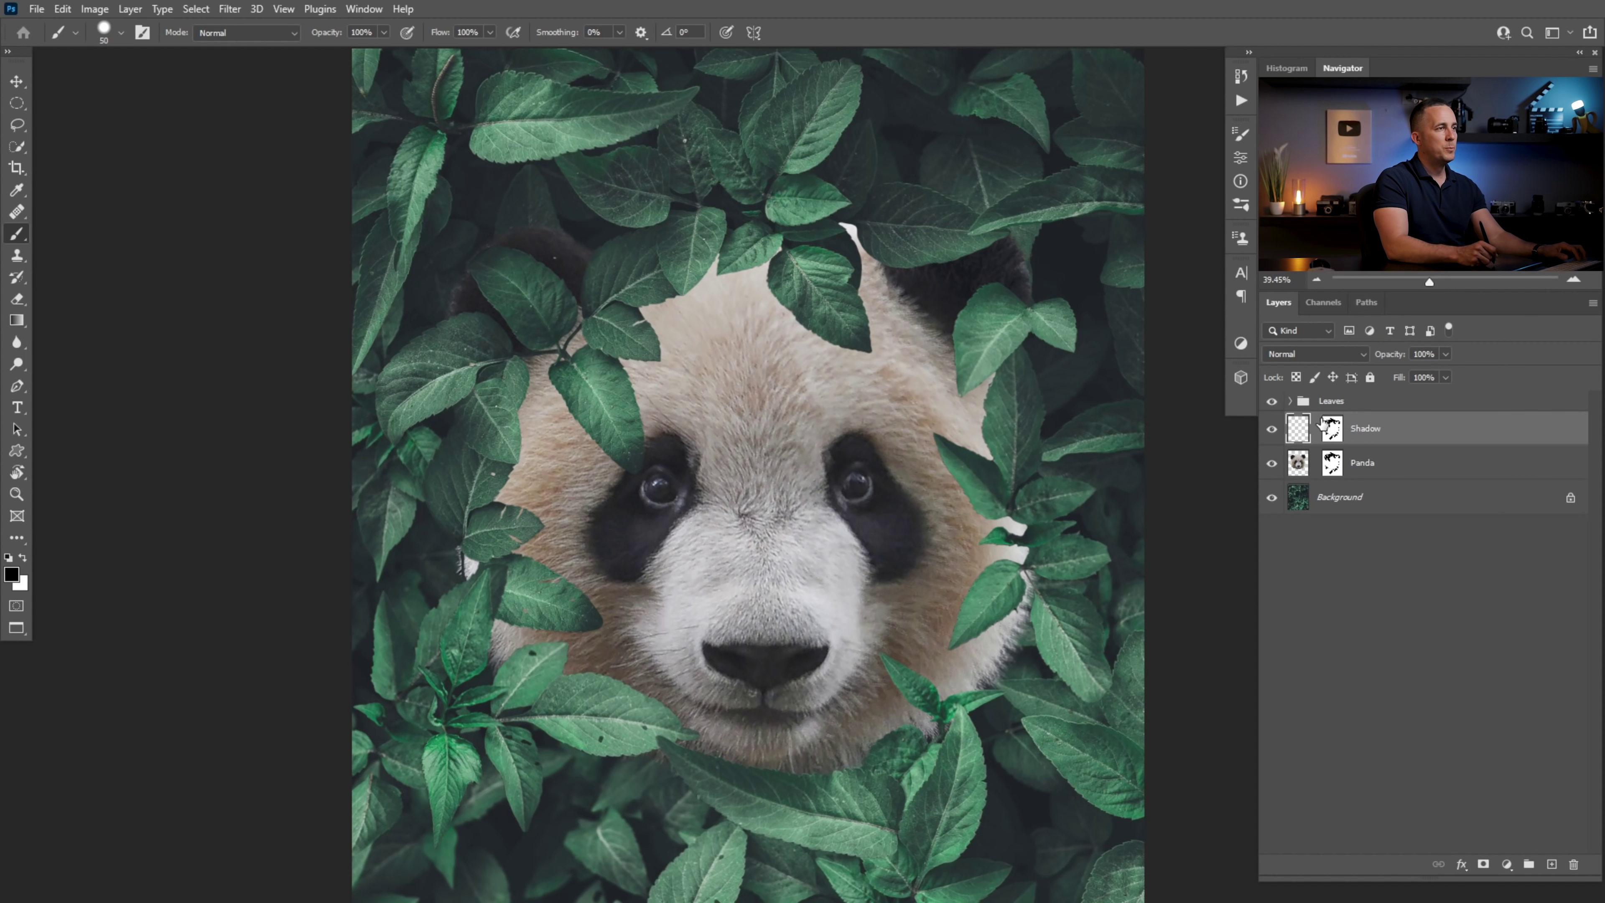
# Set the Shadow layer's blend mode to Multiply and sample a dark foreground color from the background foliage
pyautogui.click(1334, 357)
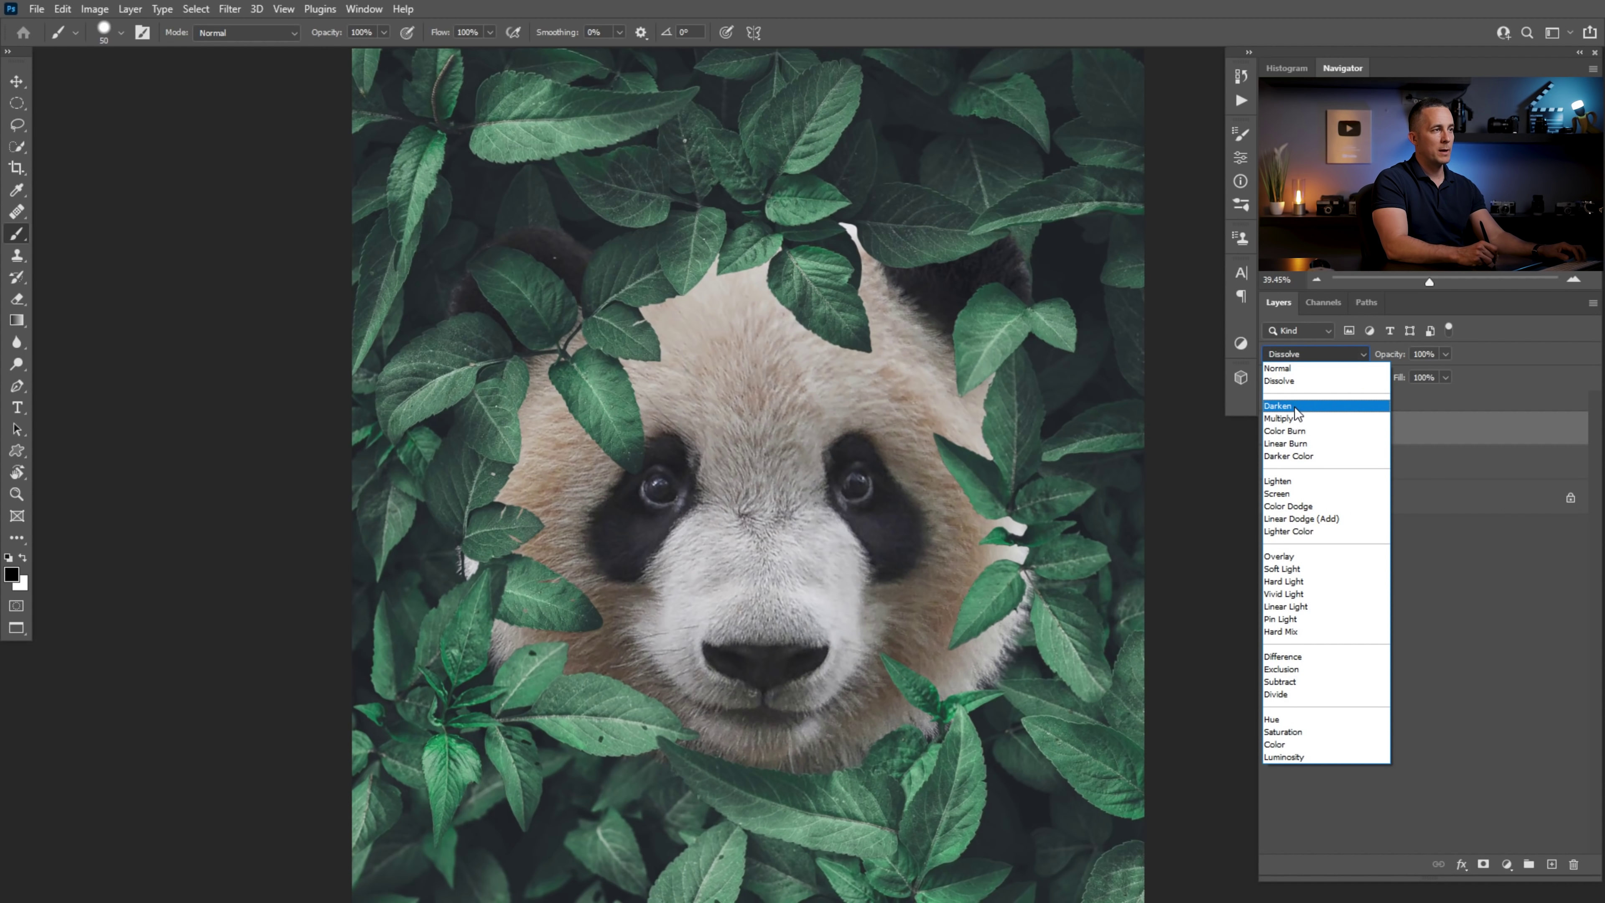
pyautogui.click(1294, 419)
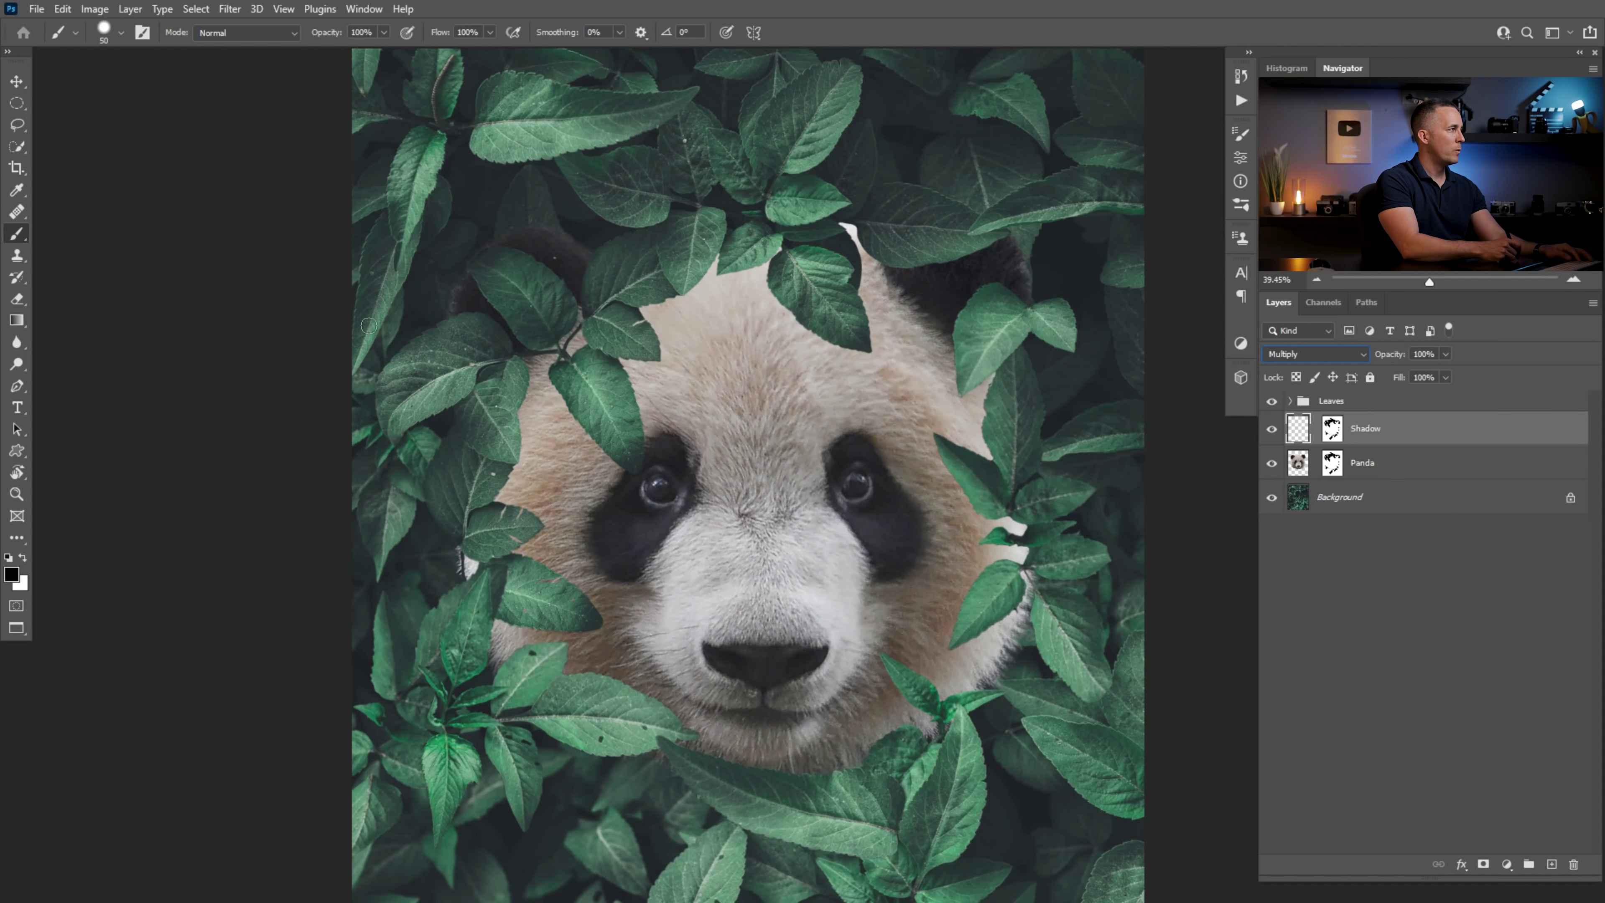
pyautogui.keyDown('alt'); pyautogui.click(498, 344); pyautogui.keyUp('alt')
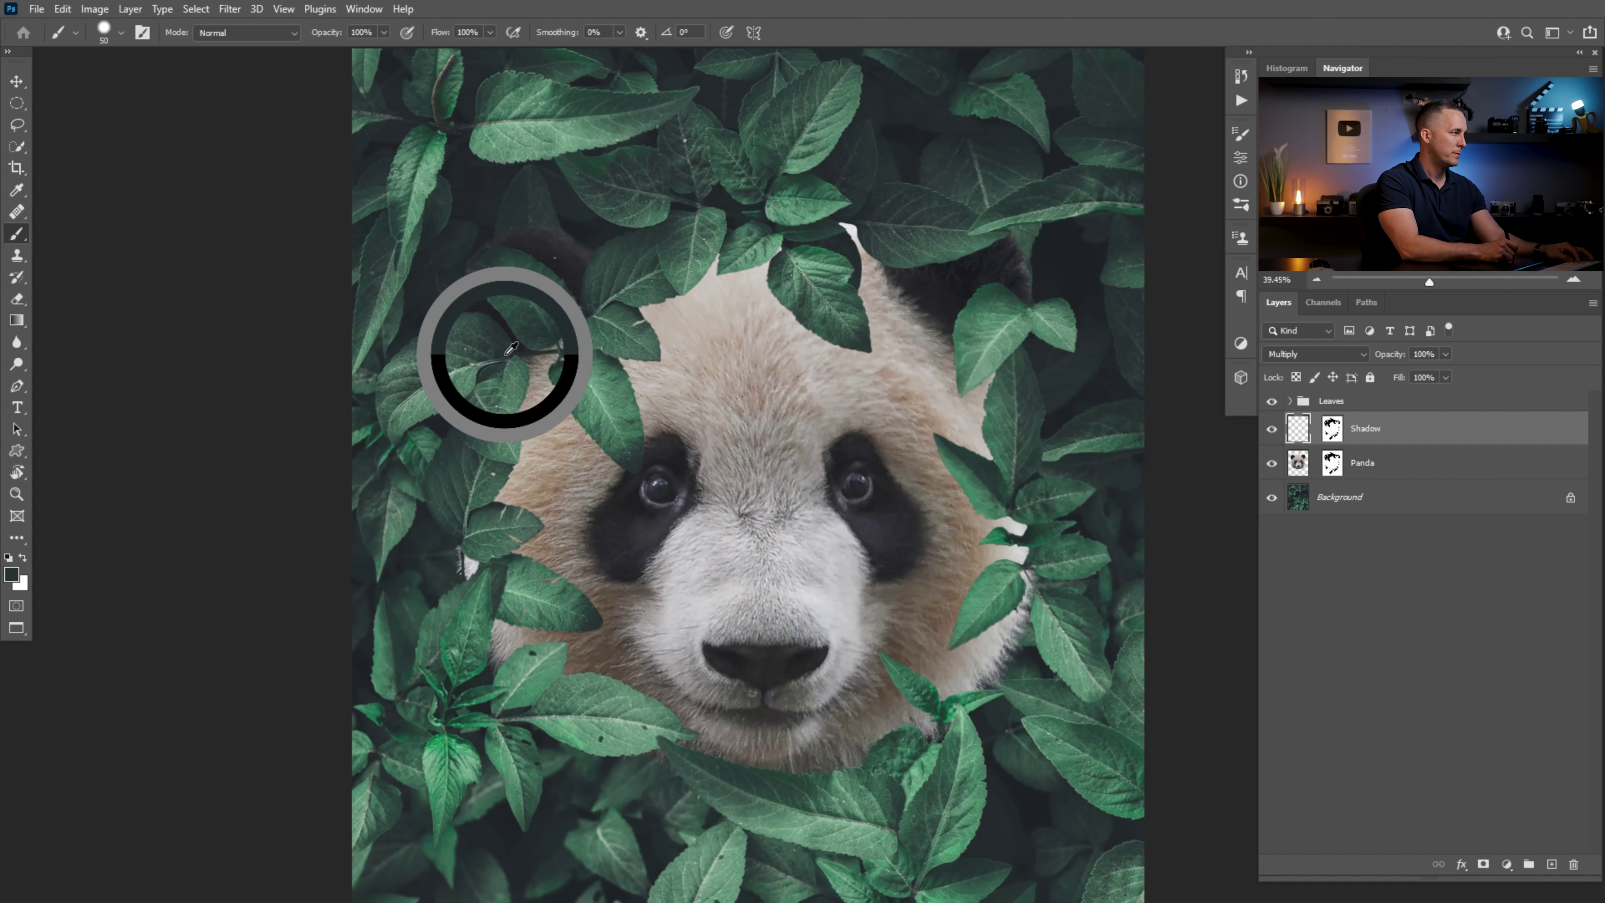
pyautogui.moveTo(512, 348); pyautogui.dragTo(513, 348)
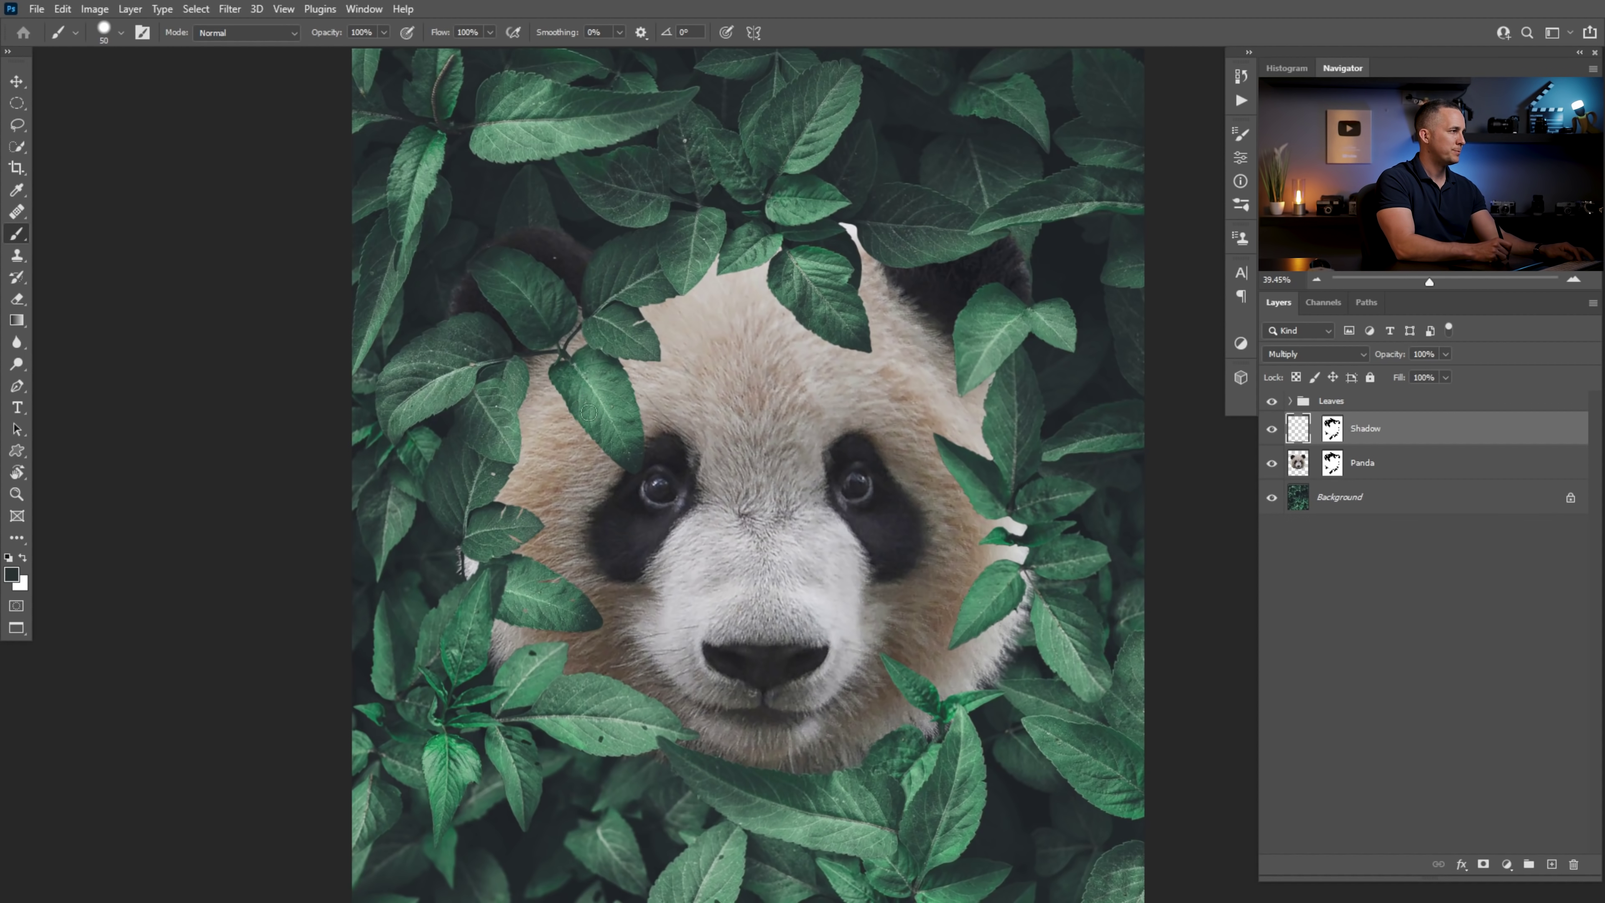
# Undo the test stroke and switch to a soft round brush at 50 px with 20% opacity
pyautogui.moveTo(569, 405); pyautogui.dragTo(601, 420)
pyautogui.hotkey('ctrl', 'z')
pyautogui.rightClick(661, 380)
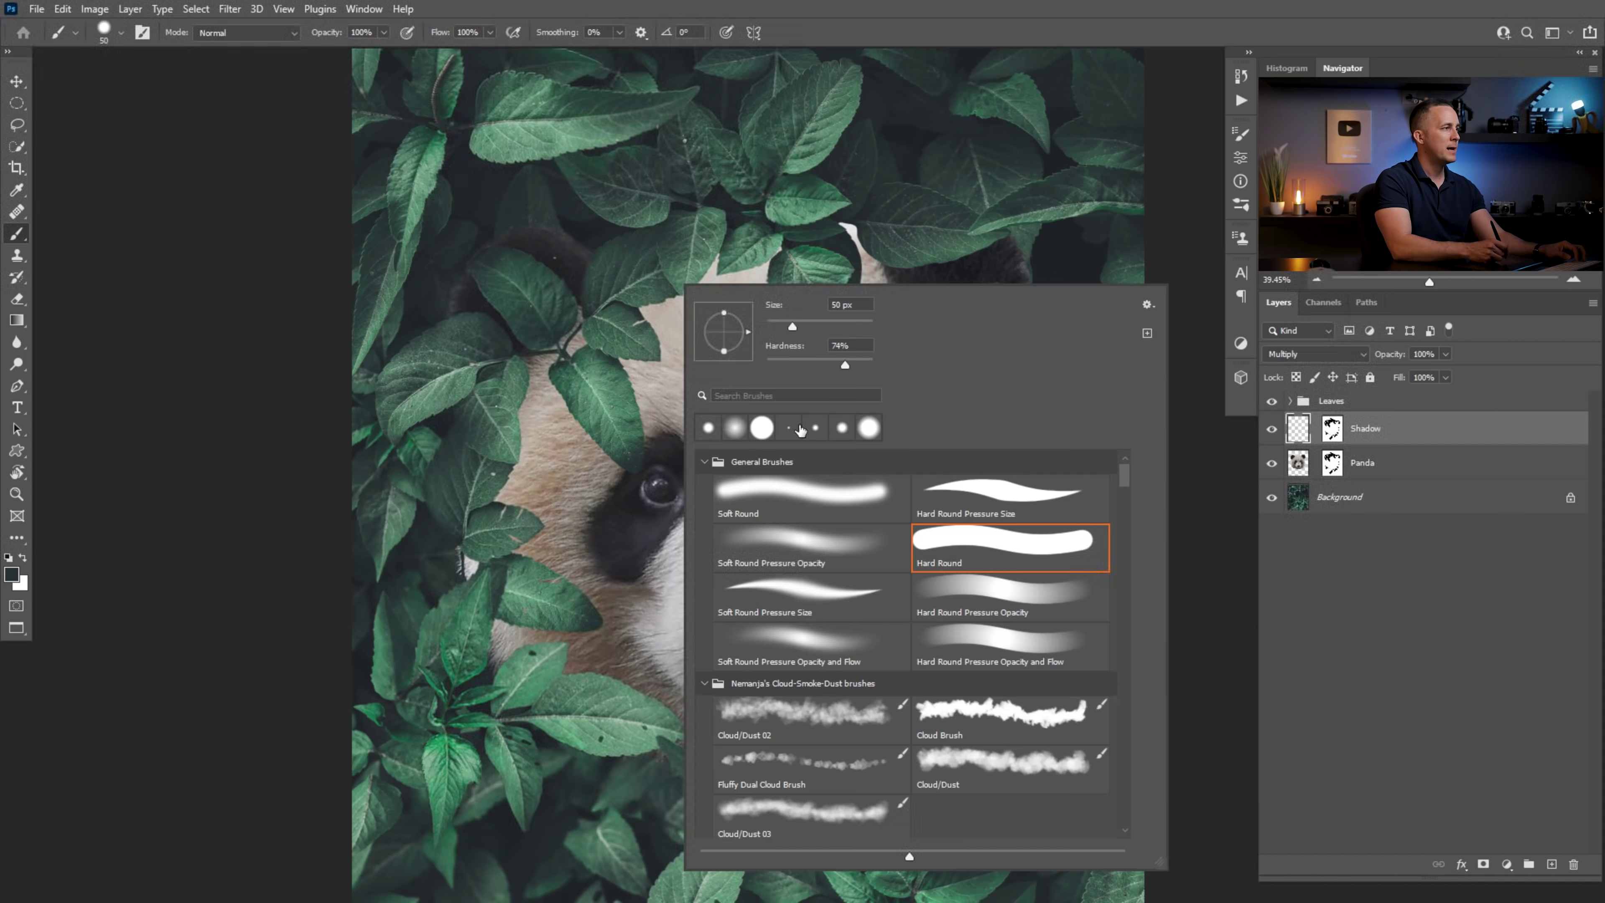
pyautogui.click(825, 546)
pyautogui.press('Escape')
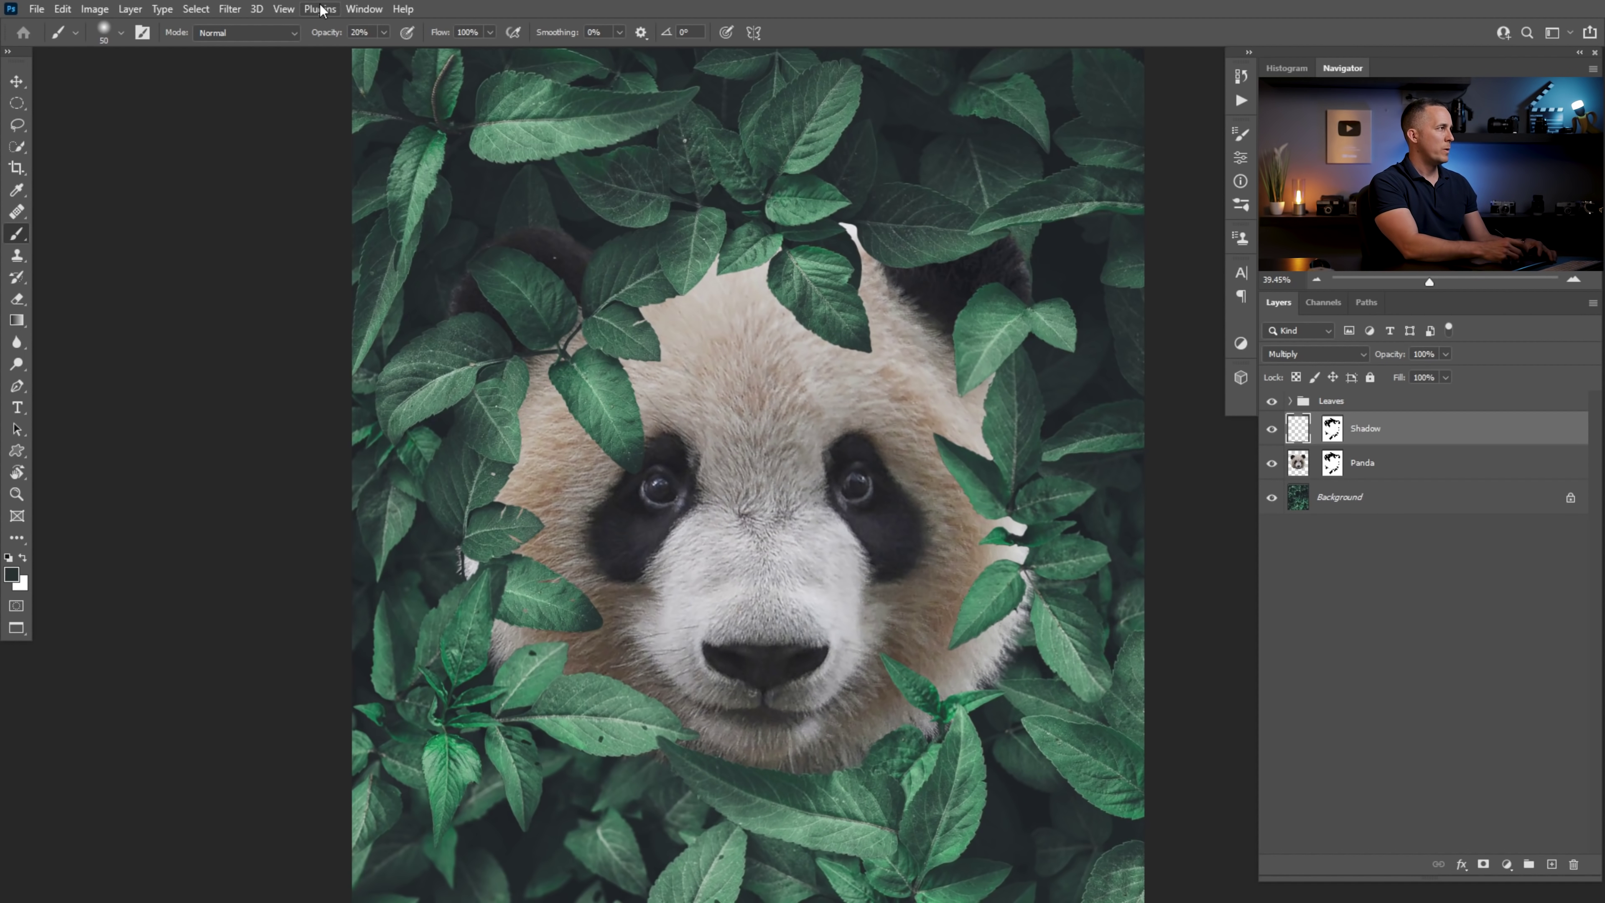
# Brush a faint shadow along the leaf edges over the panda's forehead on the Shadow layer, using an 80 px brush
pyautogui.hotkey('ctrl', 'space')
pyautogui.moveTo(665, 328); pyautogui.dragTo(716, 310)
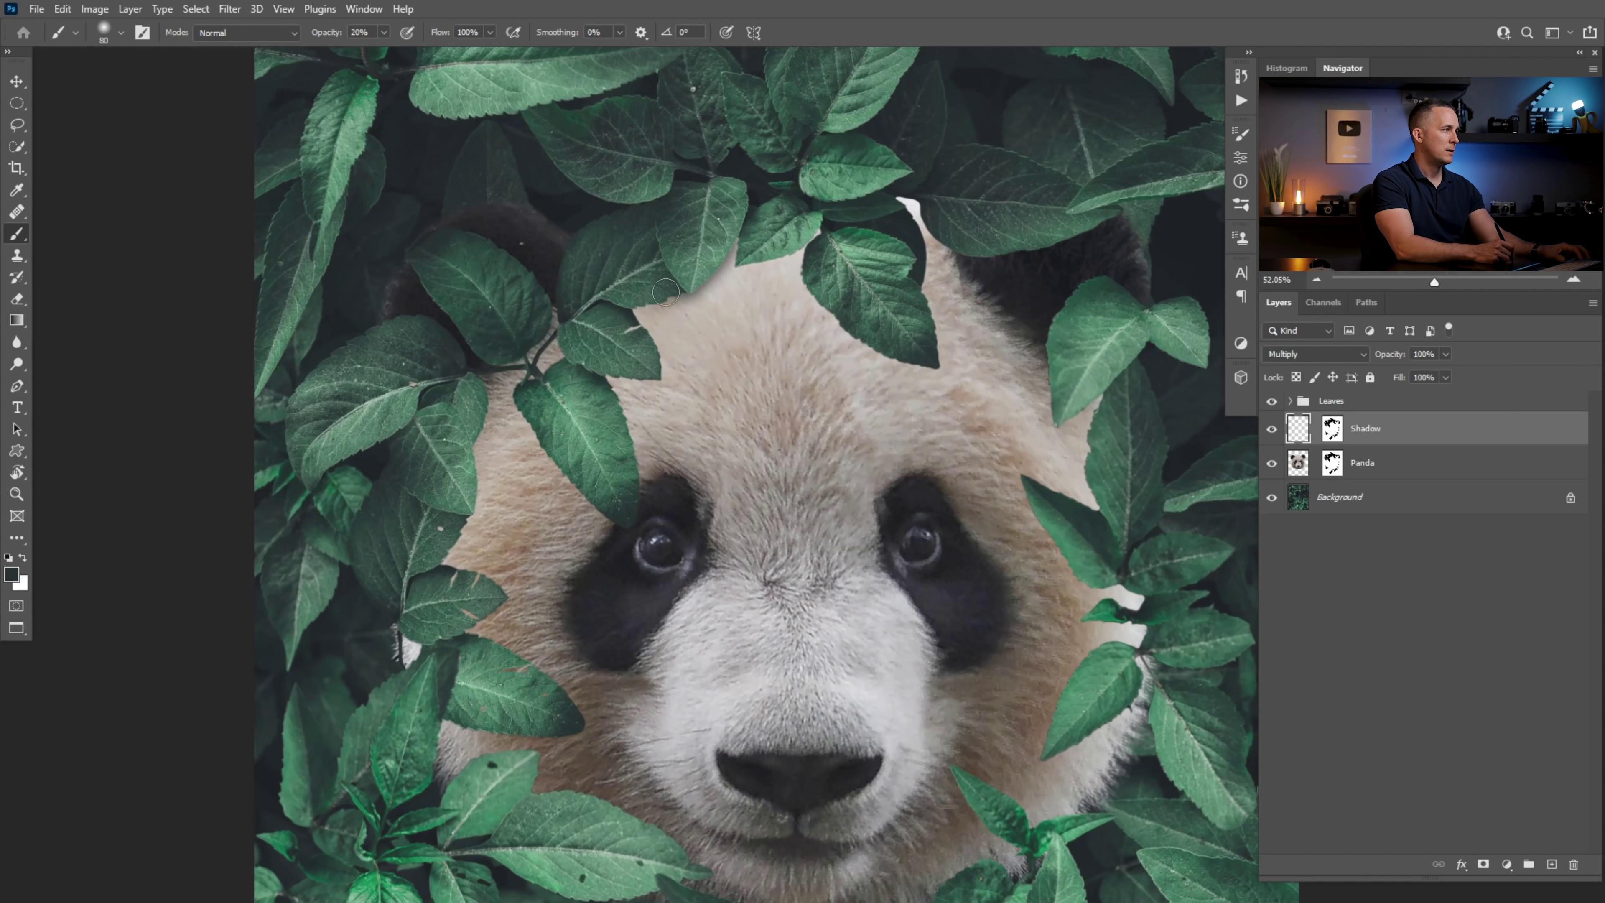
pyautogui.hotkey('ctrl', 'space')
pyautogui.moveTo(764, 336); pyautogui.dragTo(731, 340)
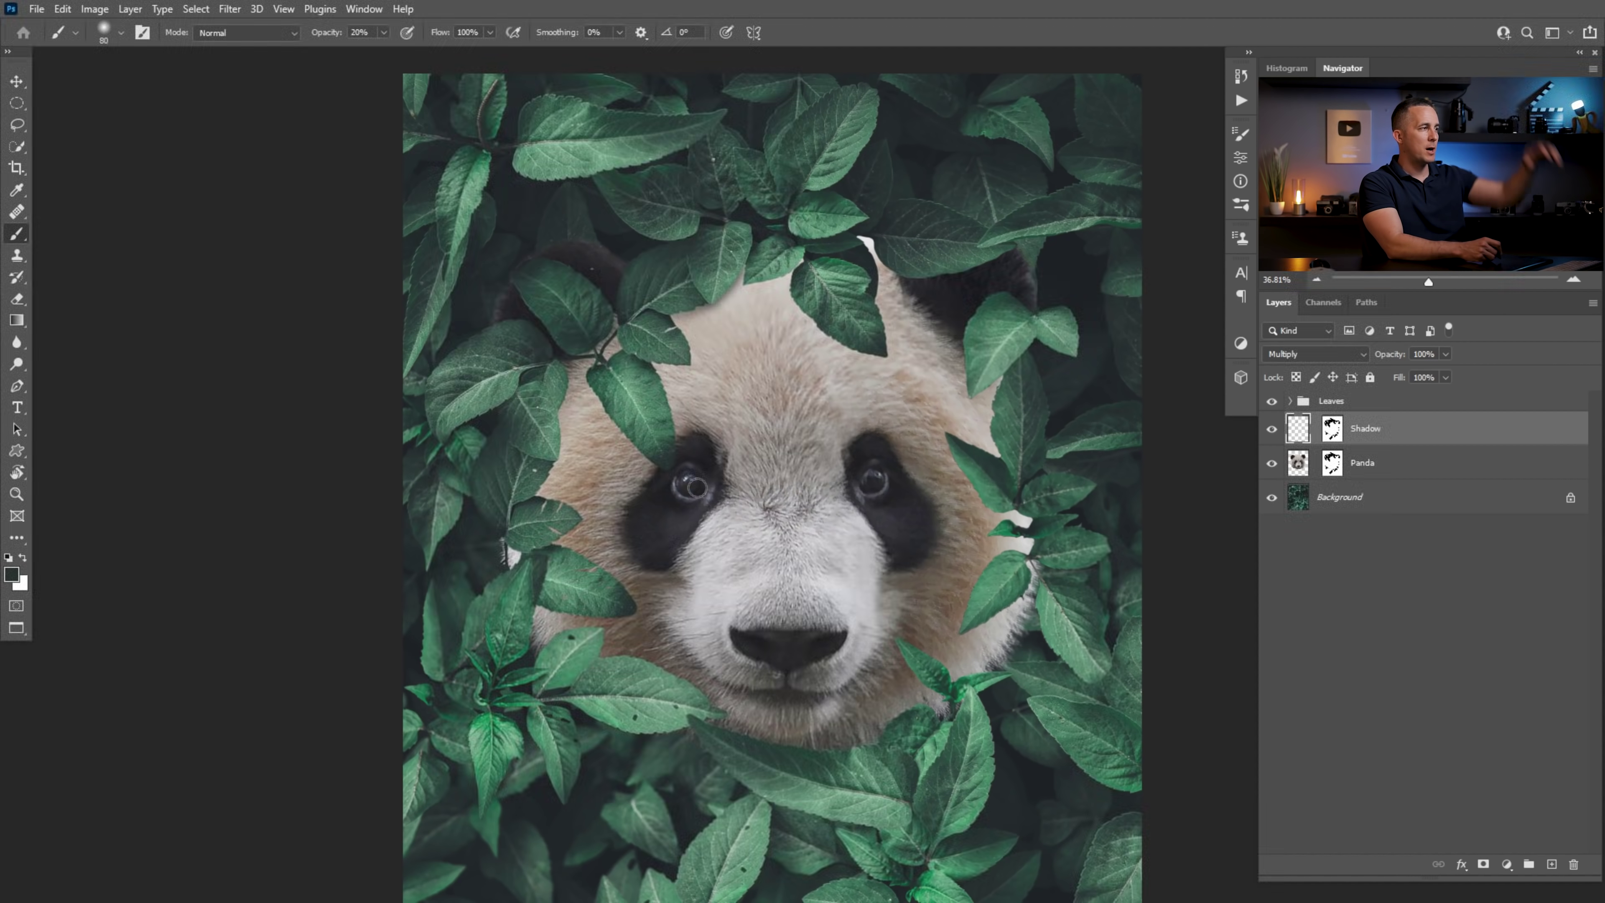
pyautogui.hotkey('ctrl', 'space')
pyautogui.moveTo(682, 486); pyautogui.dragTo(701, 473)
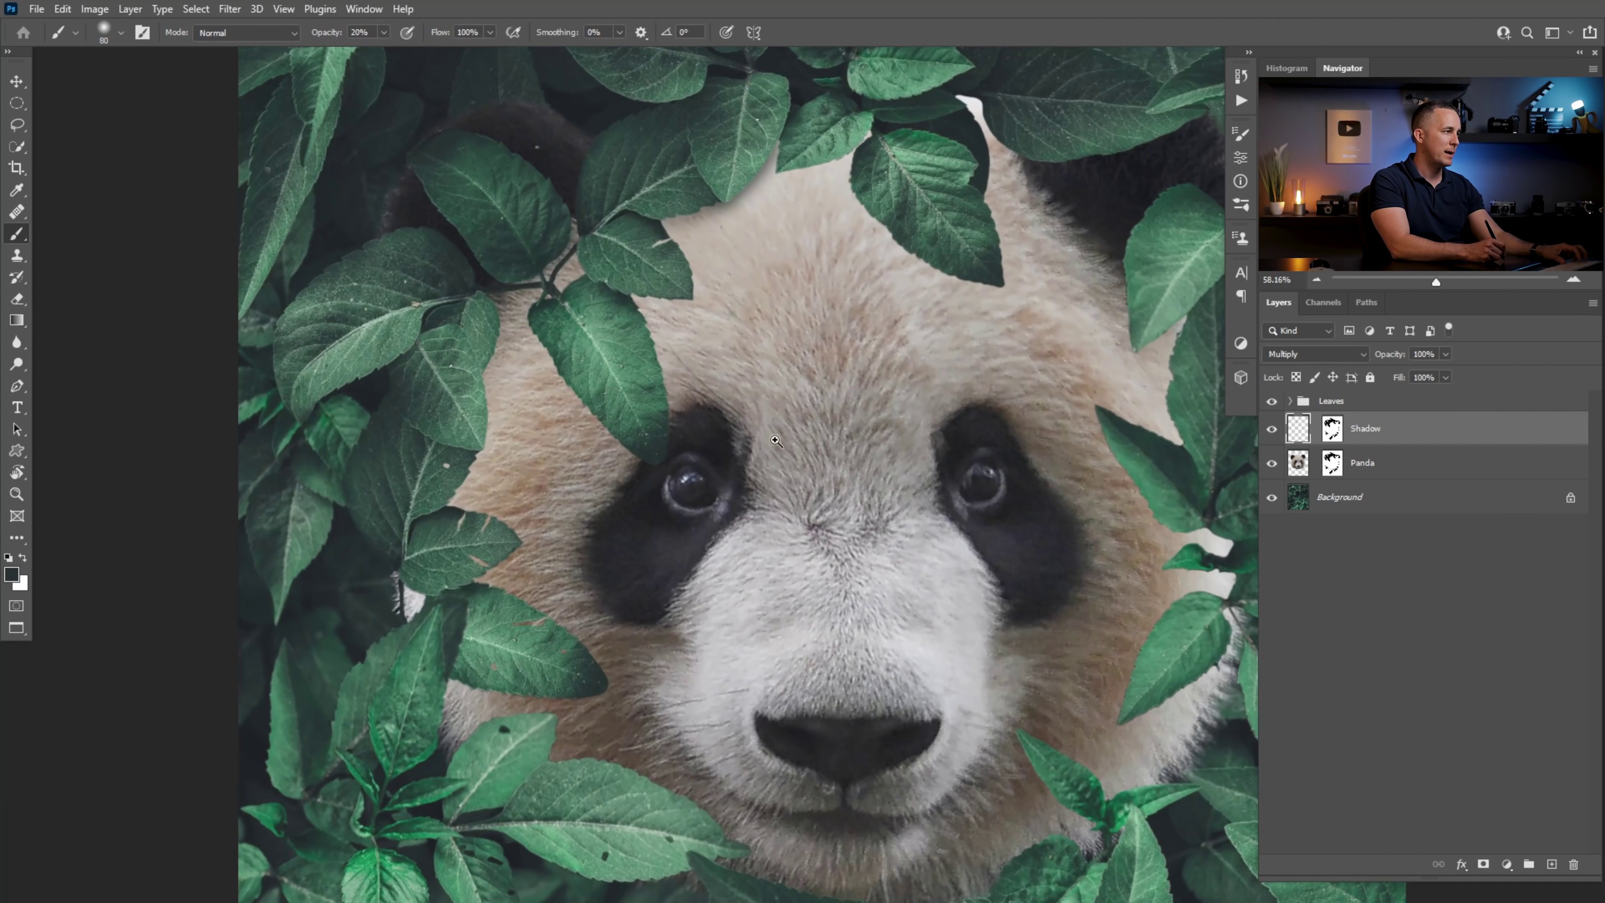
pyautogui.moveTo(806, 440); pyautogui.dragTo(795, 434)
pyautogui.press('space')
pyautogui.moveTo(793, 304); pyautogui.dragTo(744, 395)
# Enlarge the brush to 300 px and darken the outer edges of the panda's head beneath the surrounding leaves
pyautogui.press(']')
pyautogui.press(']')
pyautogui.press(']')
pyautogui.press(']')
pyautogui.press(']')
pyautogui.press(']')
pyautogui.press(']')
pyautogui.press(']')
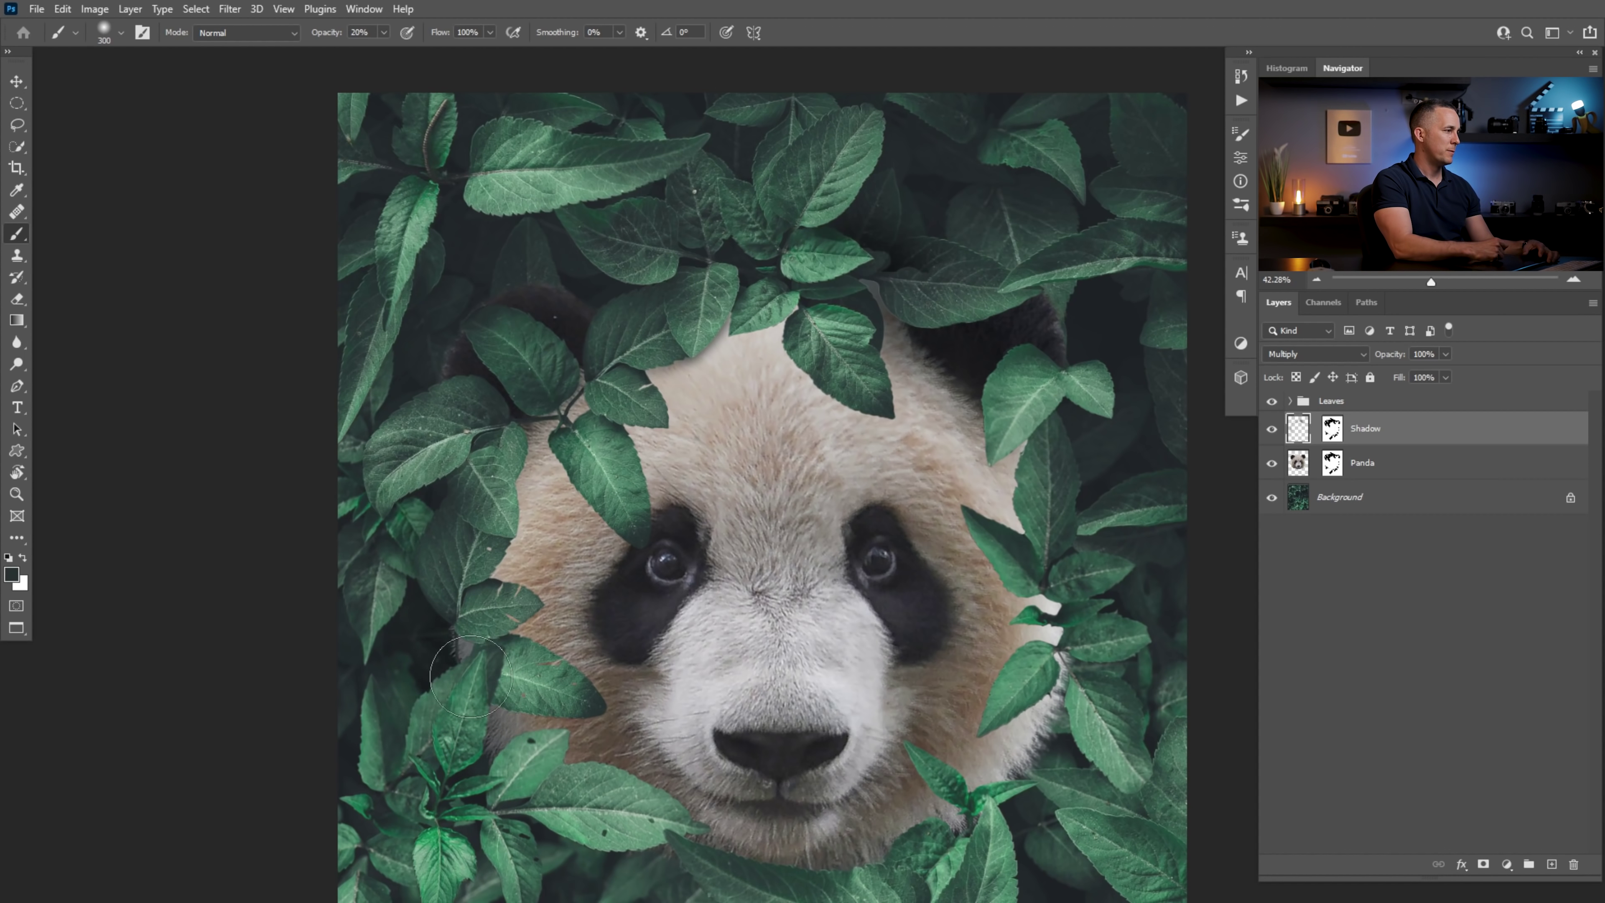
pyautogui.scroll(-5, 442, 632)
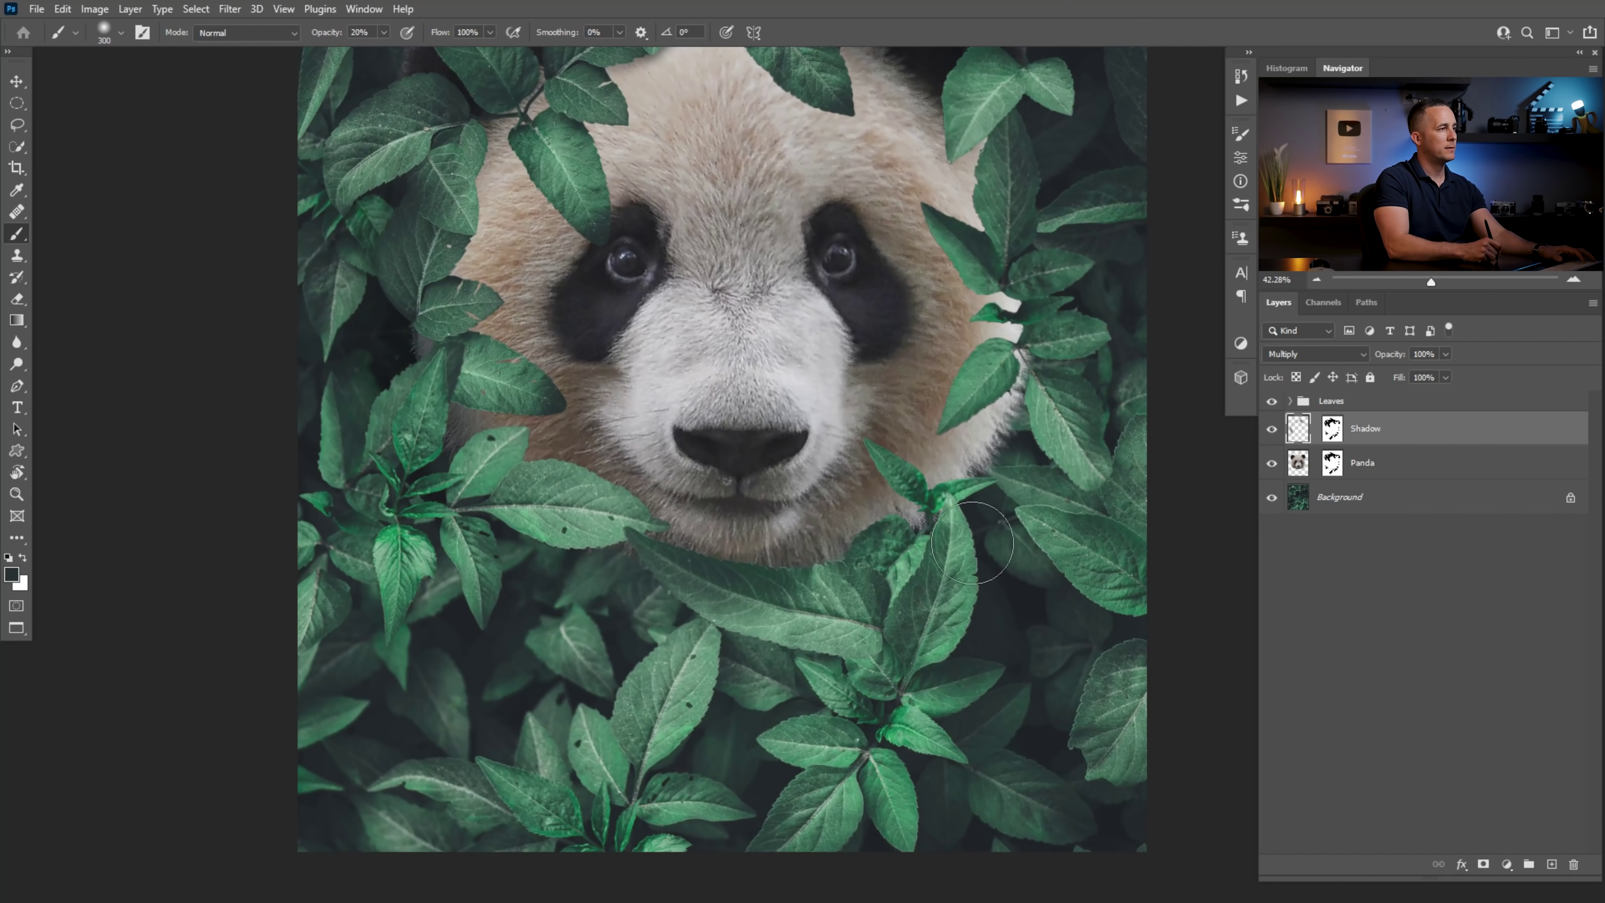
pyautogui.moveTo(949, 538)
pyautogui.mouseDown()
pyautogui.moveTo(1011, 462)
pyautogui.moveTo(1017, 474)
pyautogui.moveTo(1034, 407)
pyautogui.moveTo(1019, 344)
pyautogui.moveTo(1046, 316)
pyautogui.mouseUp()
pyautogui.moveTo(1039, 242); pyautogui.dragTo(1050, 384)
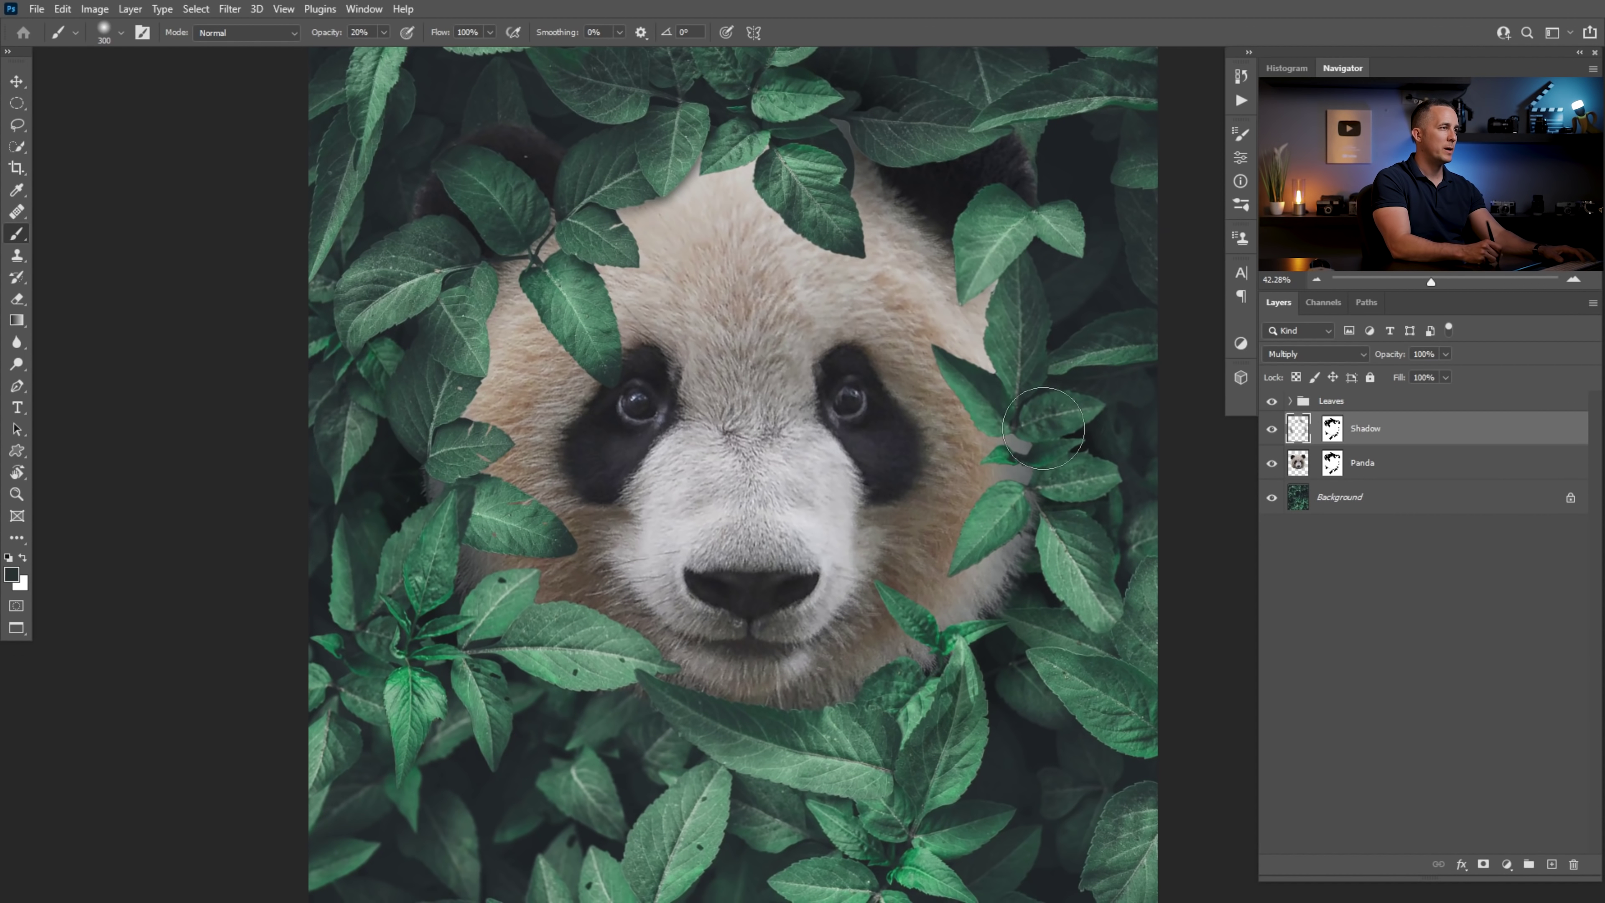
pyautogui.moveTo(1020, 280)
pyautogui.mouseDown()
pyautogui.moveTo(1059, 369)
pyautogui.moveTo(1003, 587)
pyautogui.moveTo(967, 623)
pyautogui.mouseUp()
pyautogui.moveTo(471, 602)
pyautogui.mouseDown()
pyautogui.moveTo(490, 601)
pyautogui.moveTo(474, 601)
pyautogui.mouseUp()
pyautogui.moveTo(461, 414); pyautogui.dragTo(497, 342)
pyautogui.moveTo(487, 262); pyautogui.dragTo(480, 465)
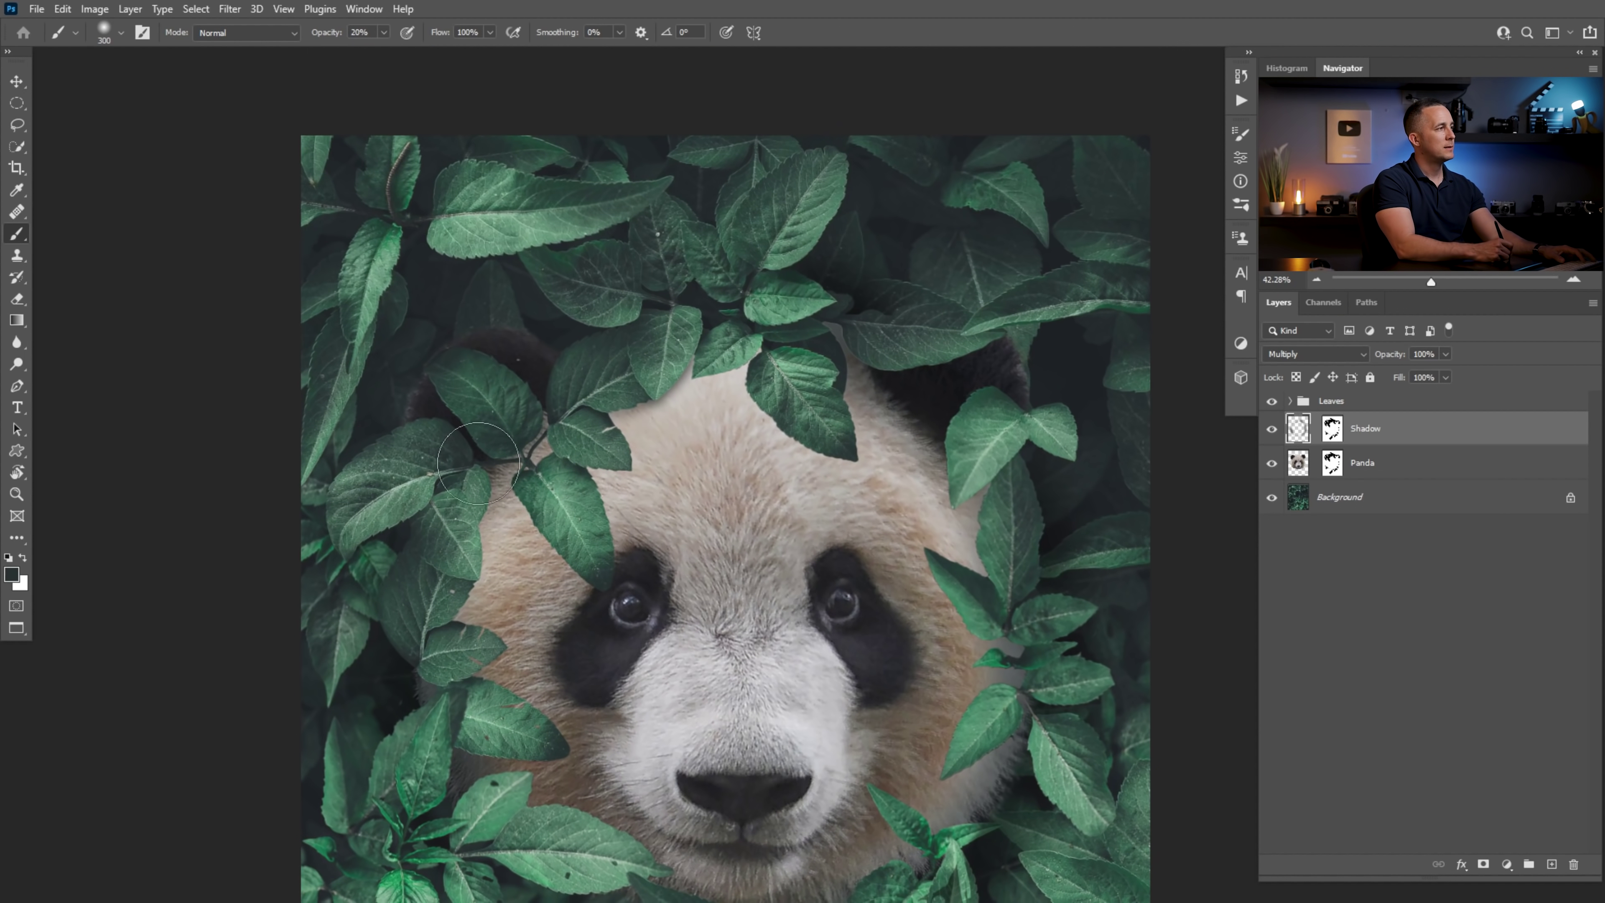
# Build up the shadow under the pointed leaf above the panda's forehead with small strokes, using a 60 to 70 px brush
pyautogui.press('[')
pyautogui.press('[')
pyautogui.press('[')
pyautogui.press('[')
pyautogui.press(']')
pyautogui.press(']')
pyautogui.press(']')
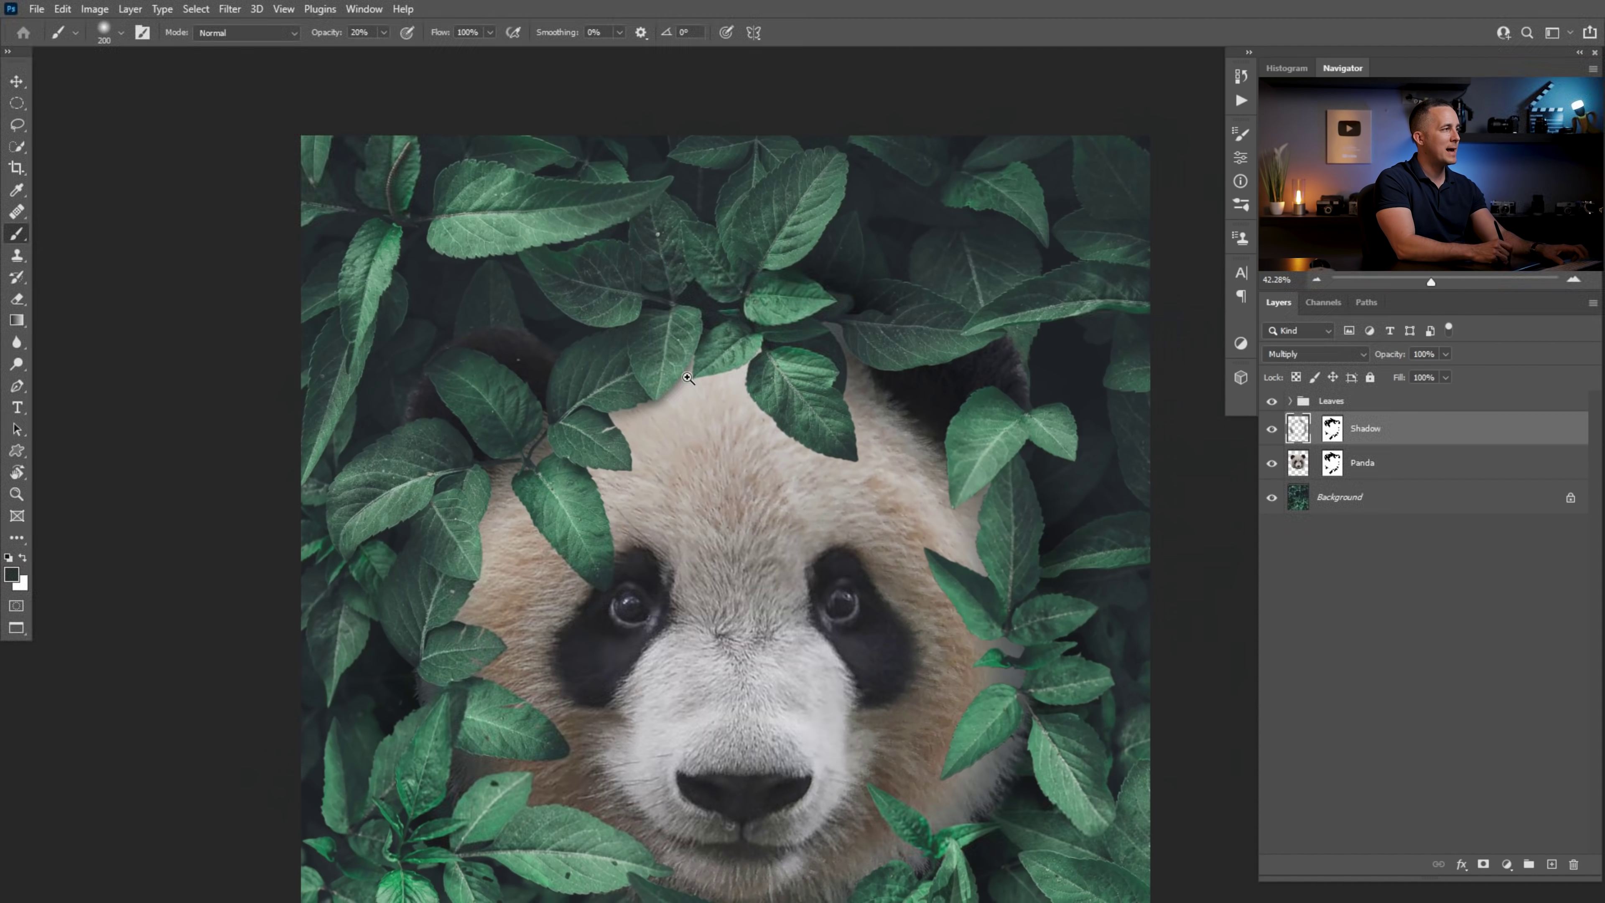
pyautogui.moveTo(651, 356)
pyautogui.mouseDown()
pyautogui.moveTo(730, 373)
pyautogui.moveTo(677, 445)
pyautogui.moveTo(702, 396)
pyautogui.moveTo(595, 450)
pyautogui.moveTo(625, 433)
pyautogui.moveTo(605, 466)
pyautogui.mouseUp()
pyautogui.press('[')
pyautogui.press('[')
pyautogui.press('[')
pyautogui.press('[')
pyautogui.press('[')
pyautogui.press('[')
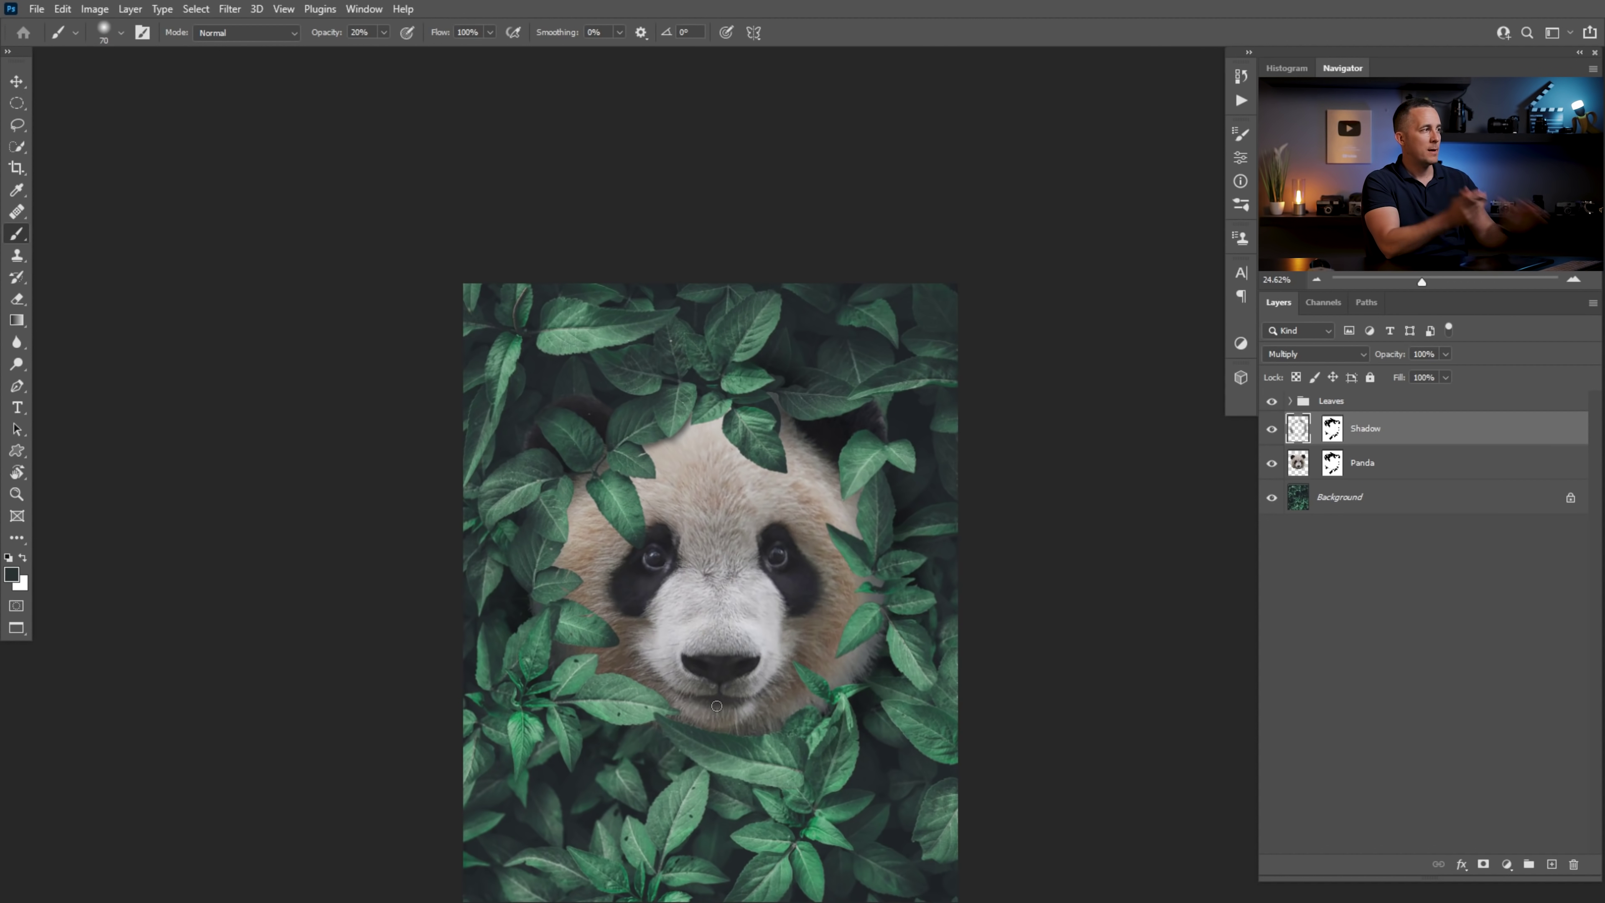
pyautogui.scroll(5, 672, 472)
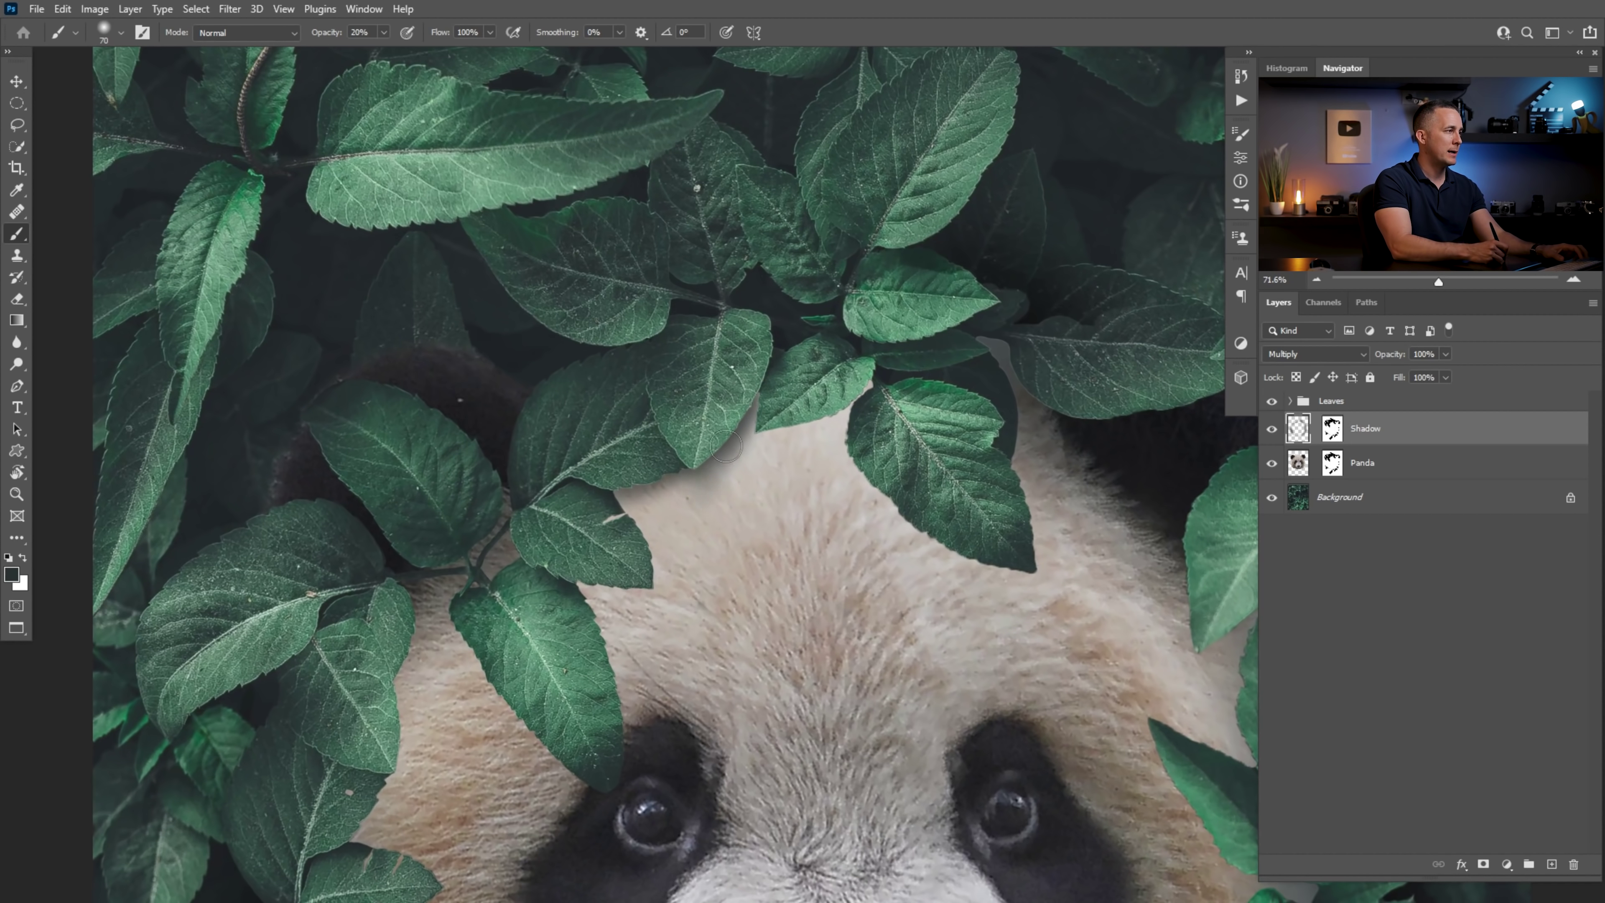
pyautogui.moveTo(718, 450)
pyautogui.mouseDown()
pyautogui.moveTo(684, 508)
pyautogui.moveTo(681, 457)
pyautogui.moveTo(676, 508)
pyautogui.mouseUp()
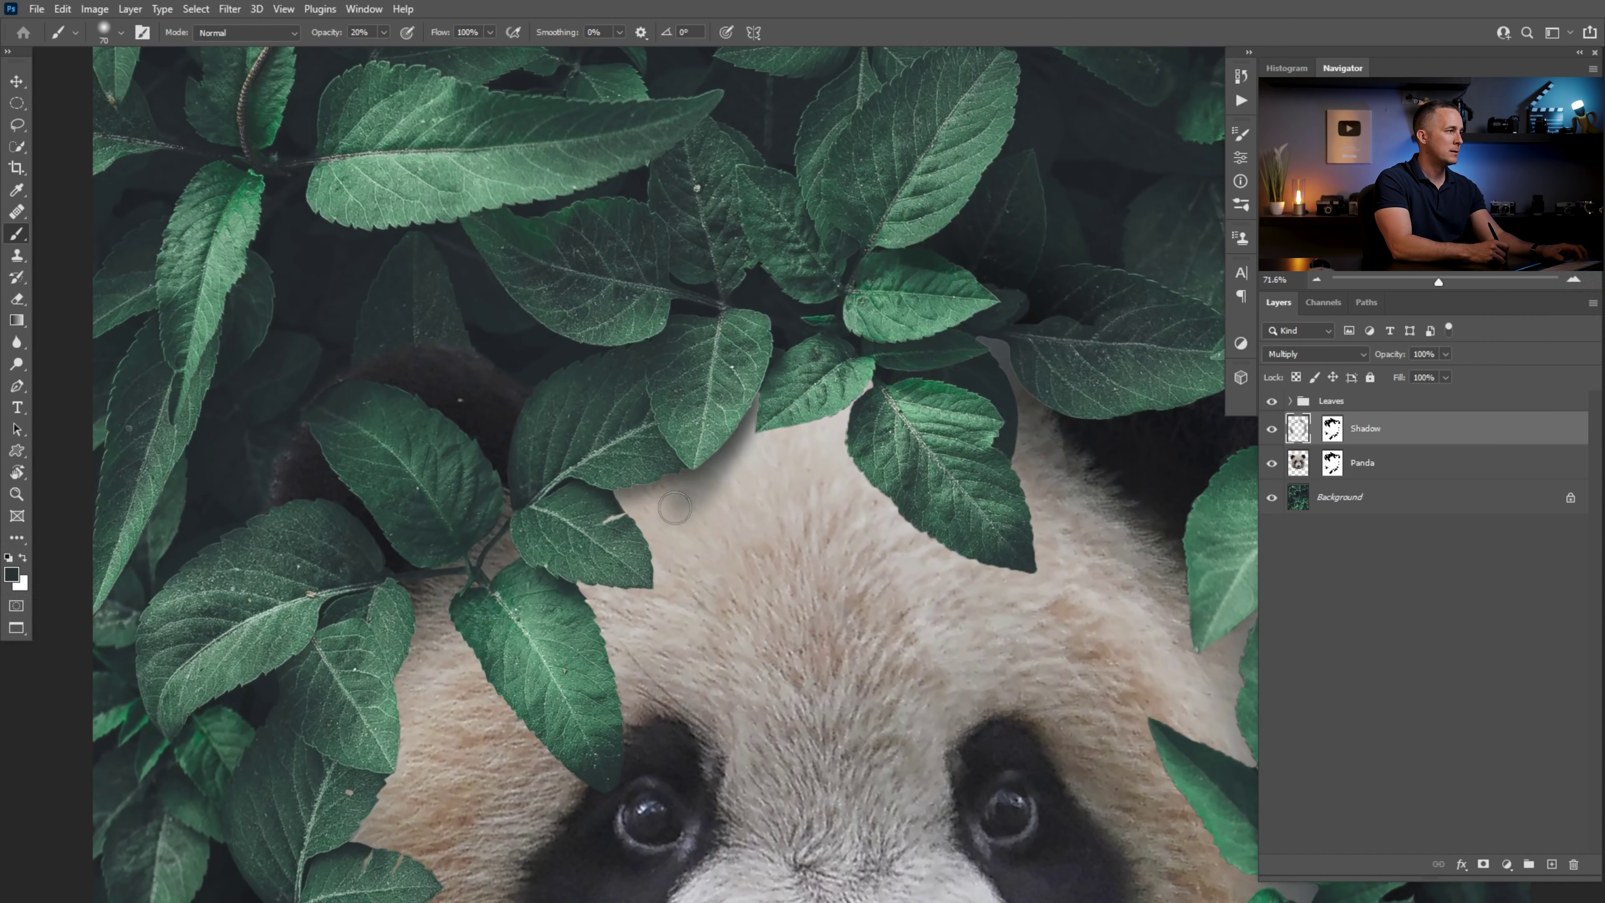
pyautogui.moveTo(754, 381)
pyautogui.mouseDown()
pyautogui.moveTo(689, 505)
pyautogui.moveTo(594, 518)
pyautogui.mouseUp()
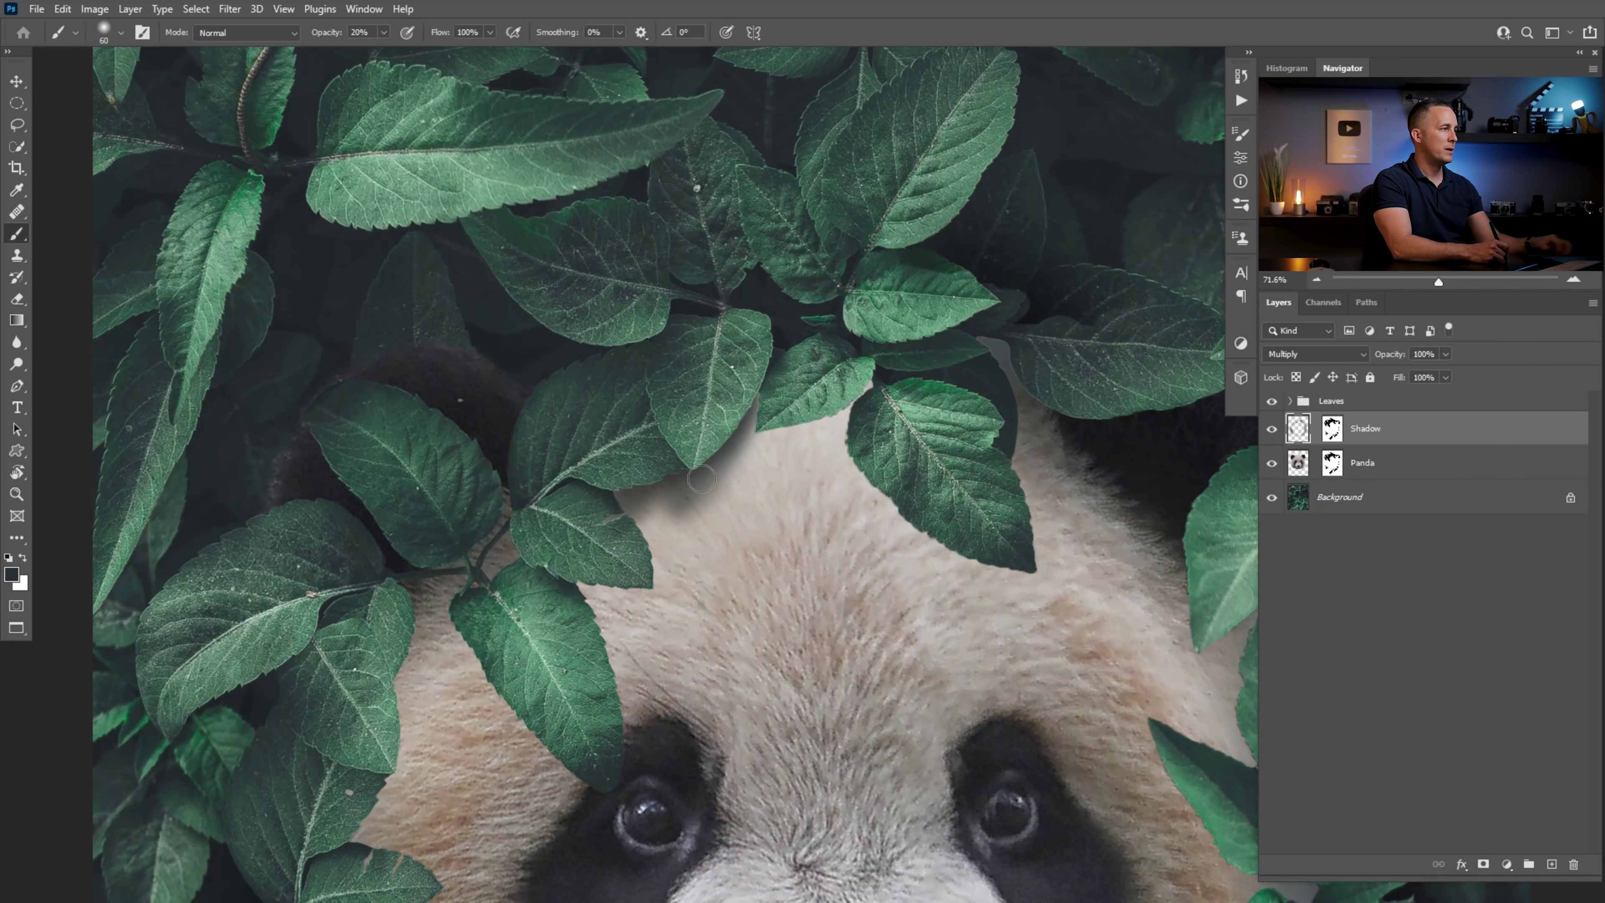
pyautogui.moveTo(755, 497)
pyautogui.mouseDown()
pyautogui.moveTo(871, 448)
pyautogui.moveTo(799, 488)
pyautogui.moveTo(799, 472)
pyautogui.moveTo(863, 453)
pyautogui.moveTo(774, 475)
pyautogui.moveTo(883, 434)
pyautogui.moveTo(780, 500)
pyautogui.mouseUp()
# Extend the forehead shadow along the neighboring leaves and beneath the small leaf, using an 80 to 90 px brush
pyautogui.press(']')
pyautogui.press(']')
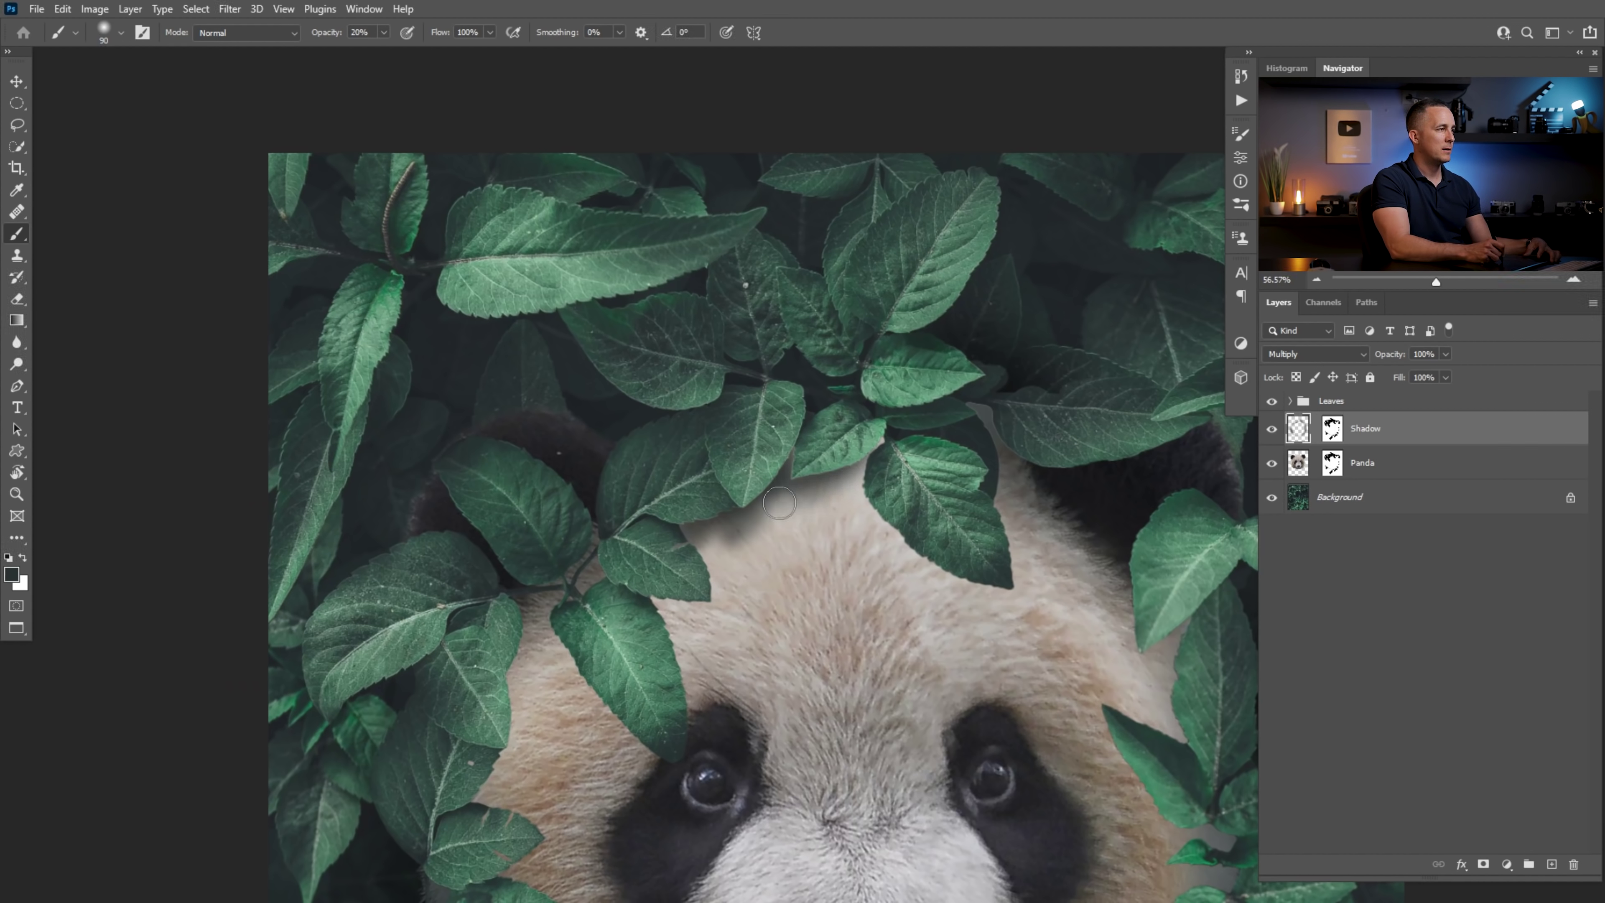
pyautogui.moveTo(871, 466); pyautogui.dragTo(789, 482)
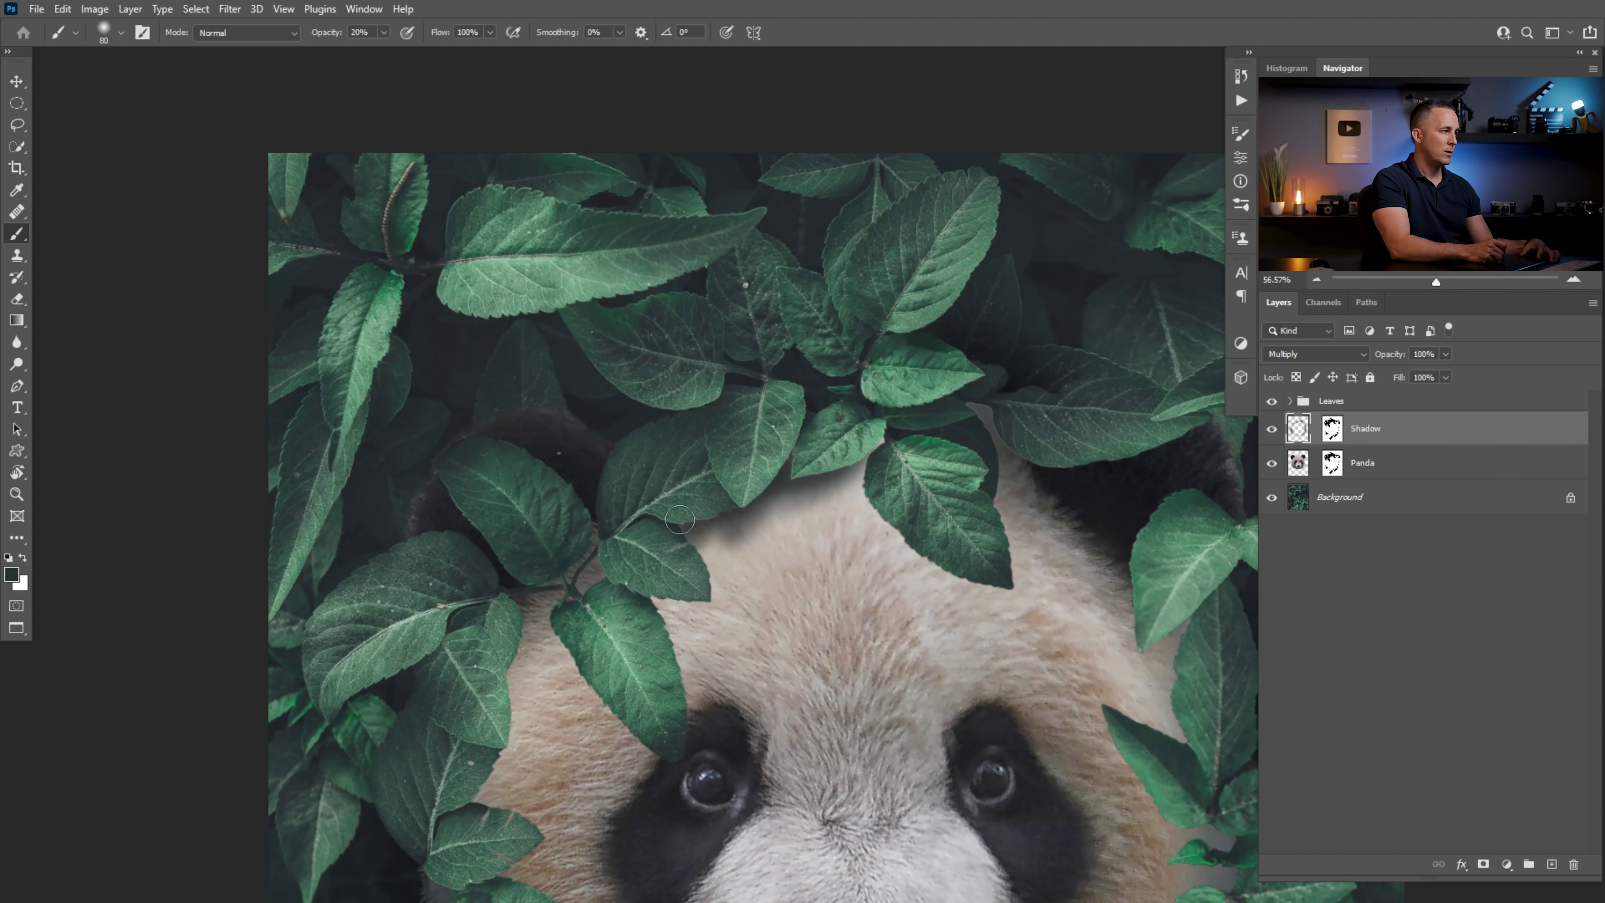
pyautogui.moveTo(696, 612)
pyautogui.mouseDown()
pyautogui.moveTo(657, 551)
pyautogui.moveTo(670, 455)
pyautogui.moveTo(688, 478)
pyautogui.moveTo(655, 462)
pyautogui.moveTo(707, 460)
pyautogui.moveTo(635, 448)
pyautogui.moveTo(728, 471)
pyautogui.moveTo(644, 456)
pyautogui.moveTo(702, 495)
pyautogui.moveTo(670, 458)
pyautogui.moveTo(686, 464)
pyautogui.moveTo(666, 454)
pyautogui.moveTo(713, 511)
pyautogui.mouseUp()
# Brush shadows around the leaf hanging over the panda's eye and under the leaf cluster on the opposite cheek, with 60 to 100 px brushes
pyautogui.press(']')
pyautogui.press(']')
pyautogui.press(']')
pyautogui.press(']')
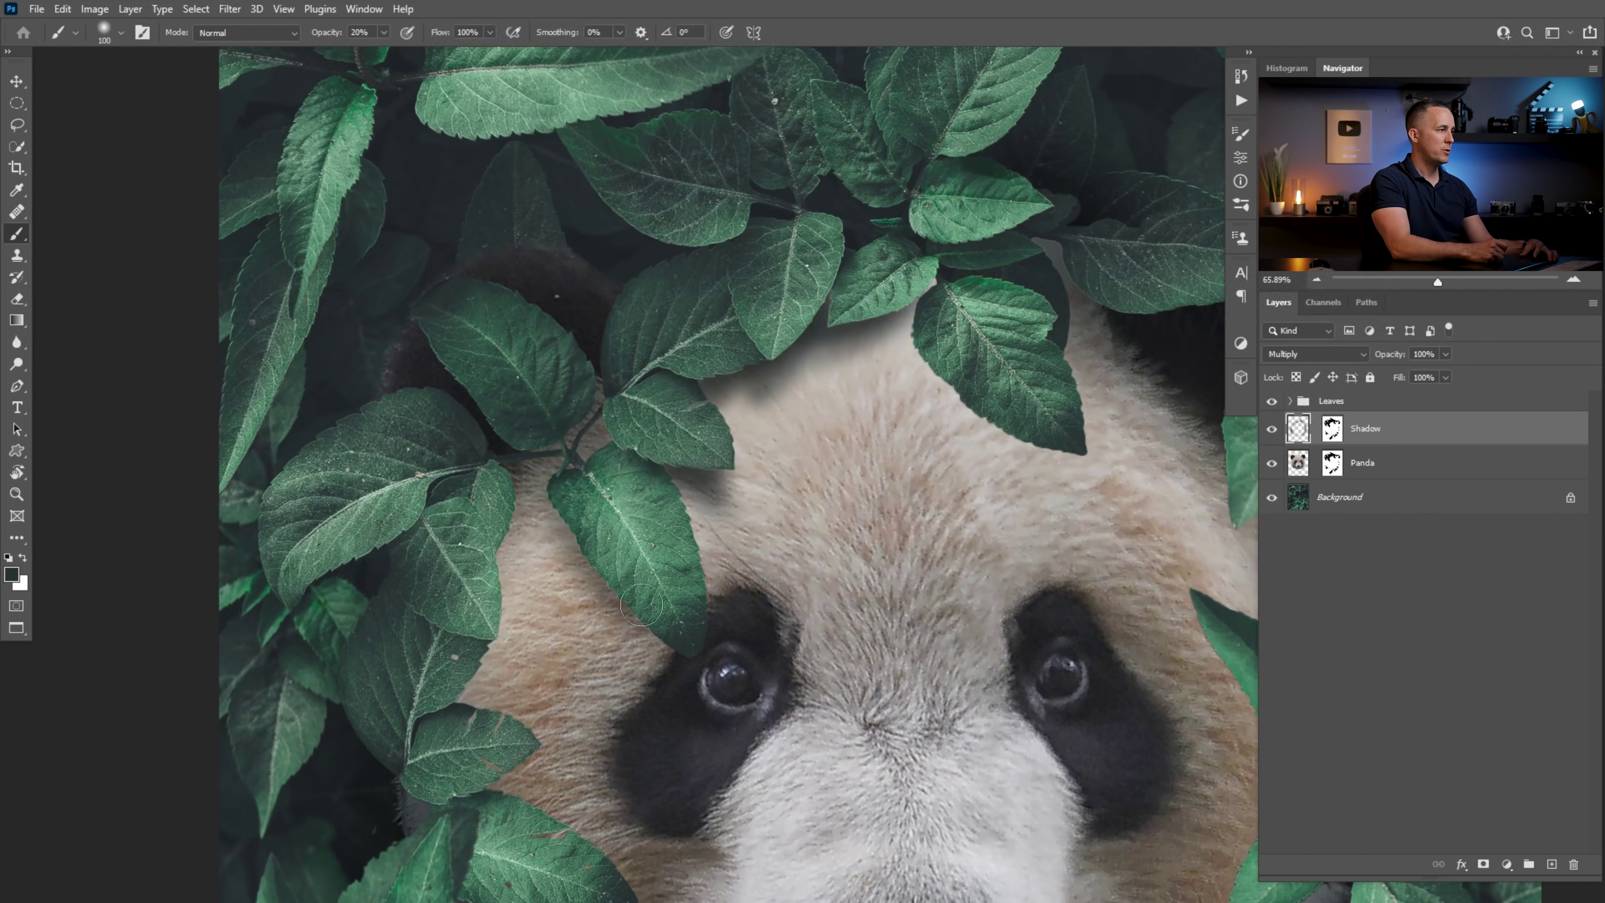
pyautogui.moveTo(640, 605); pyautogui.dragTo(651, 623)
pyautogui.moveTo(570, 511)
pyautogui.mouseDown()
pyautogui.moveTo(654, 654)
pyautogui.moveTo(658, 699)
pyautogui.moveTo(643, 635)
pyautogui.moveTo(675, 686)
pyautogui.mouseUp()
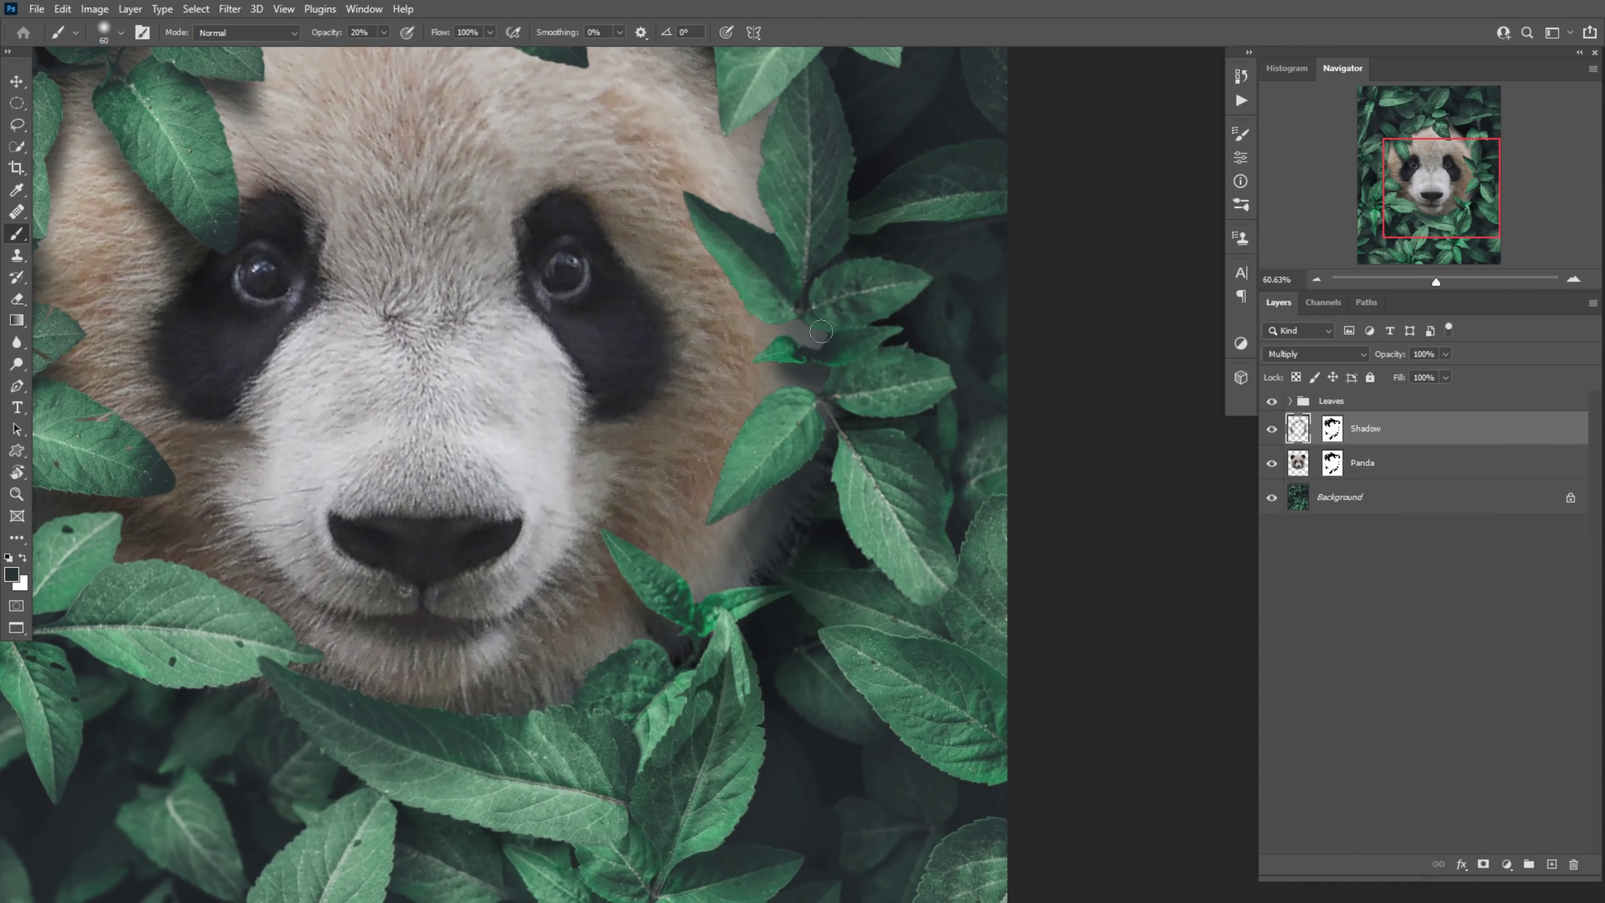
pyautogui.moveTo(820, 332)
pyautogui.mouseDown()
pyautogui.moveTo(756, 307)
pyautogui.moveTo(718, 257)
pyautogui.moveTo(777, 379)
pyautogui.mouseUp()
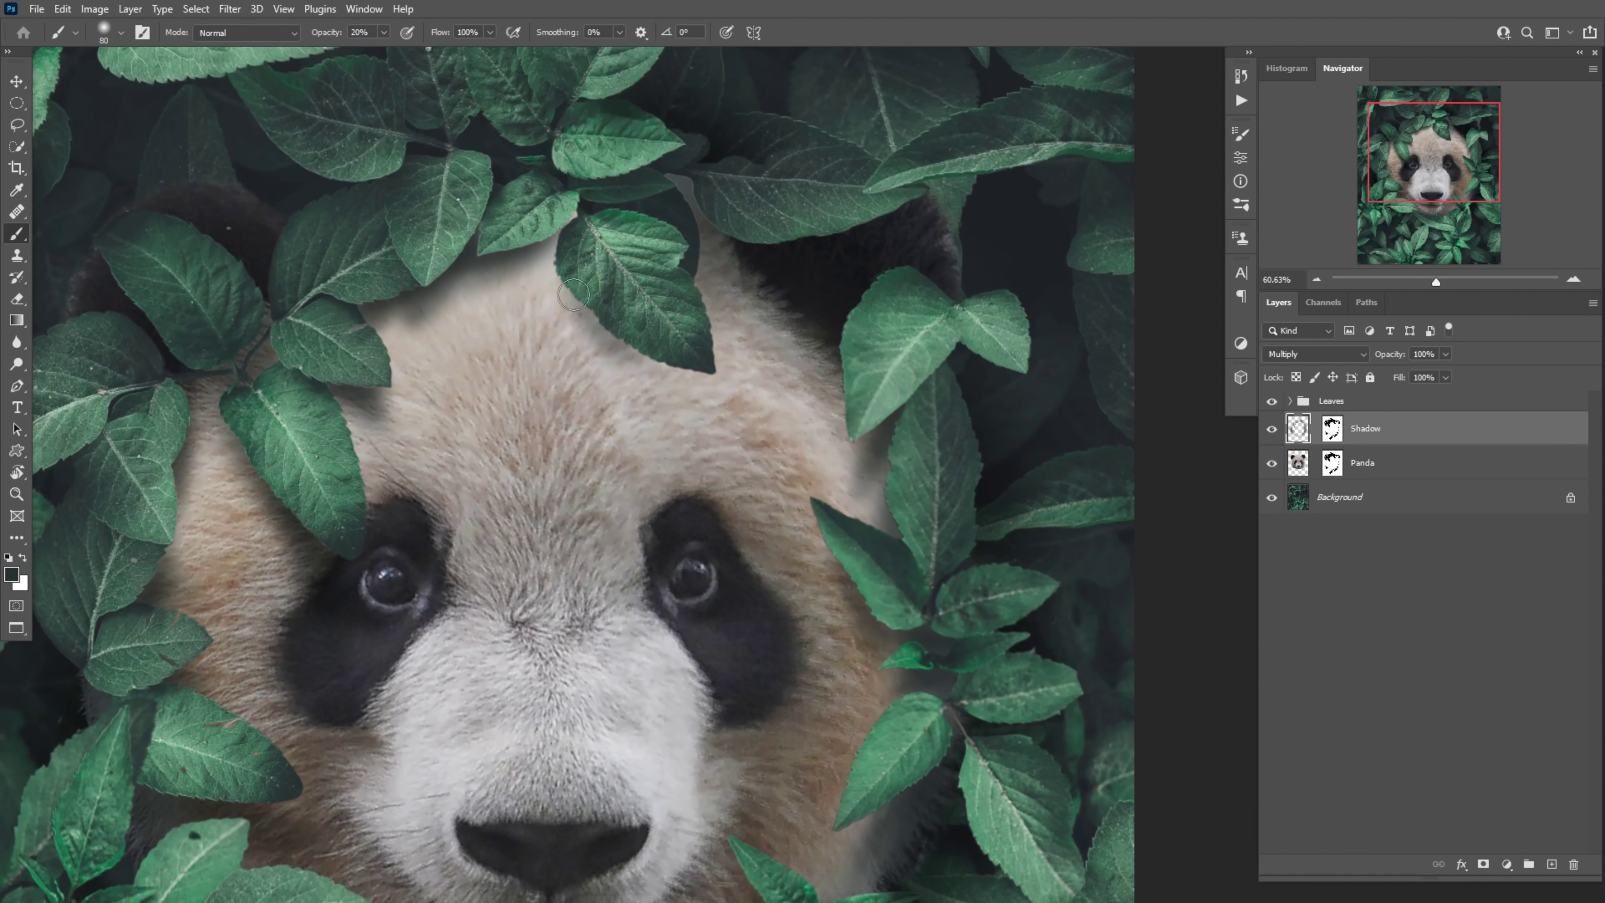
pyautogui.moveTo(638, 379)
pyautogui.mouseDown()
pyautogui.moveTo(569, 265)
pyautogui.moveTo(670, 316)
pyautogui.moveTo(639, 392)
pyautogui.mouseUp()
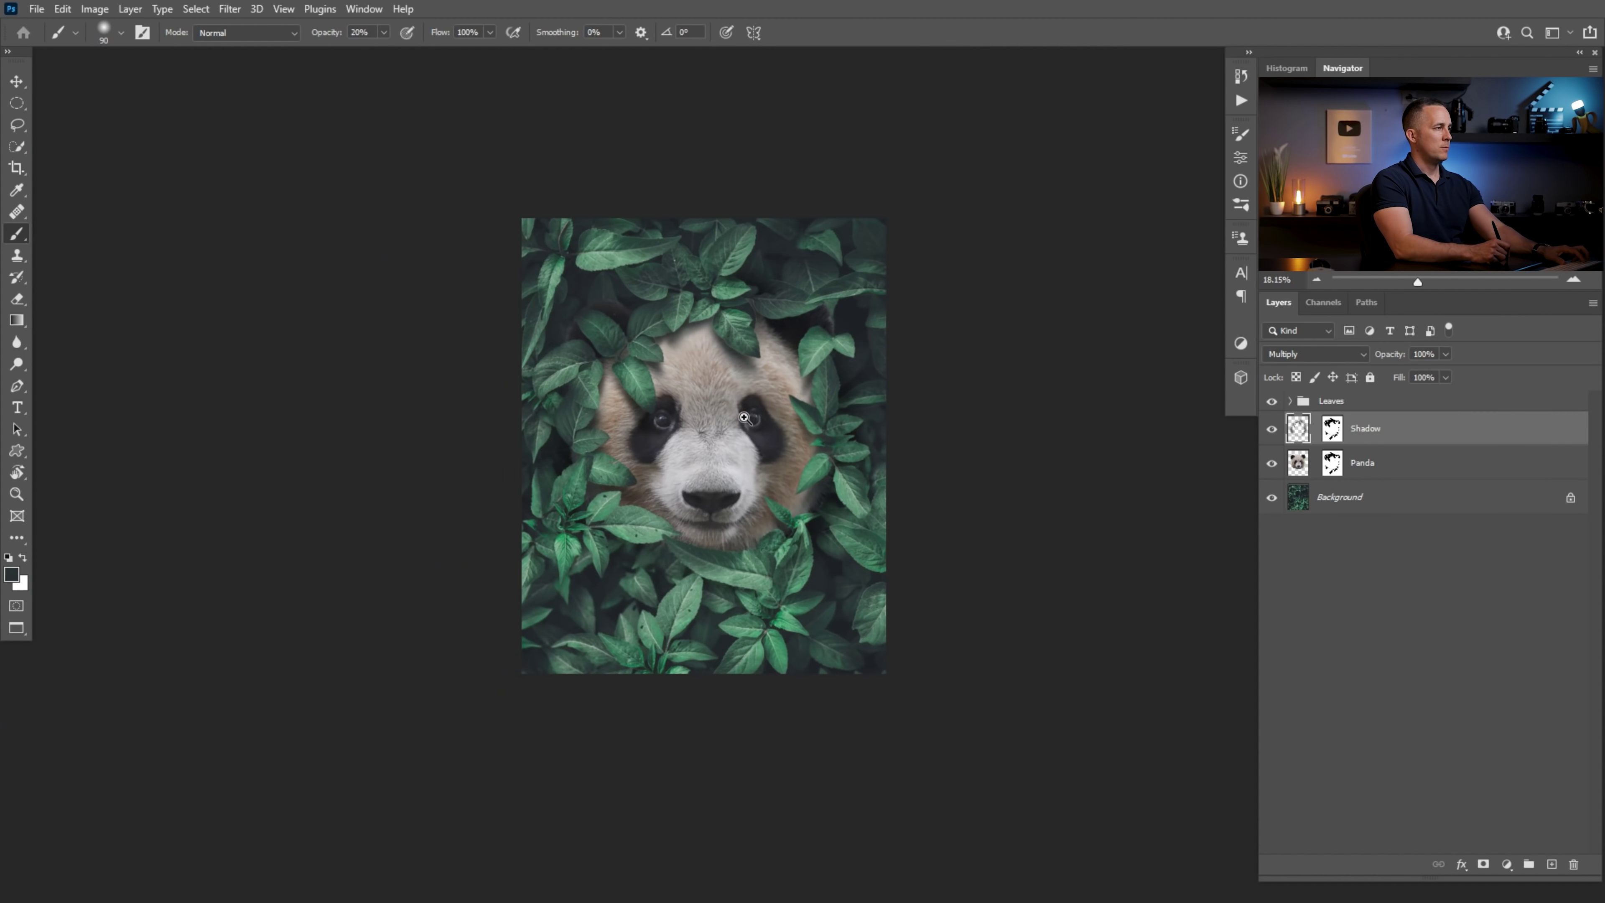
# Toggle the Shadow layer's visibility to compare the composite with and without shadows
pyautogui.scroll(3, 744, 417)
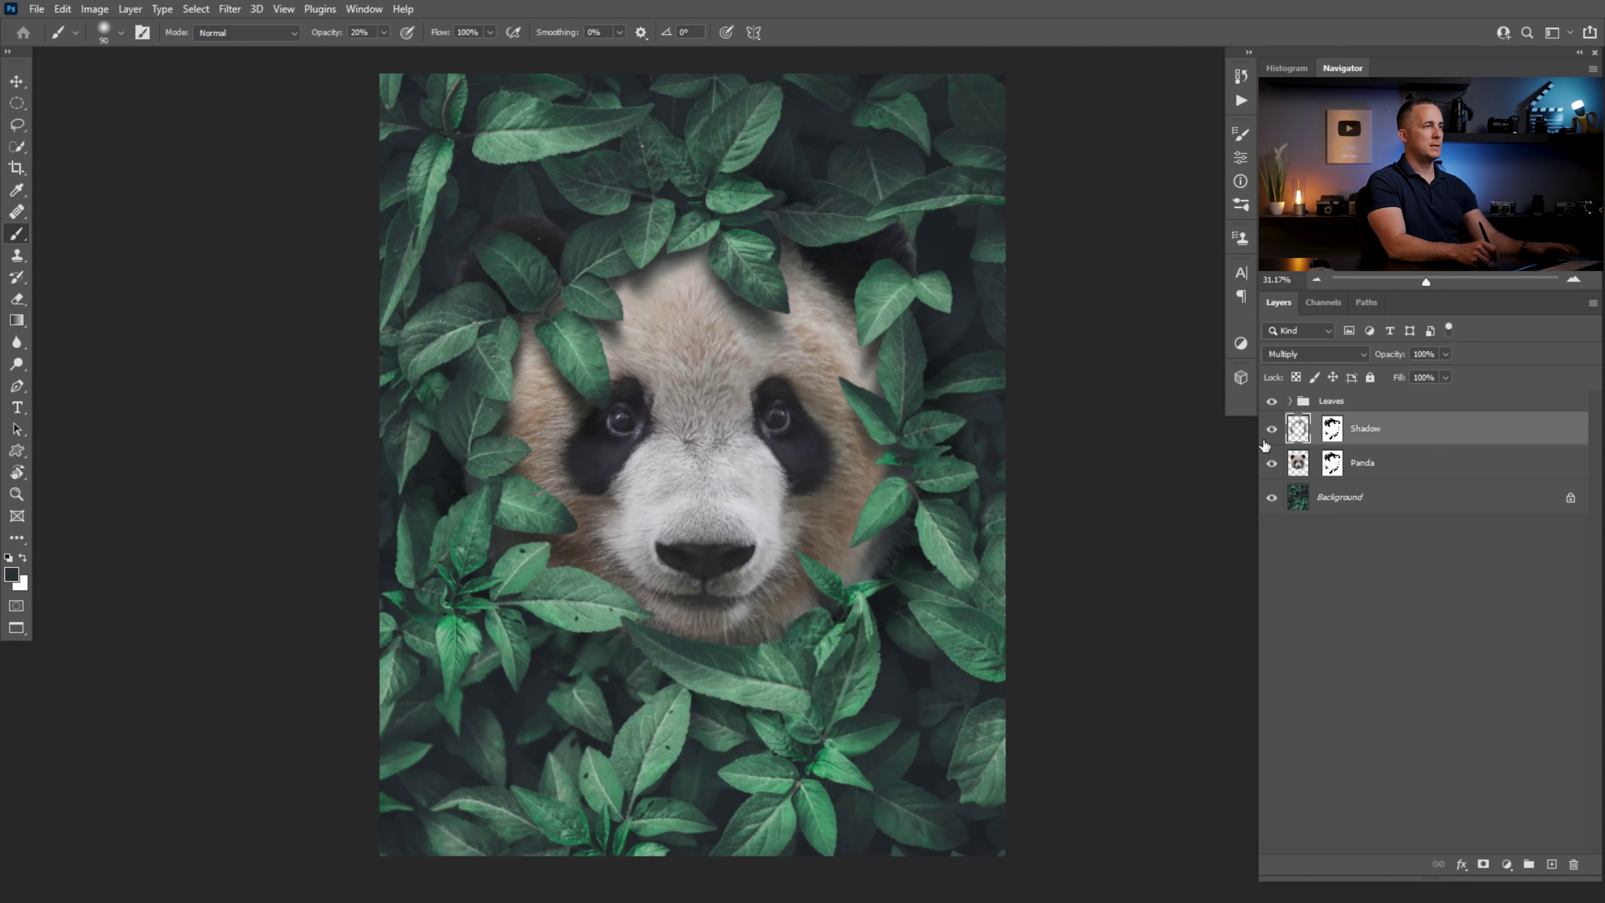
pyautogui.click(1272, 430)
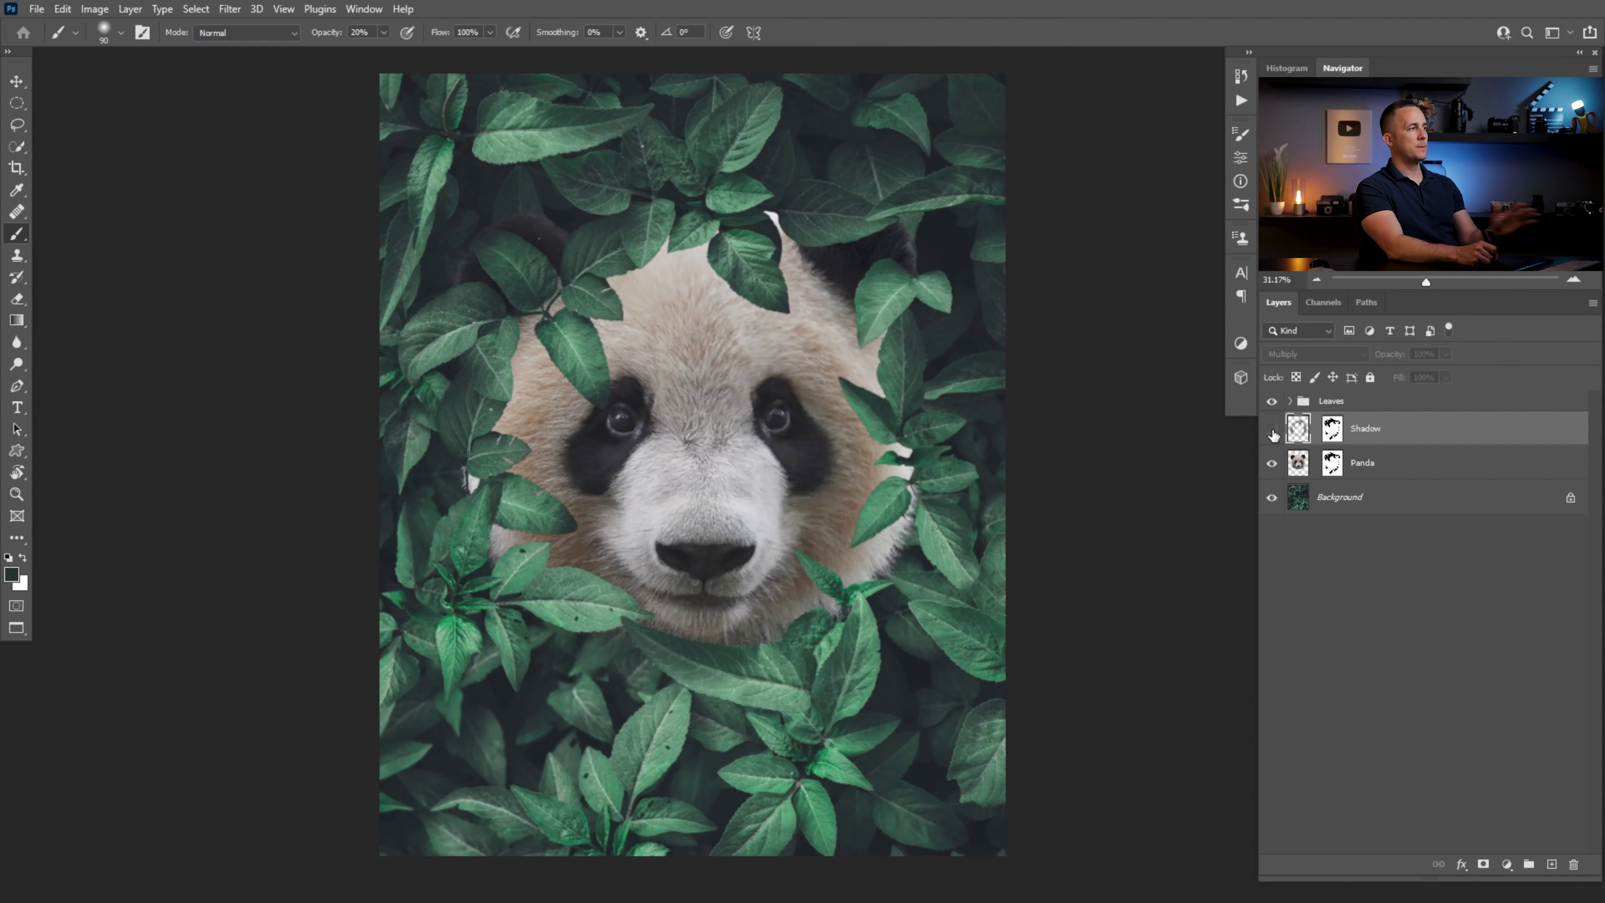
pyautogui.click(1272, 430)
pyautogui.click(1272, 430)
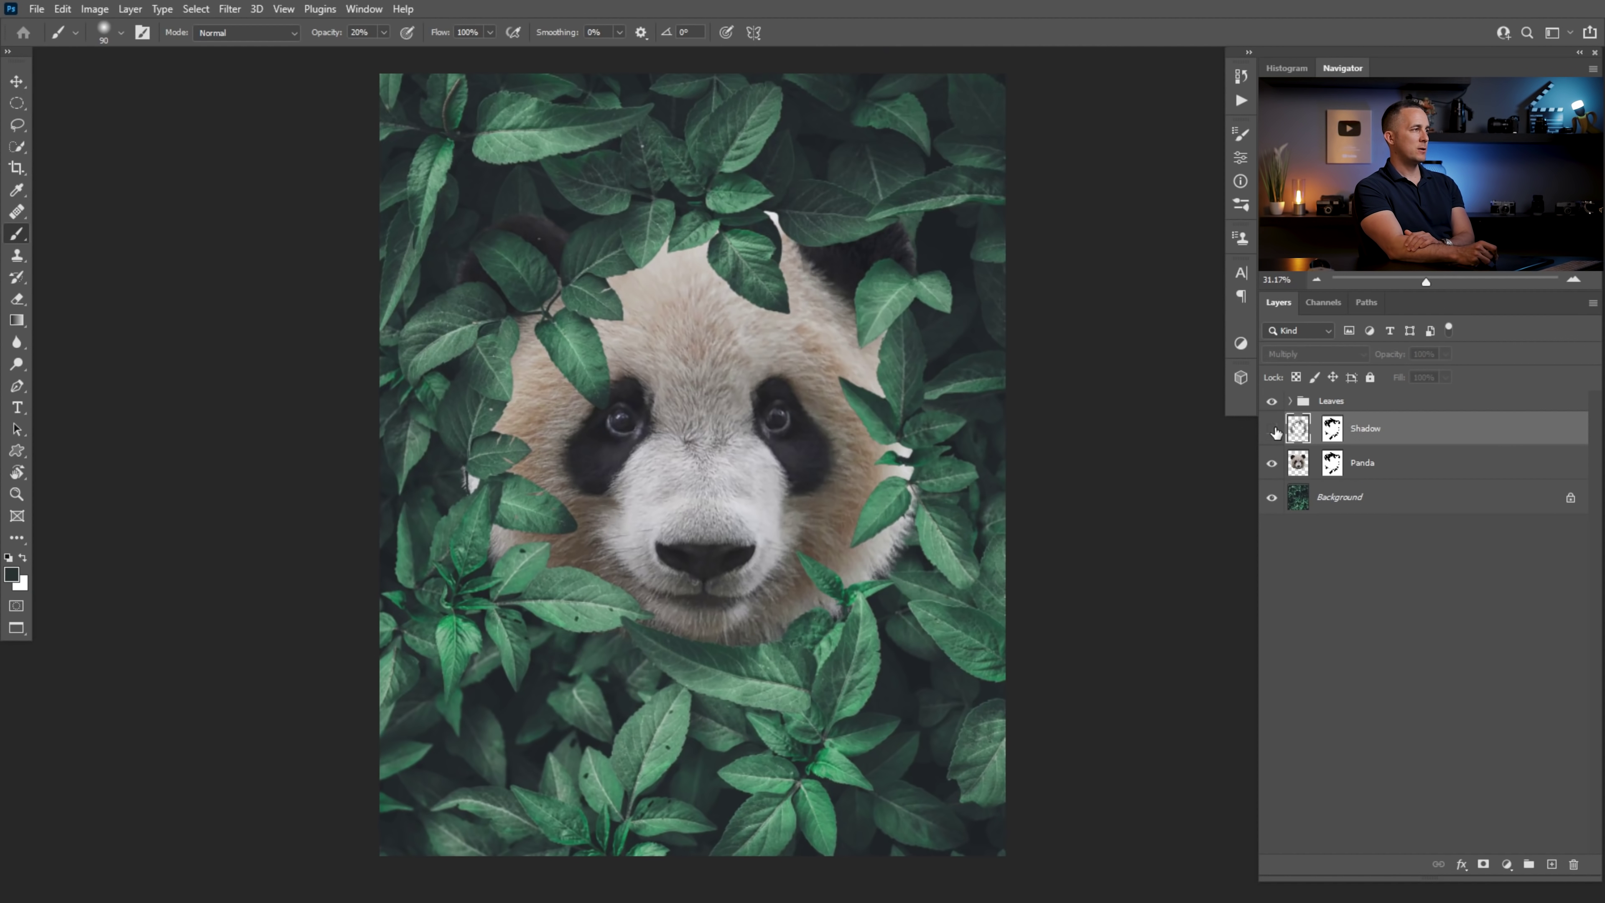
pyautogui.click(1272, 430)
pyautogui.click(1273, 430)
pyautogui.click(1273, 431)
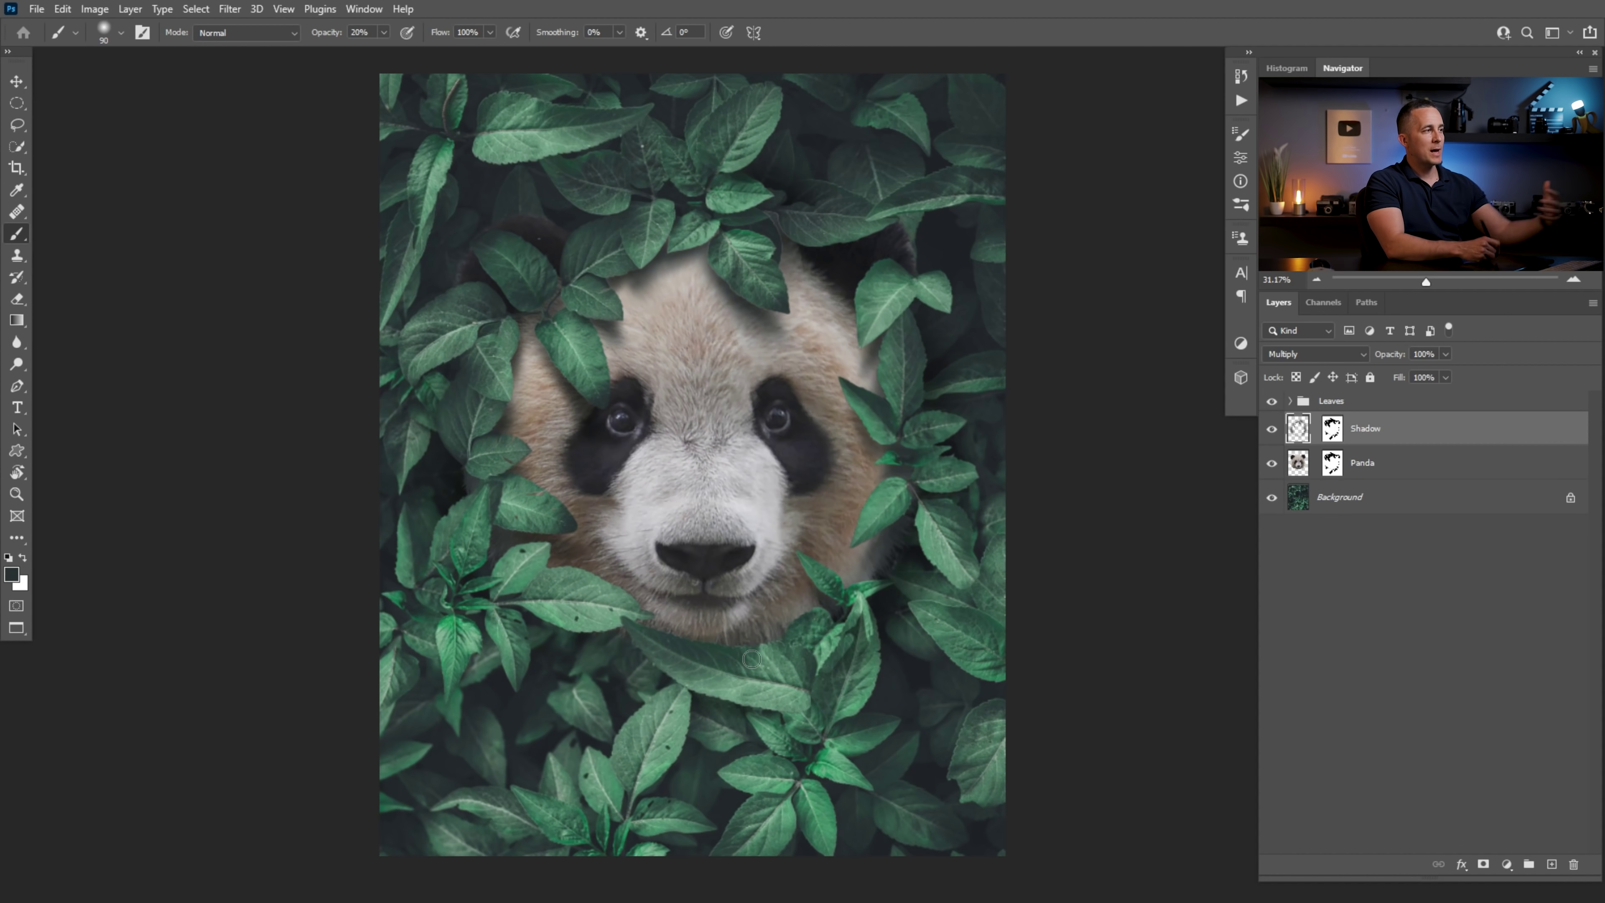
# Add a layer named Shadow 02 directly above the Shadow layer and set its blend mode to Multiply
pyautogui.click(1551, 864)
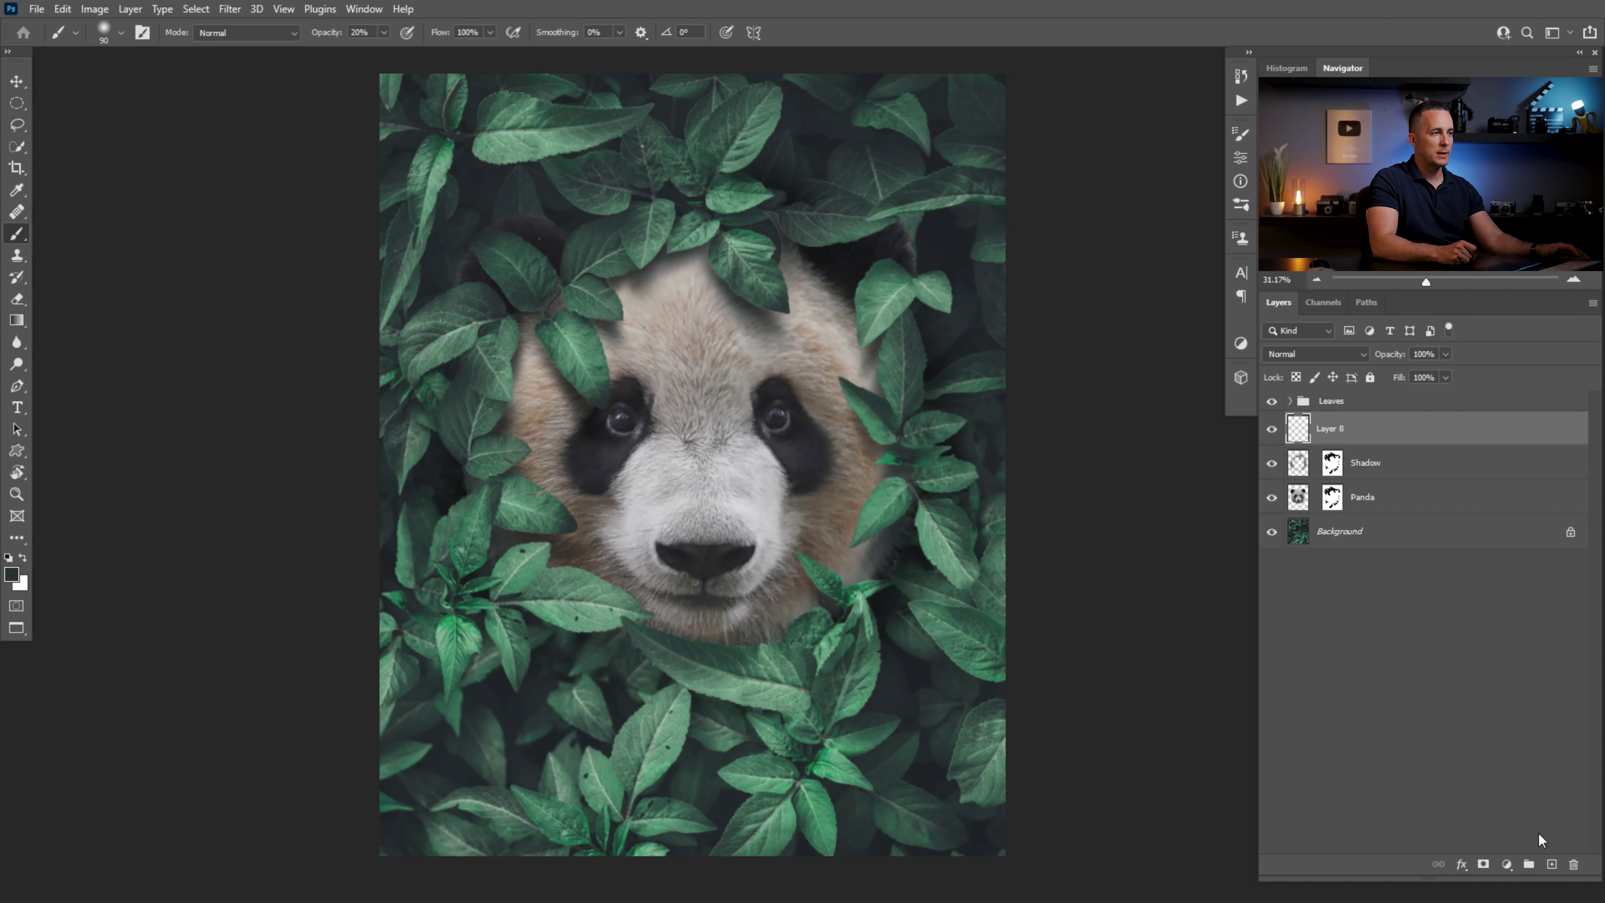
pyautogui.doubleClick(1333, 431)
pyautogui.write('Shadow 02')
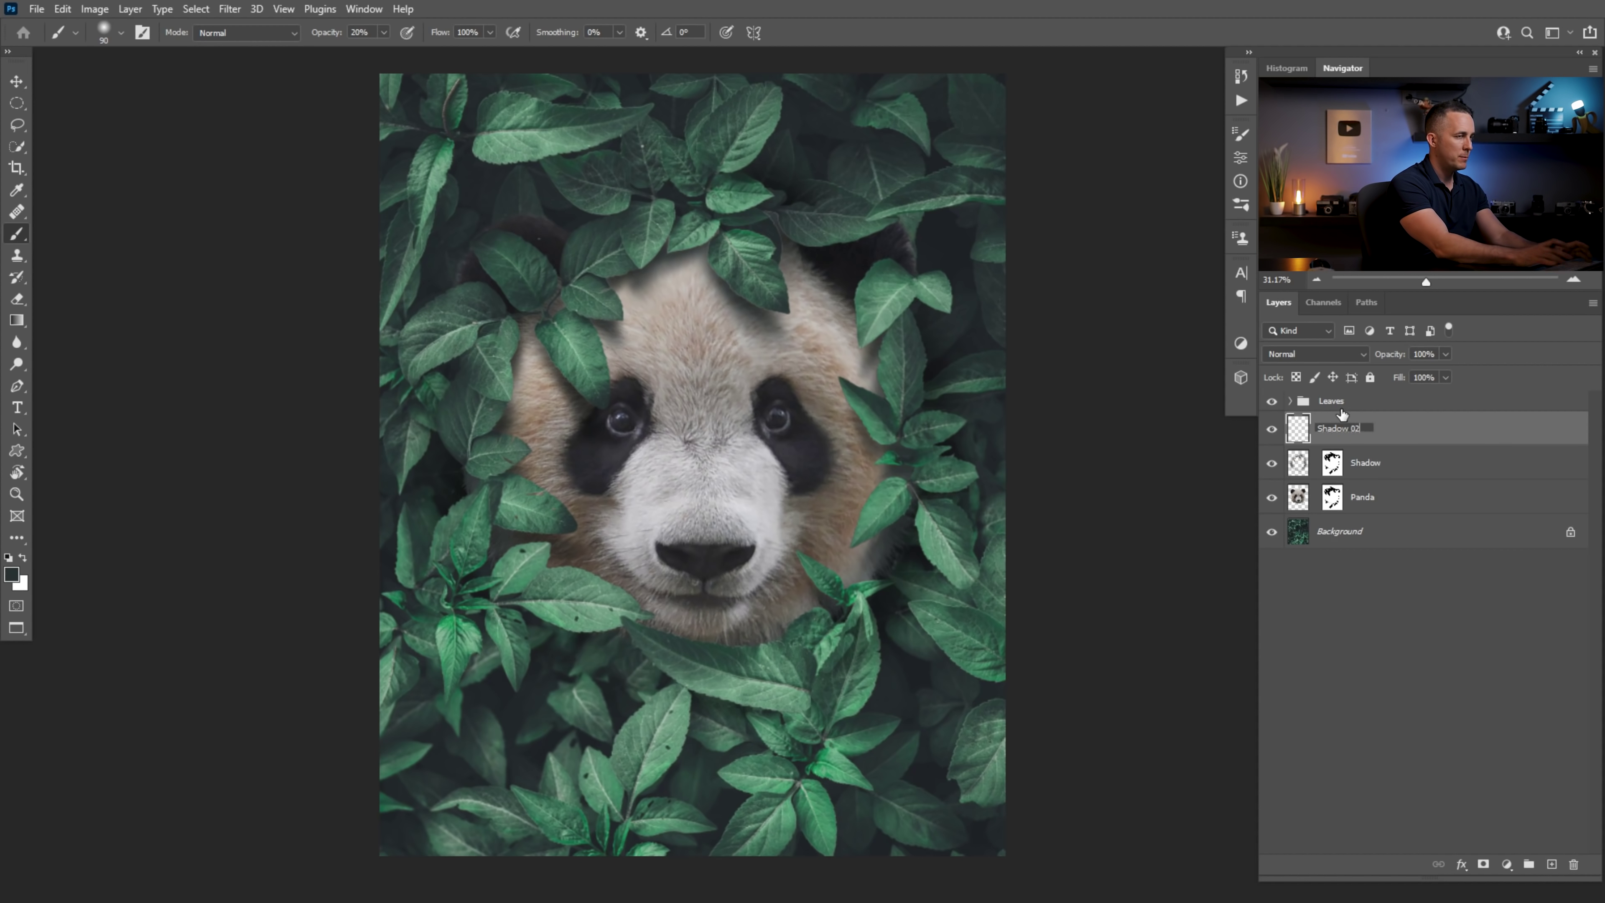
pyautogui.press('Return')
pyautogui.click(1315, 354)
pyautogui.click(1291, 421)
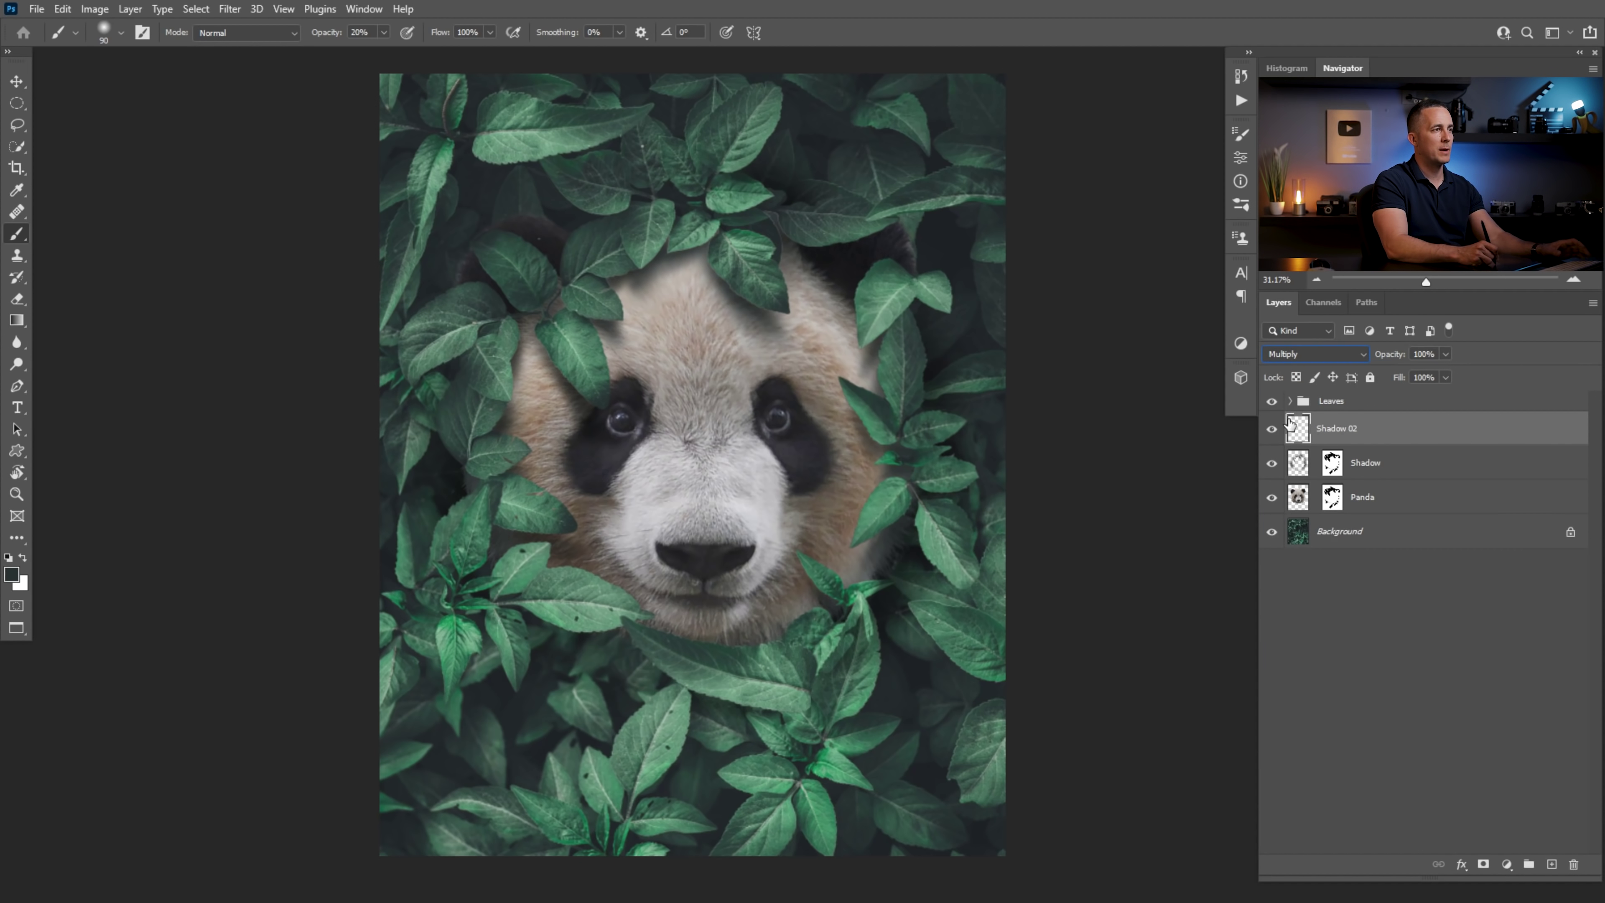
# Paint broad soft shadows on Shadow 02 over the cheek edge and nearby leaves, enlarging the brush to 400 px
pyautogui.scroll(3, 852, 632)
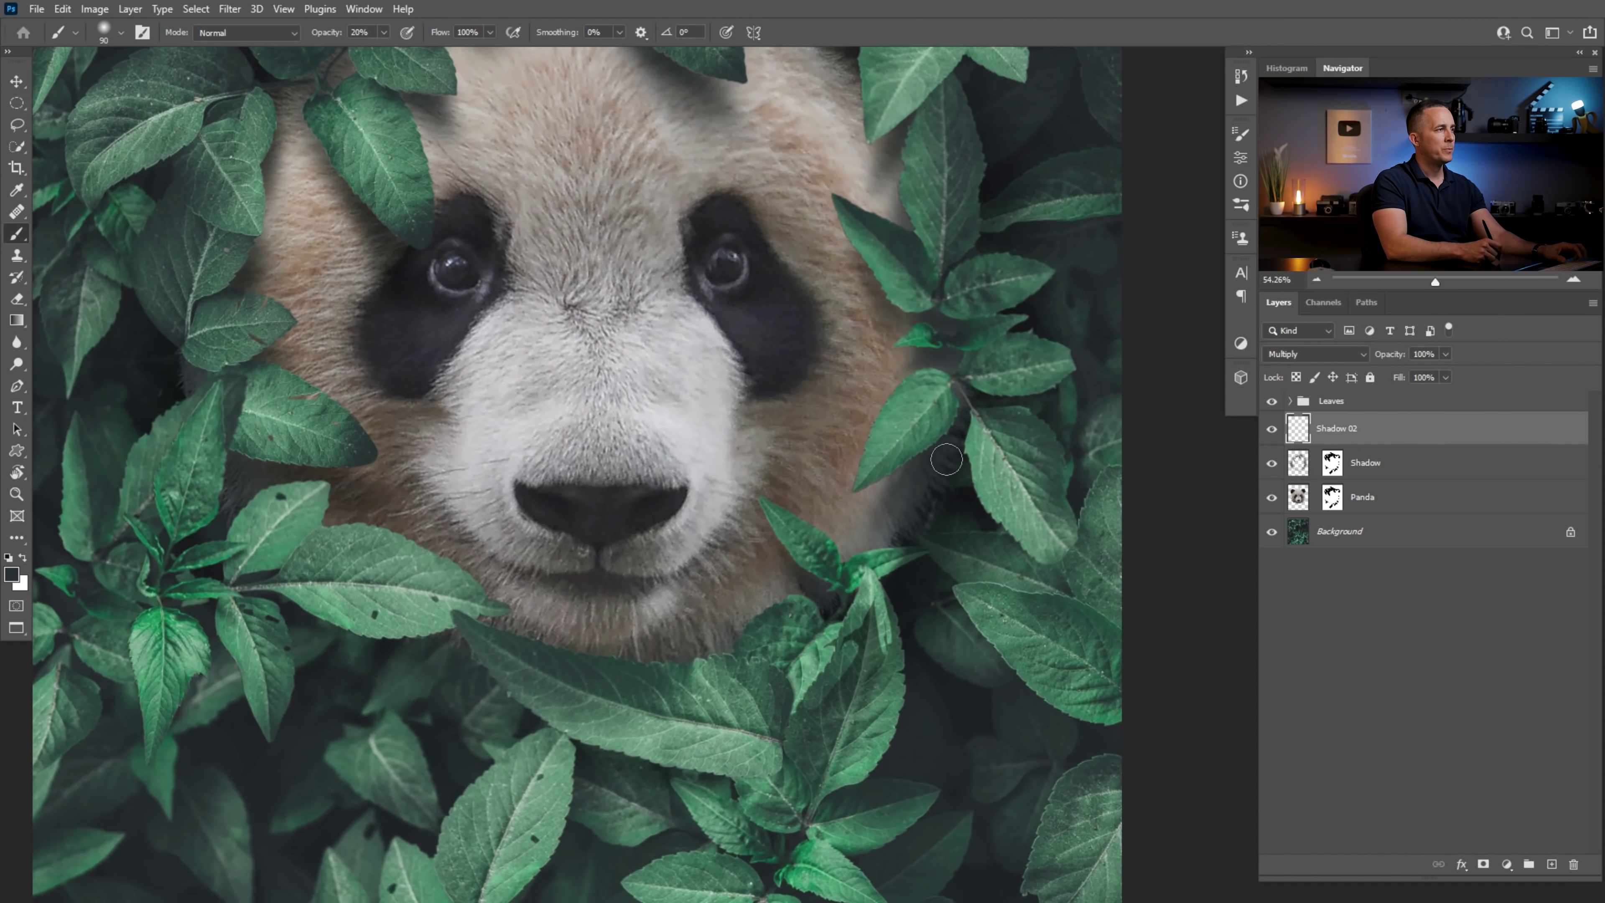
pyautogui.scroll(-3, 946, 460)
pyautogui.press(']')
pyautogui.press(']')
pyautogui.moveTo(935, 486)
pyautogui.mouseDown()
pyautogui.moveTo(856, 574)
pyautogui.moveTo(973, 473)
pyautogui.moveTo(848, 596)
pyautogui.moveTo(943, 509)
pyautogui.moveTo(903, 525)
pyautogui.mouseUp()
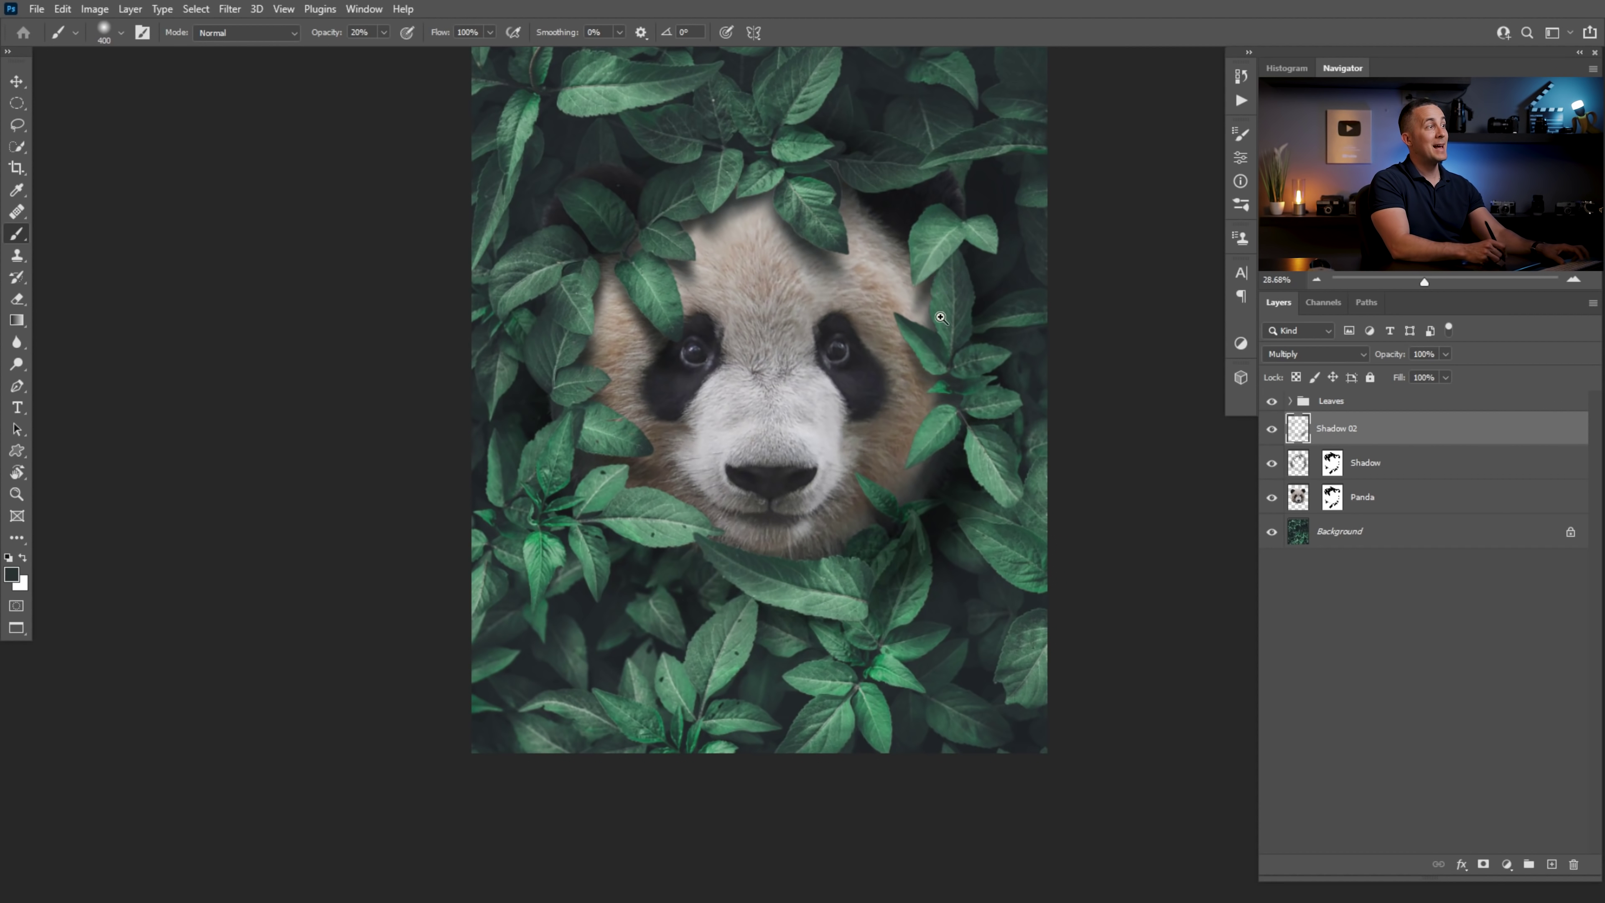
pyautogui.keyDown('ctrl'); pyautogui.click(1010, 318); pyautogui.keyUp('ctrl')
pyautogui.moveTo(1010, 318); pyautogui.dragTo(874, 419)
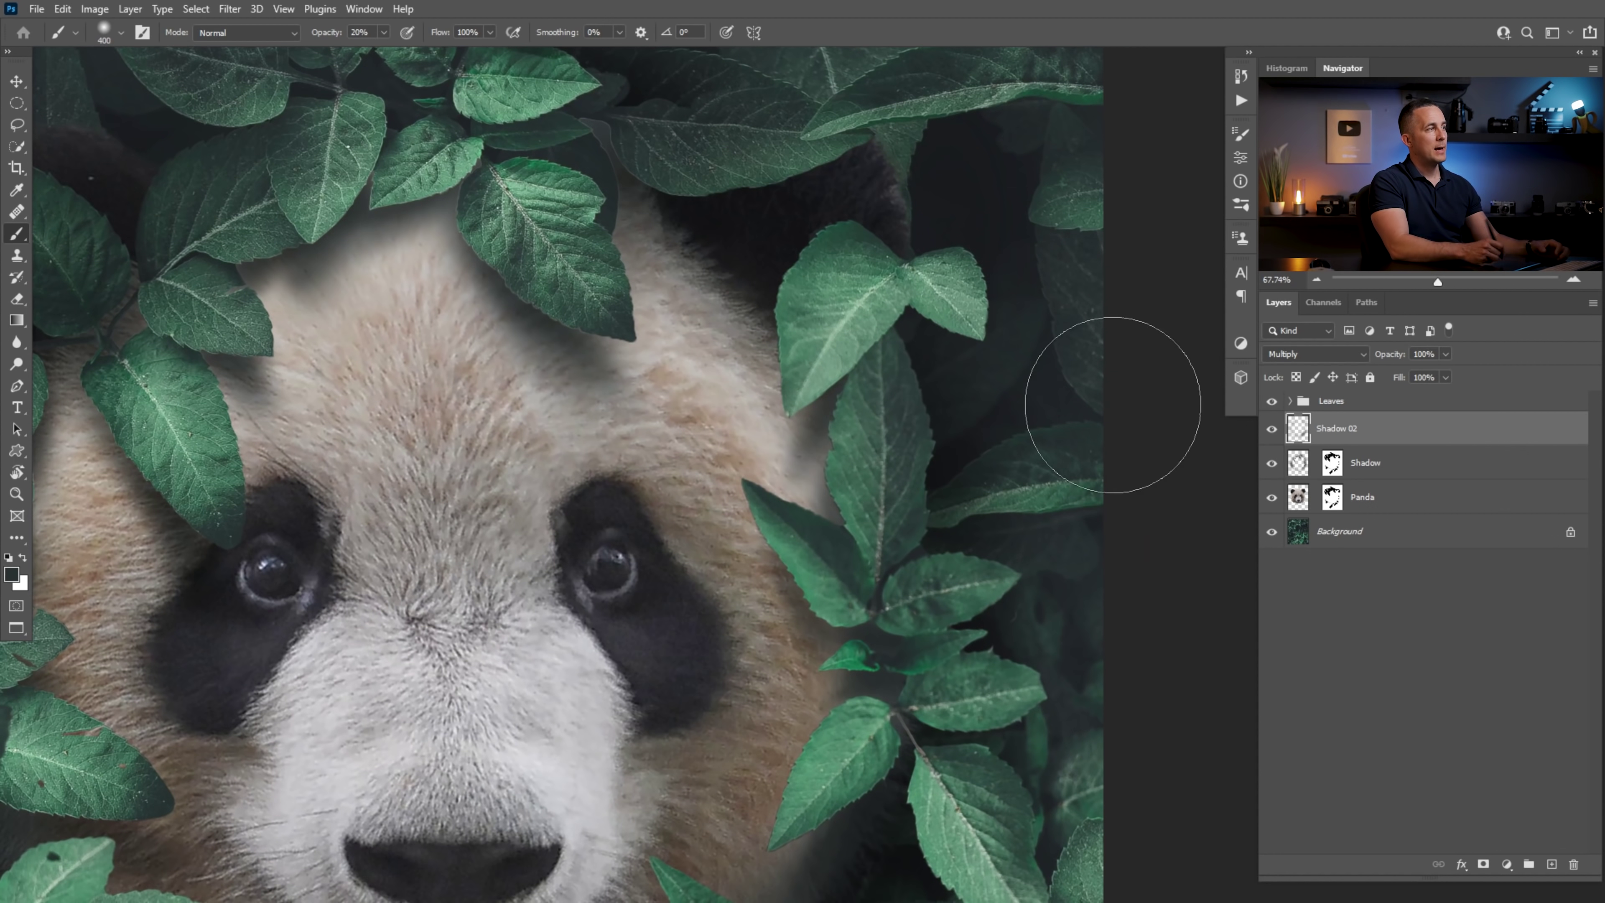
# Add a layer named Leaves shadow above the Leaves group and set its blend mode to Multiply
pyautogui.click(1341, 405)
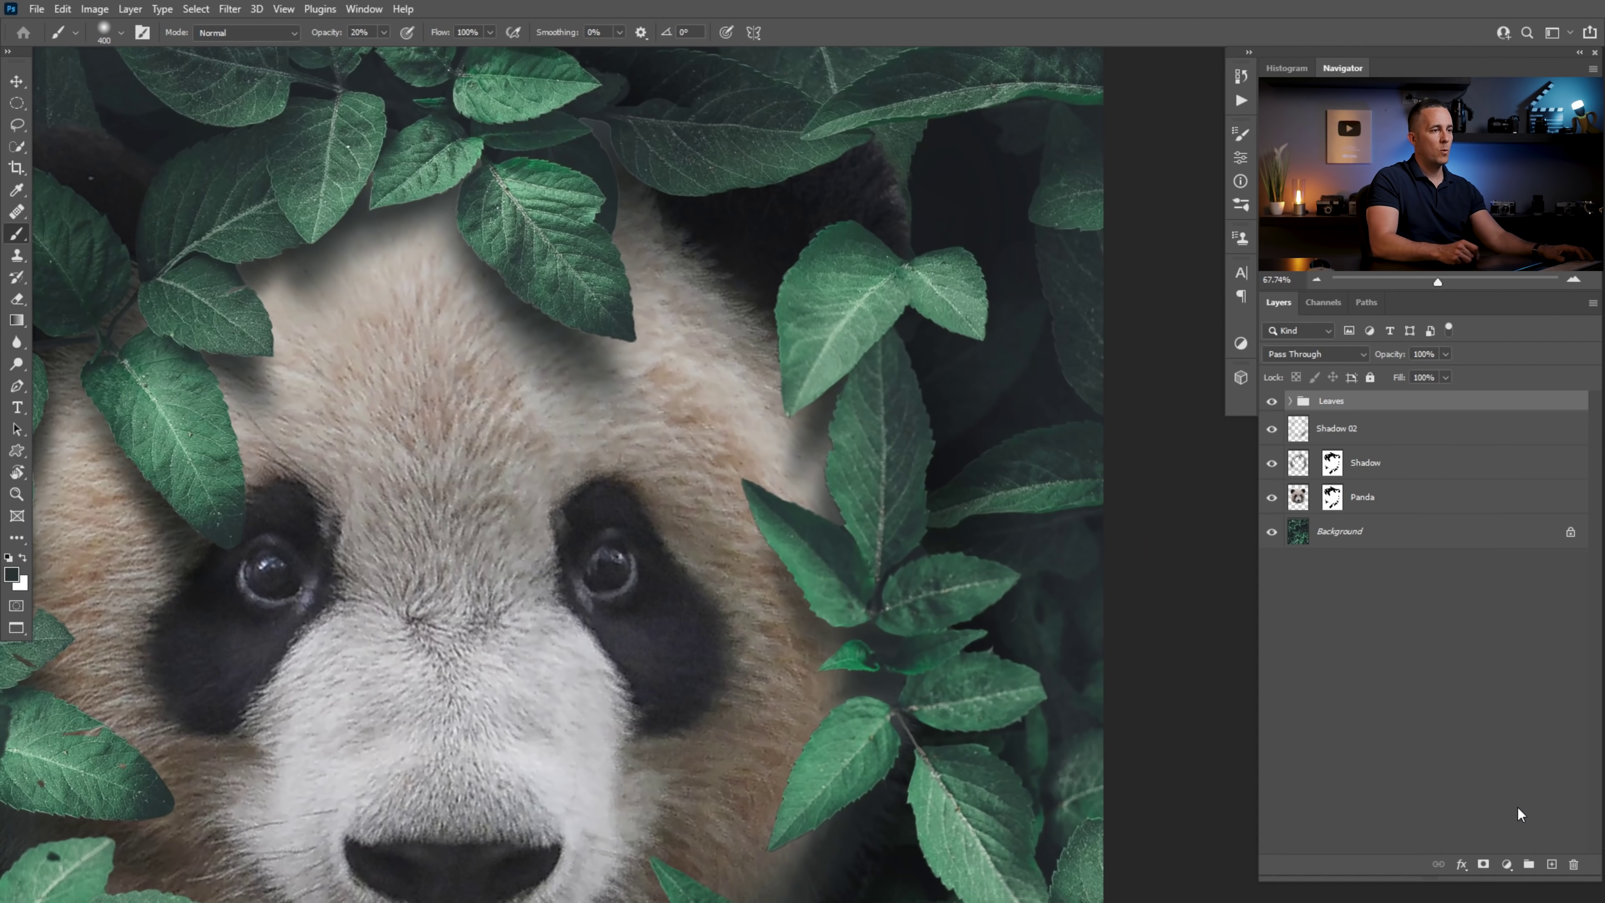
pyautogui.click(1553, 865)
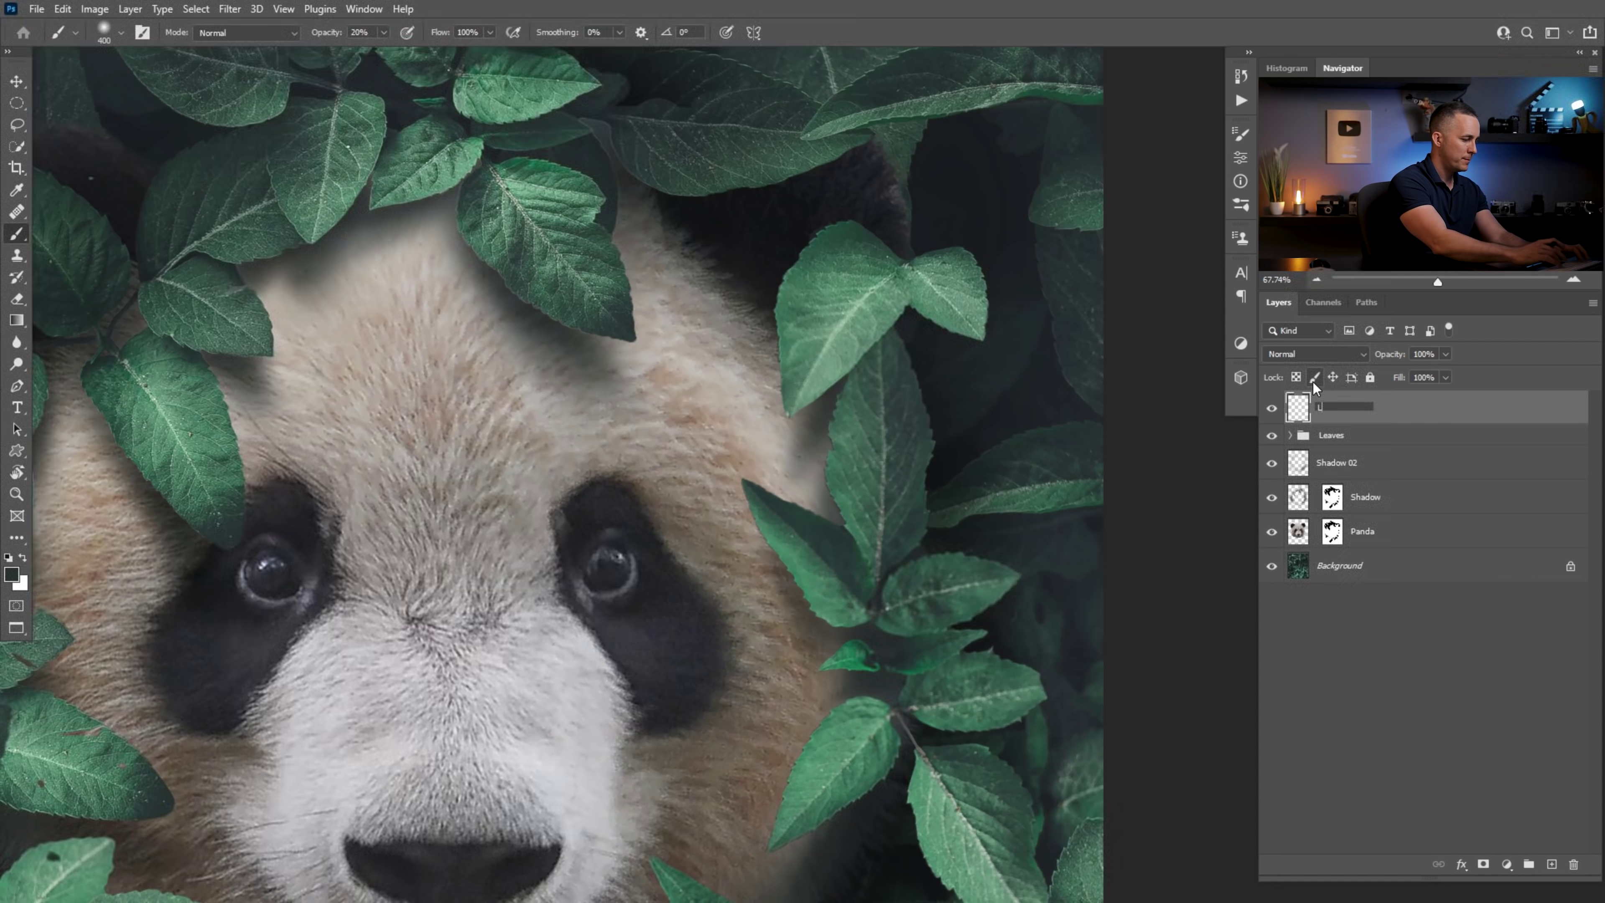
pyautogui.write('dow')
pyautogui.press('Return')
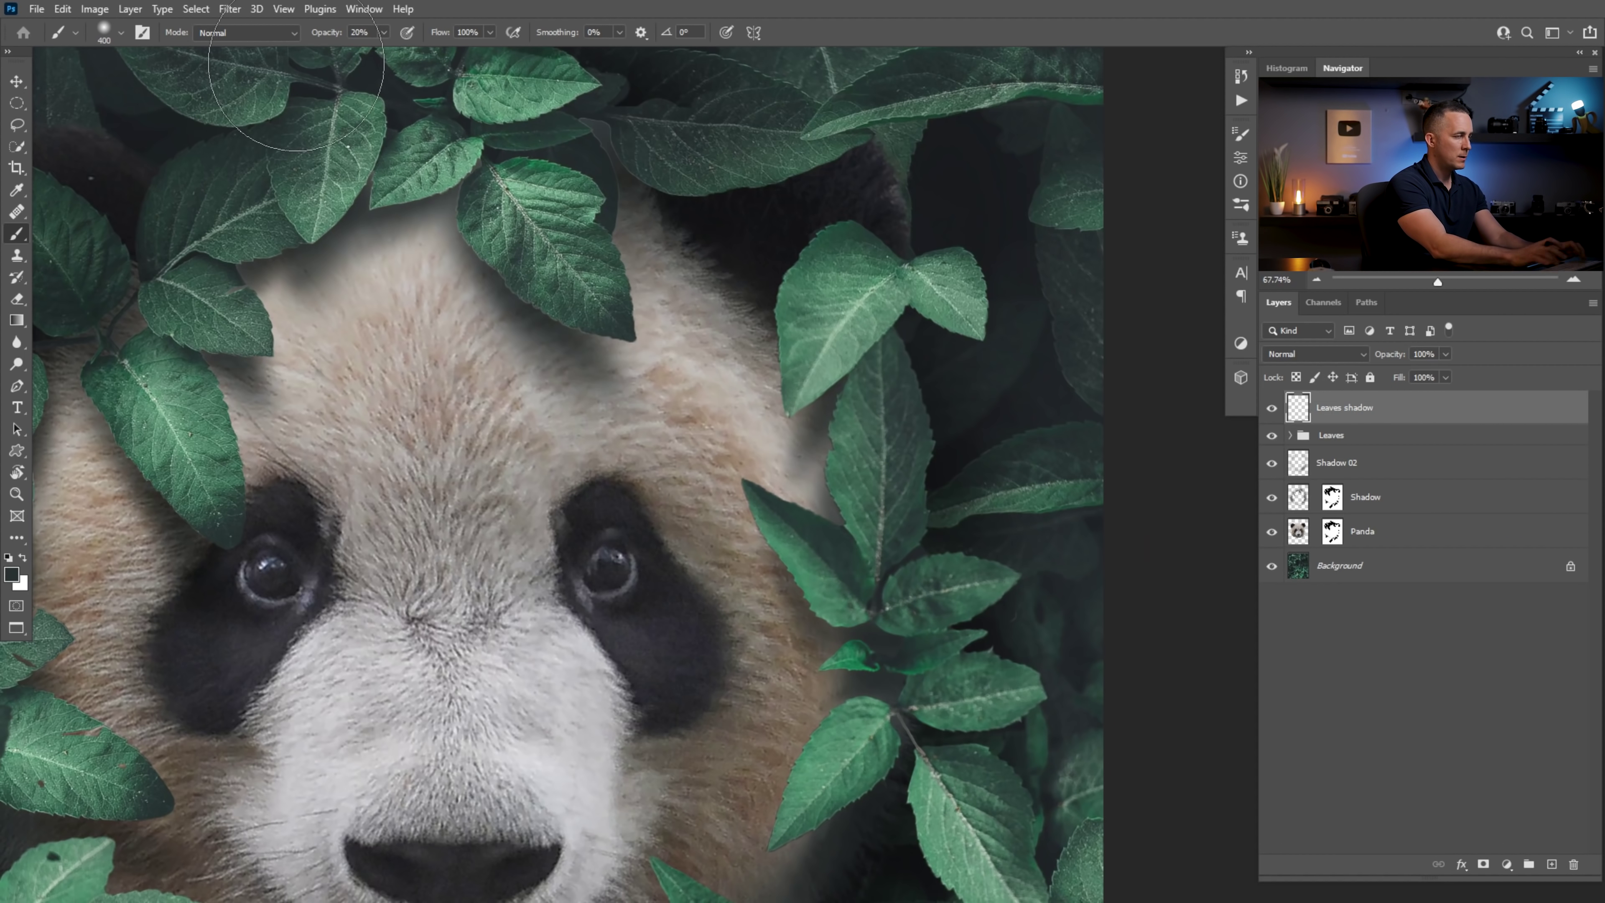
pyautogui.click(1340, 354)
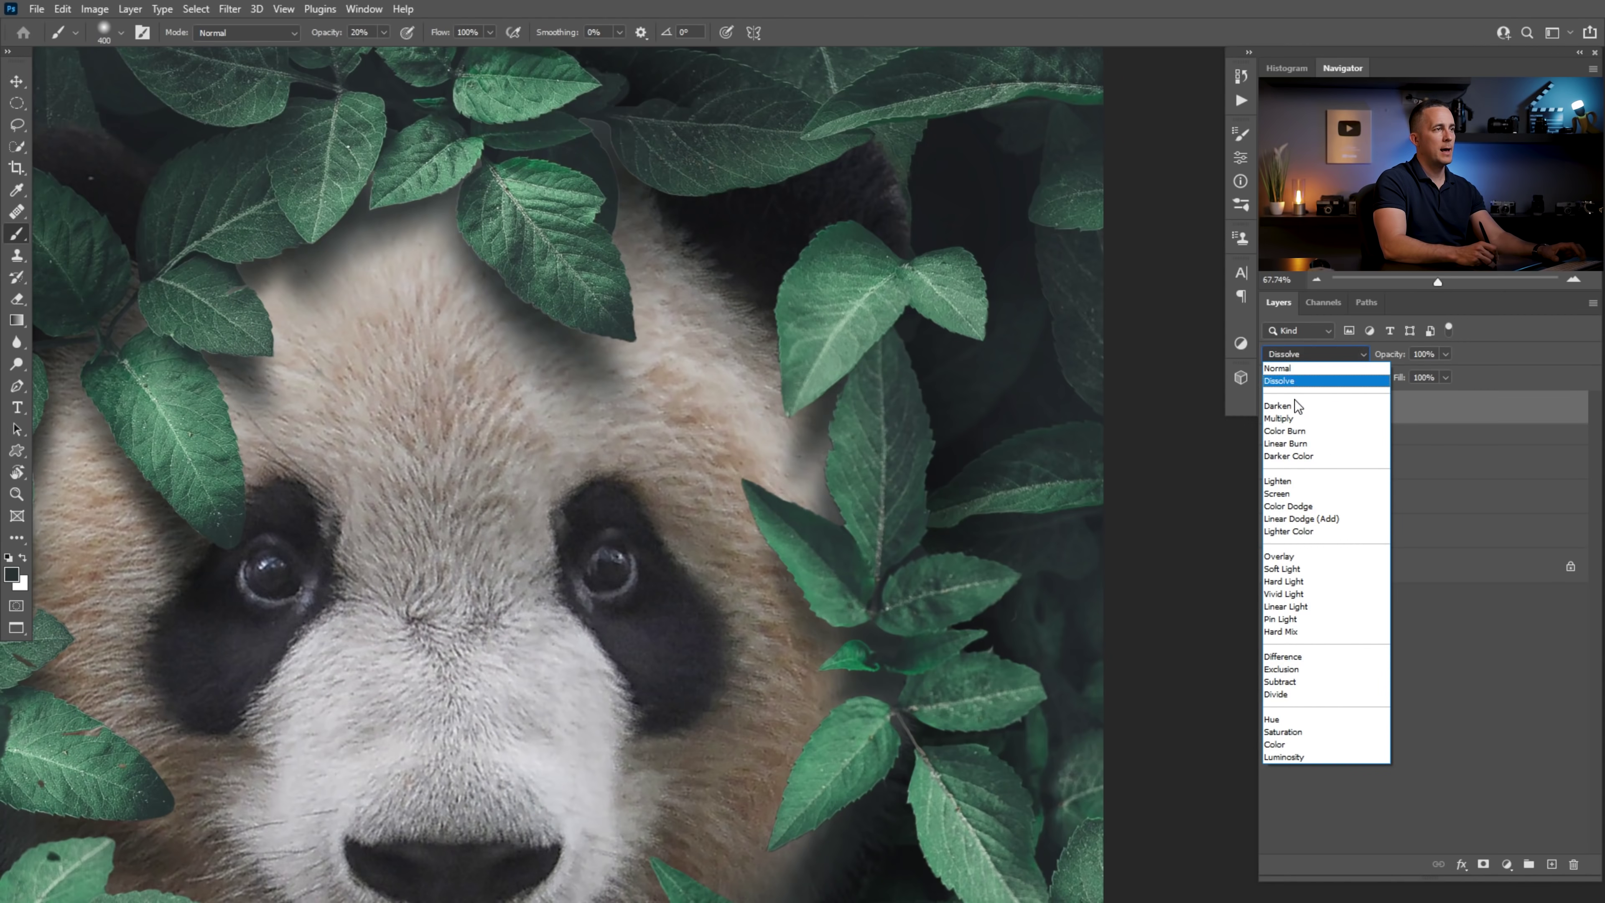
pyautogui.click(1289, 419)
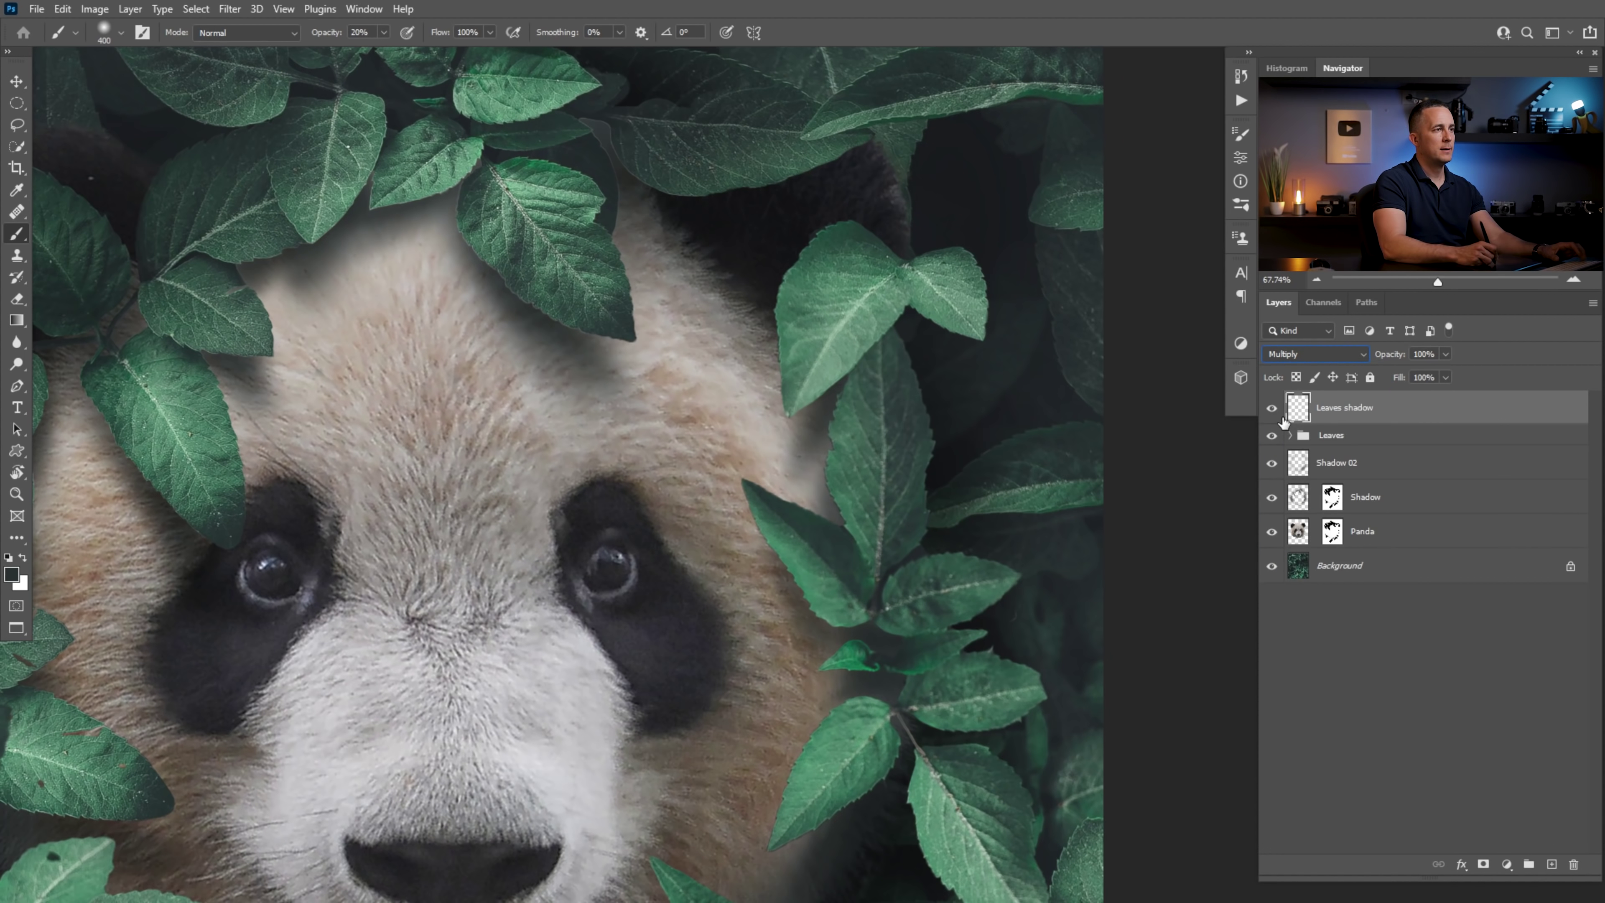
# Reduce the brush size to 80 px for shading the leaves
pyautogui.press('[')
pyautogui.press('[')
pyautogui.press('[')
pyautogui.press('[')
pyautogui.press('[')
pyautogui.press('[')
pyautogui.press('[')
pyautogui.press('[')
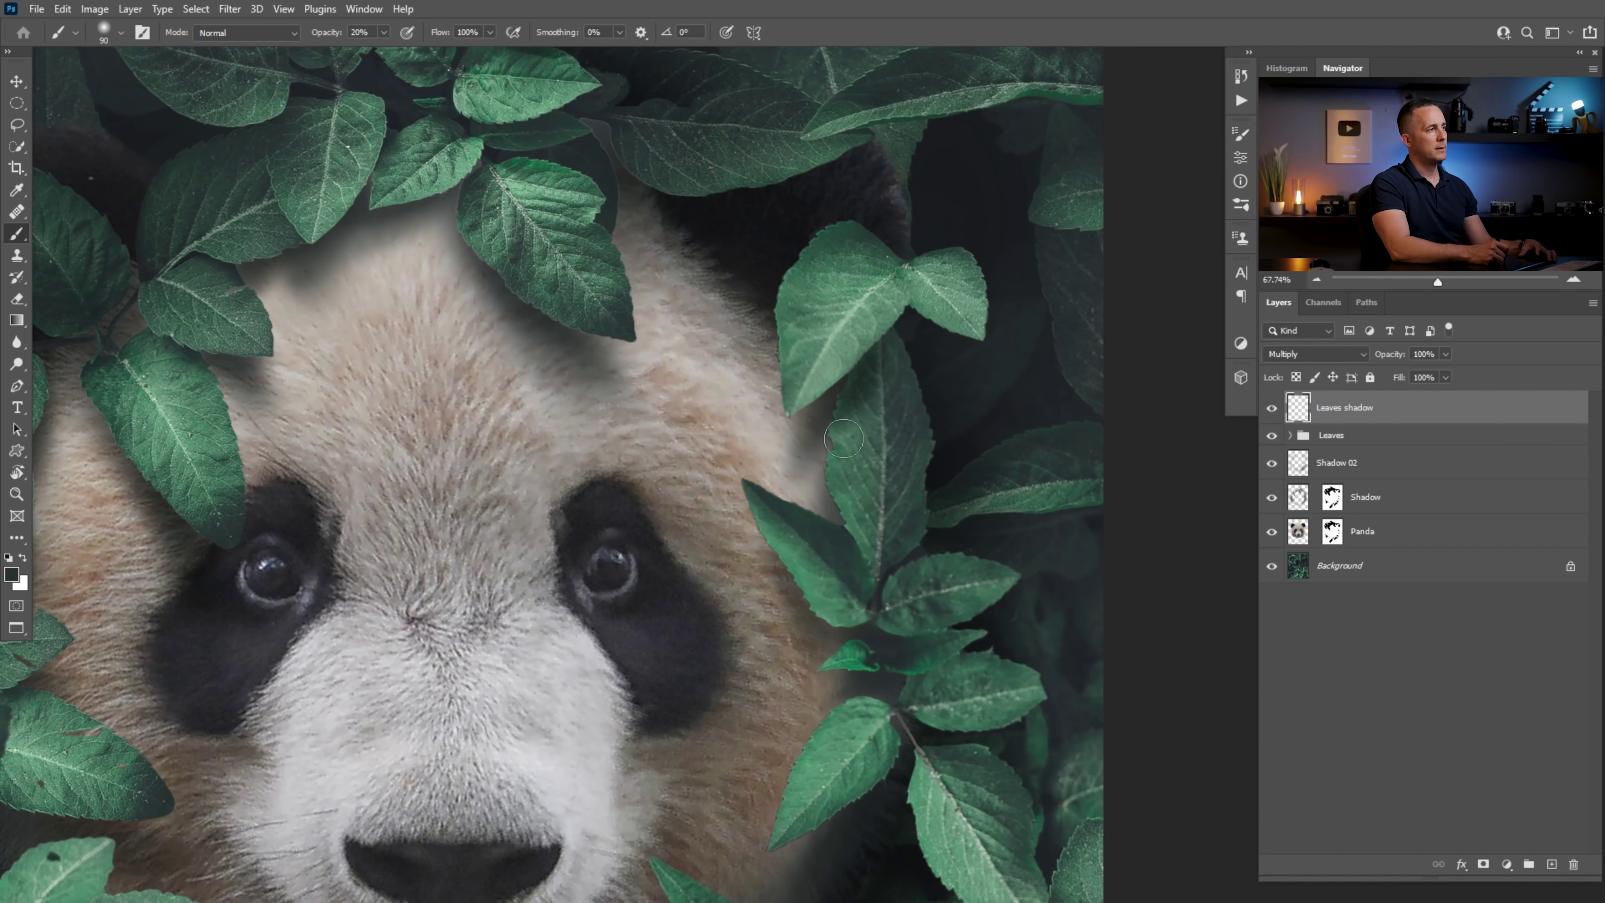
# Examine the whole composite and the leaves around the panda's face at several zoom levels
pyautogui.scroll(-5, 815, 484)
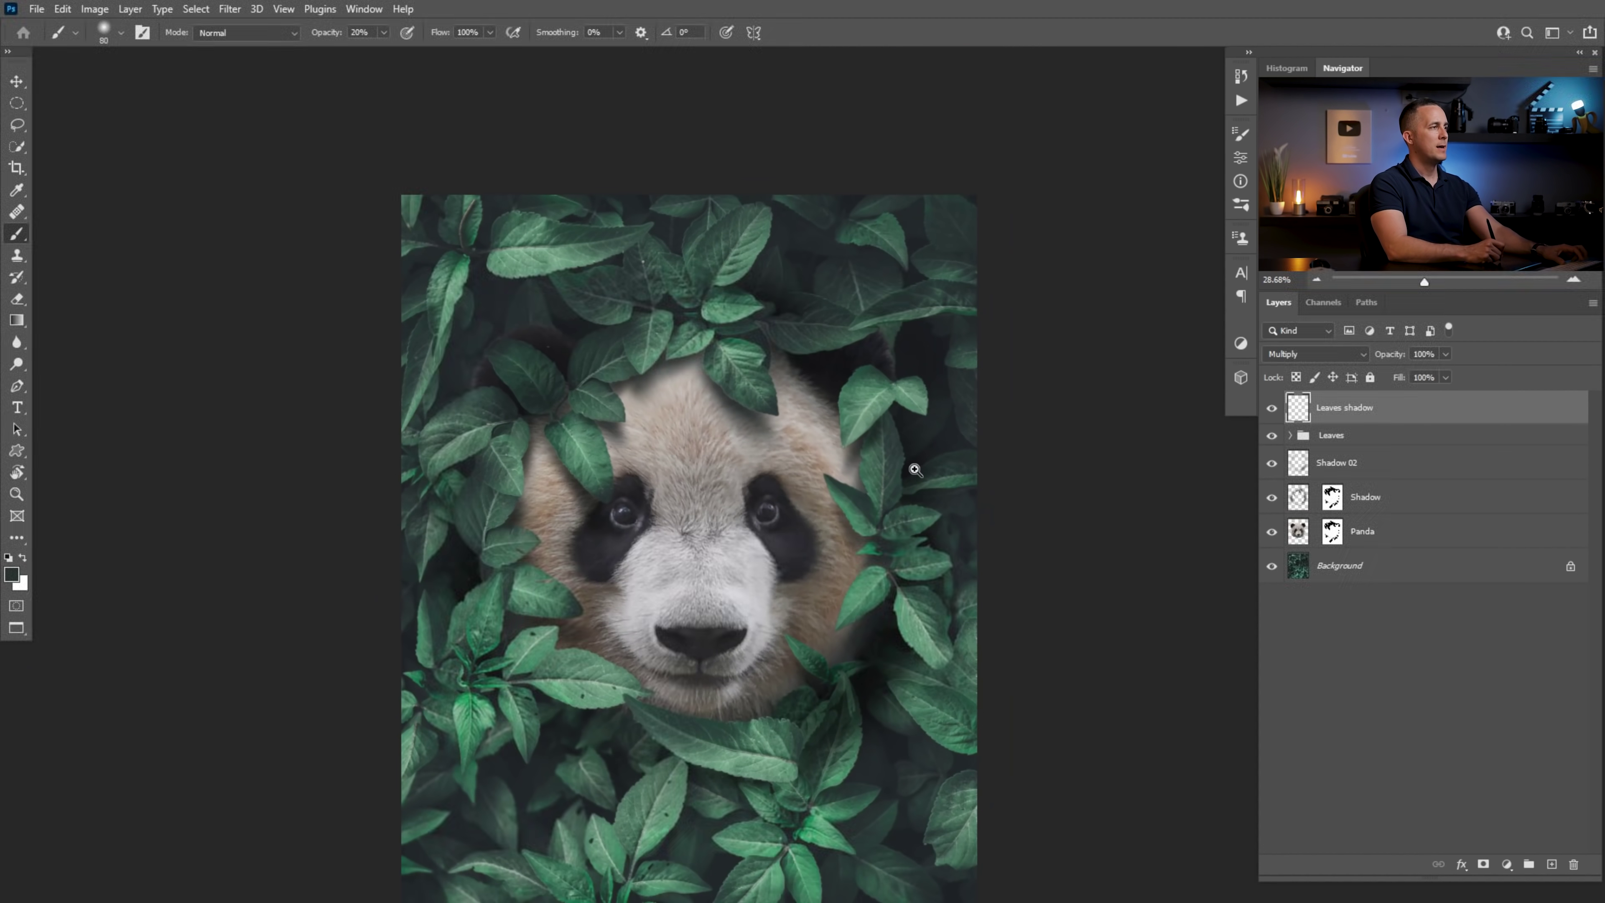
pyautogui.scroll(4, 910, 470)
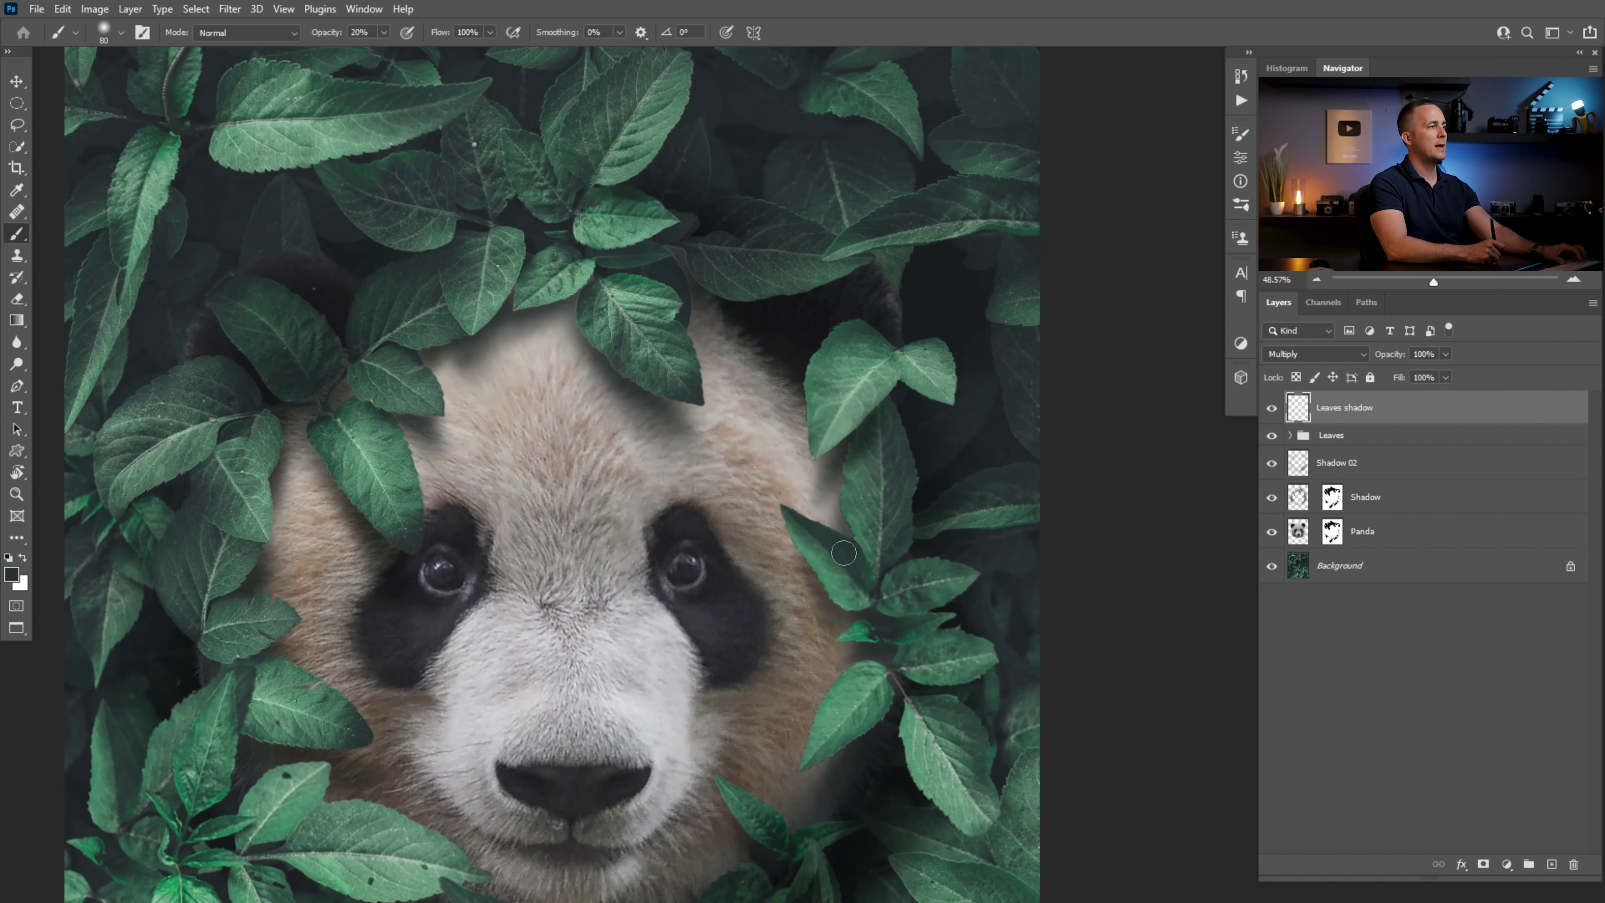
pyautogui.scroll(-3, 923, 582)
pyautogui.scroll(2, 882, 679)
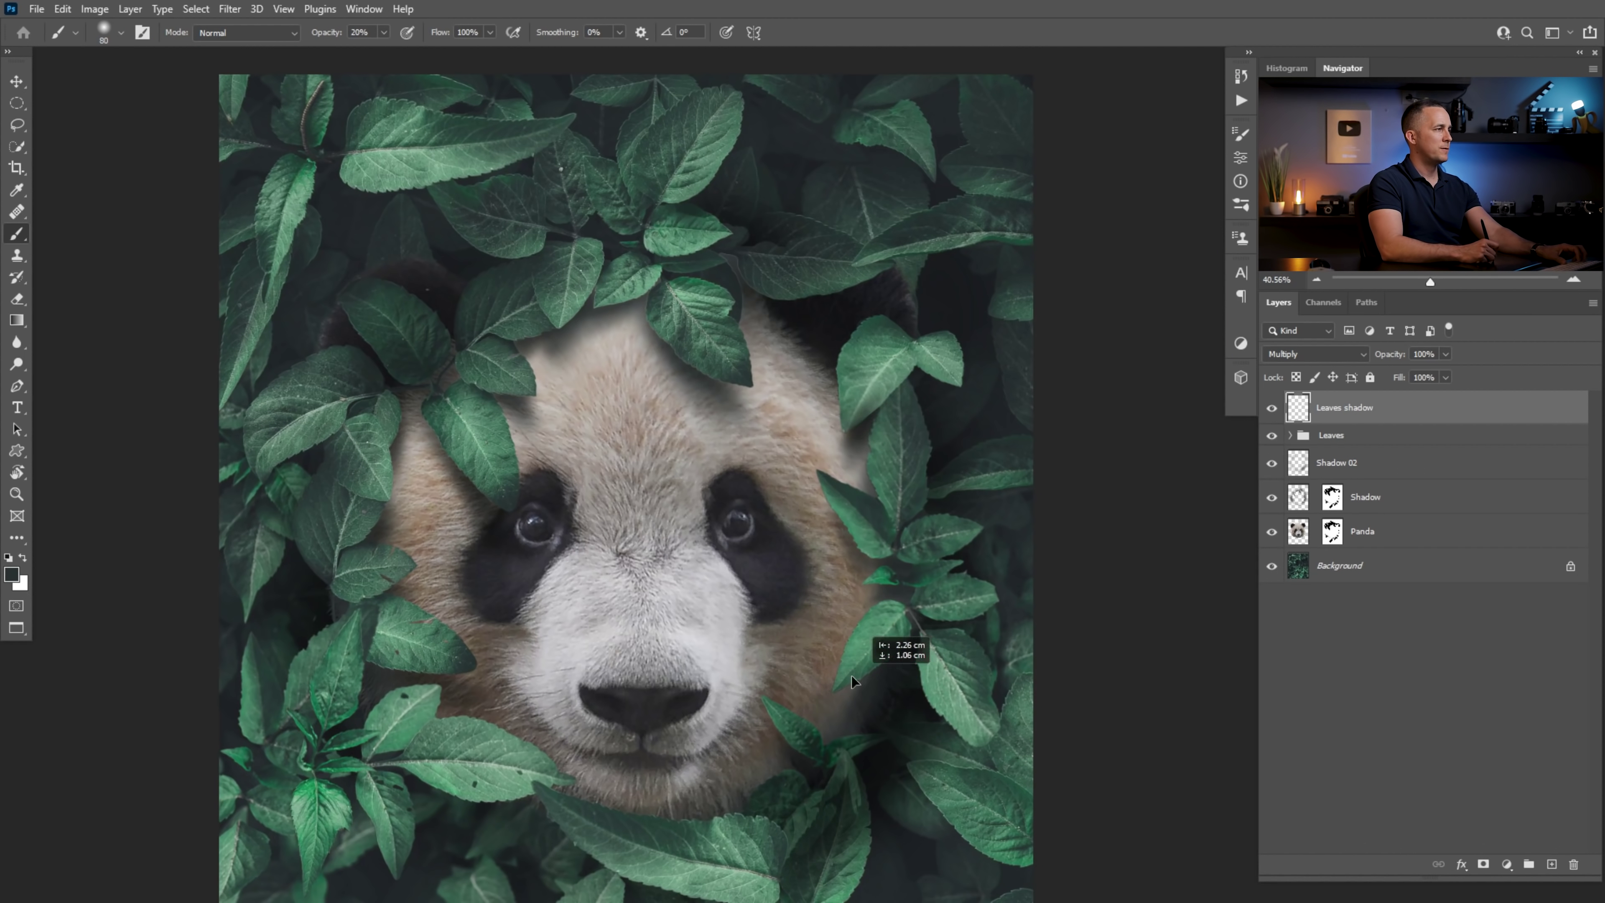
pyautogui.scroll(-3, 904, 632)
pyautogui.scroll(-1, 904, 627)
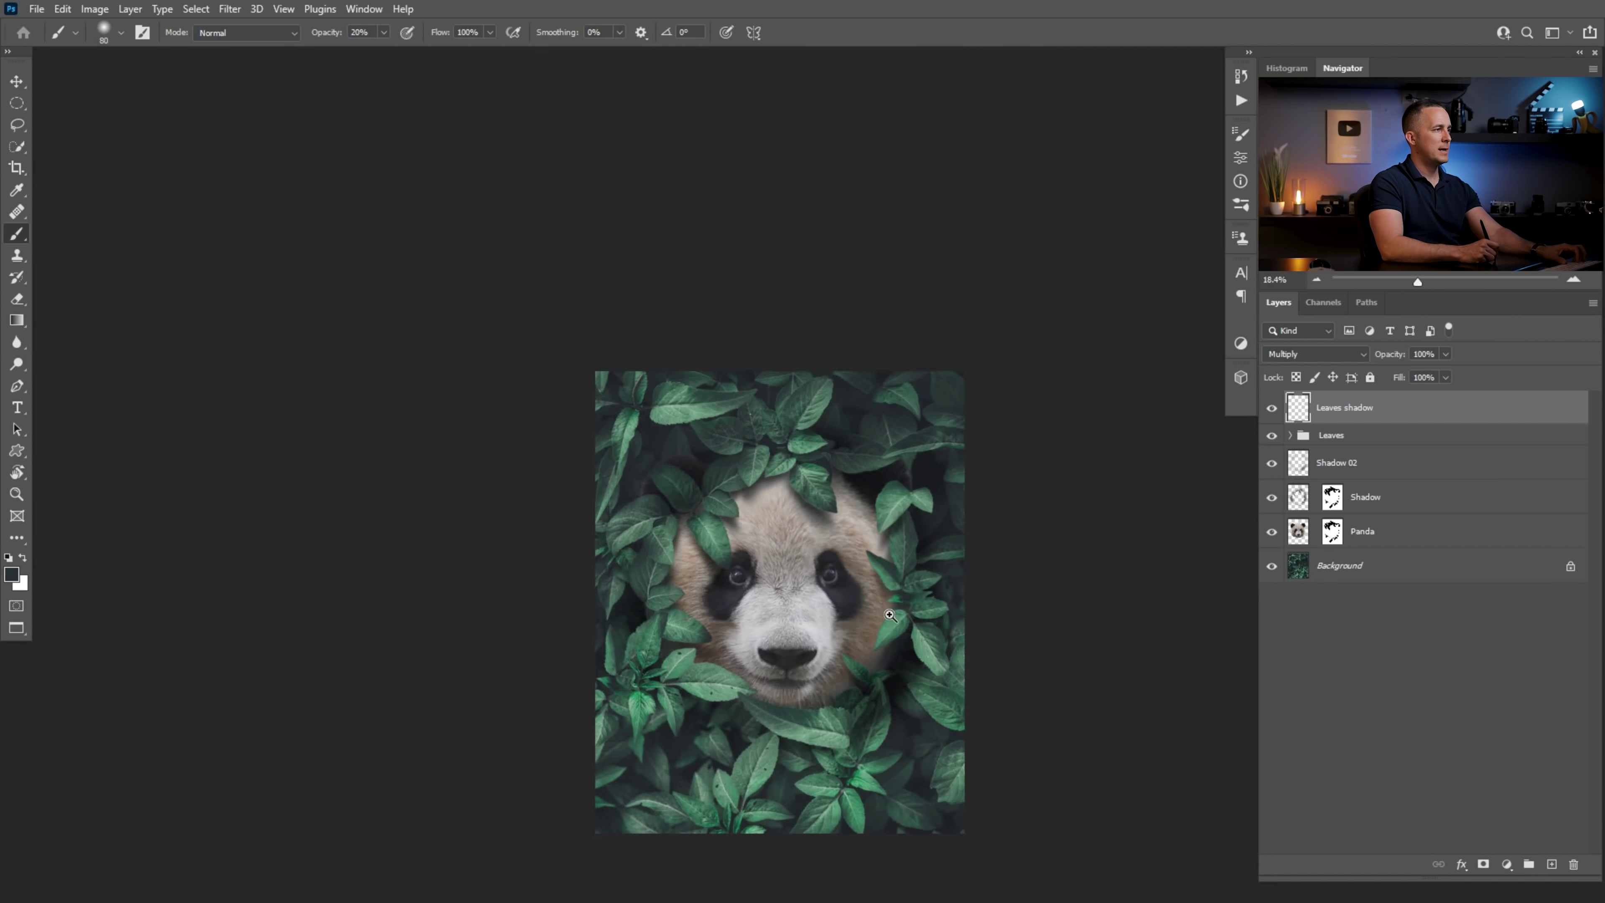
pyautogui.scroll(2, 892, 619)
pyautogui.moveTo(890, 609); pyautogui.dragTo(844, 485)
# Isolate the Background layer, then review the build-up by revealing Panda, toggling its mask off and on, and restoring the Leaves group and shadow layers
pyautogui.keyDown('alt'); pyautogui.click(1272, 565); pyautogui.keyUp('alt')
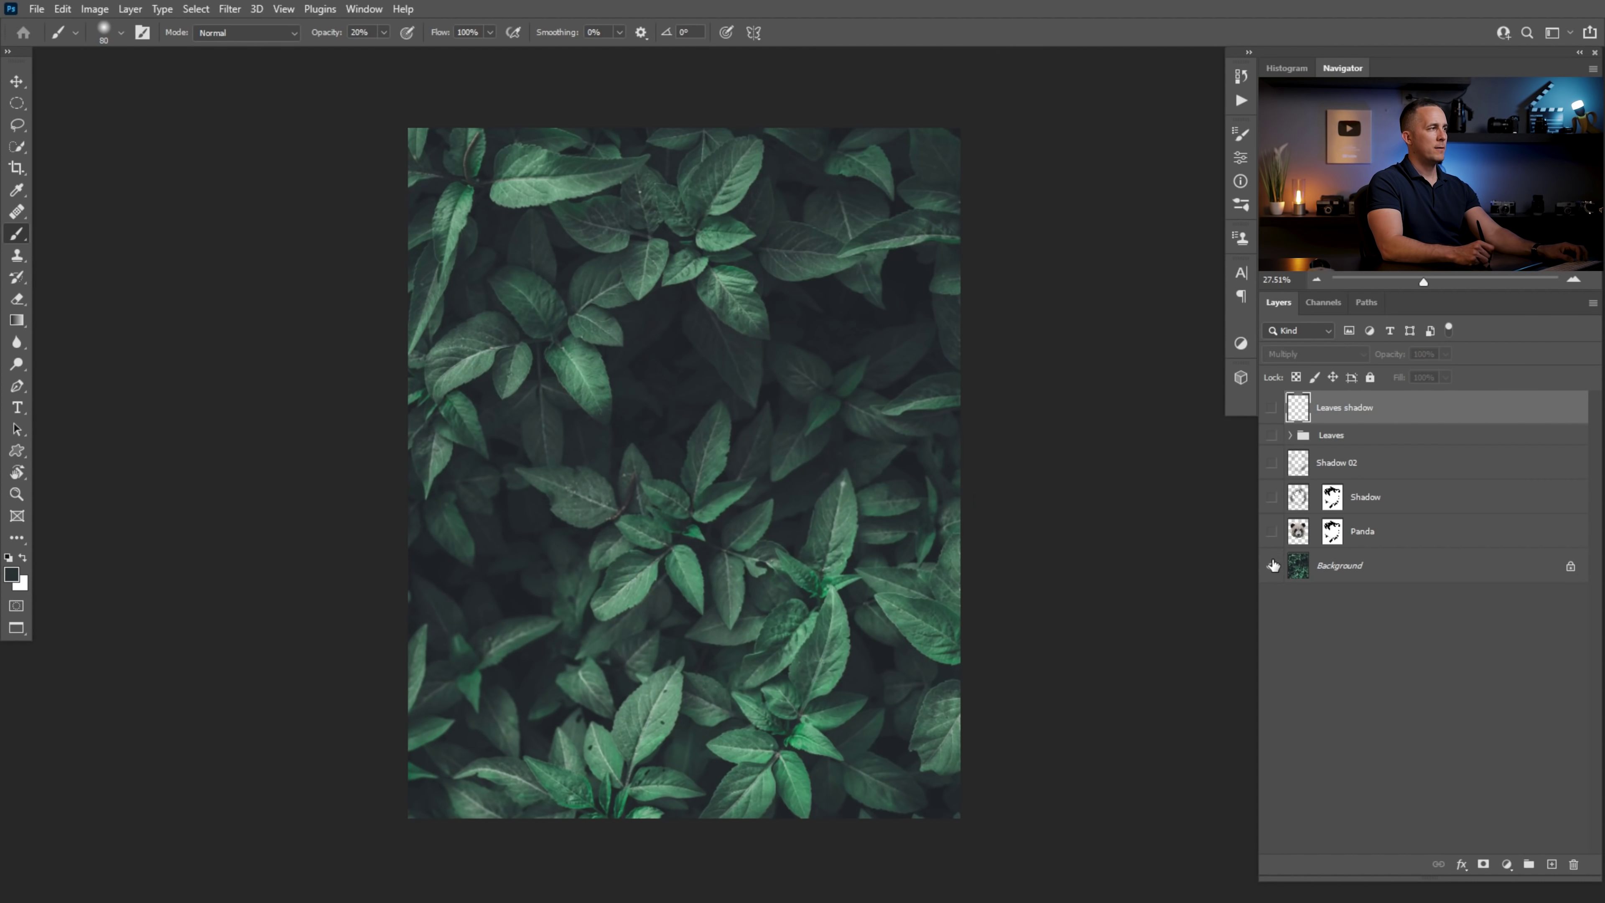
pyautogui.click(1272, 531)
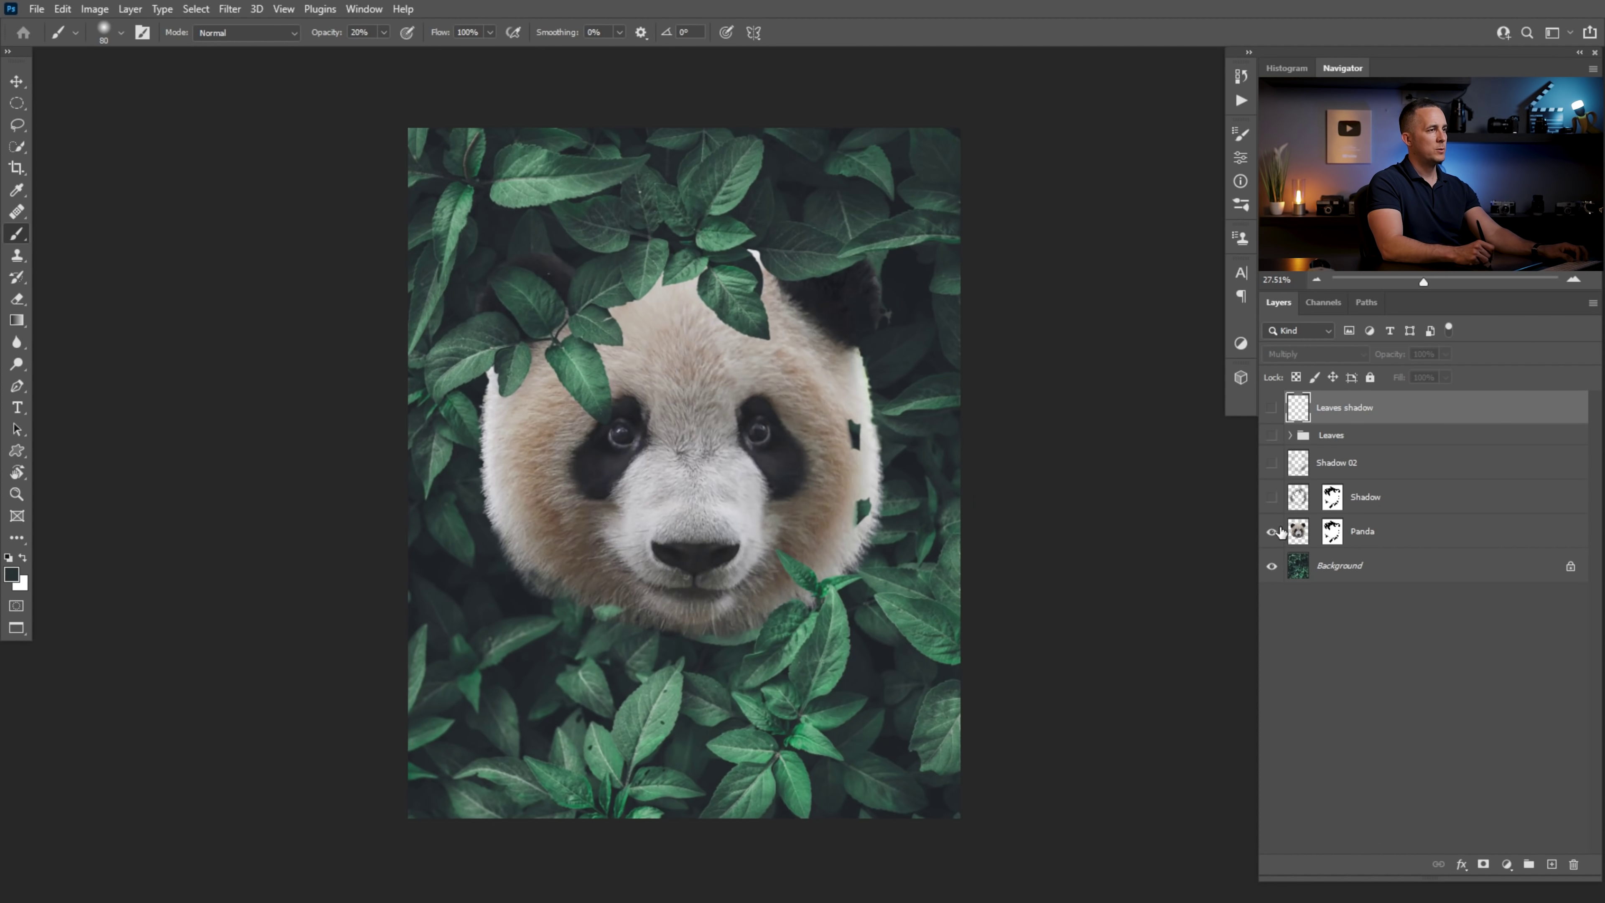
pyautogui.keyDown('shift'); pyautogui.click(1332, 531); pyautogui.keyUp('shift')
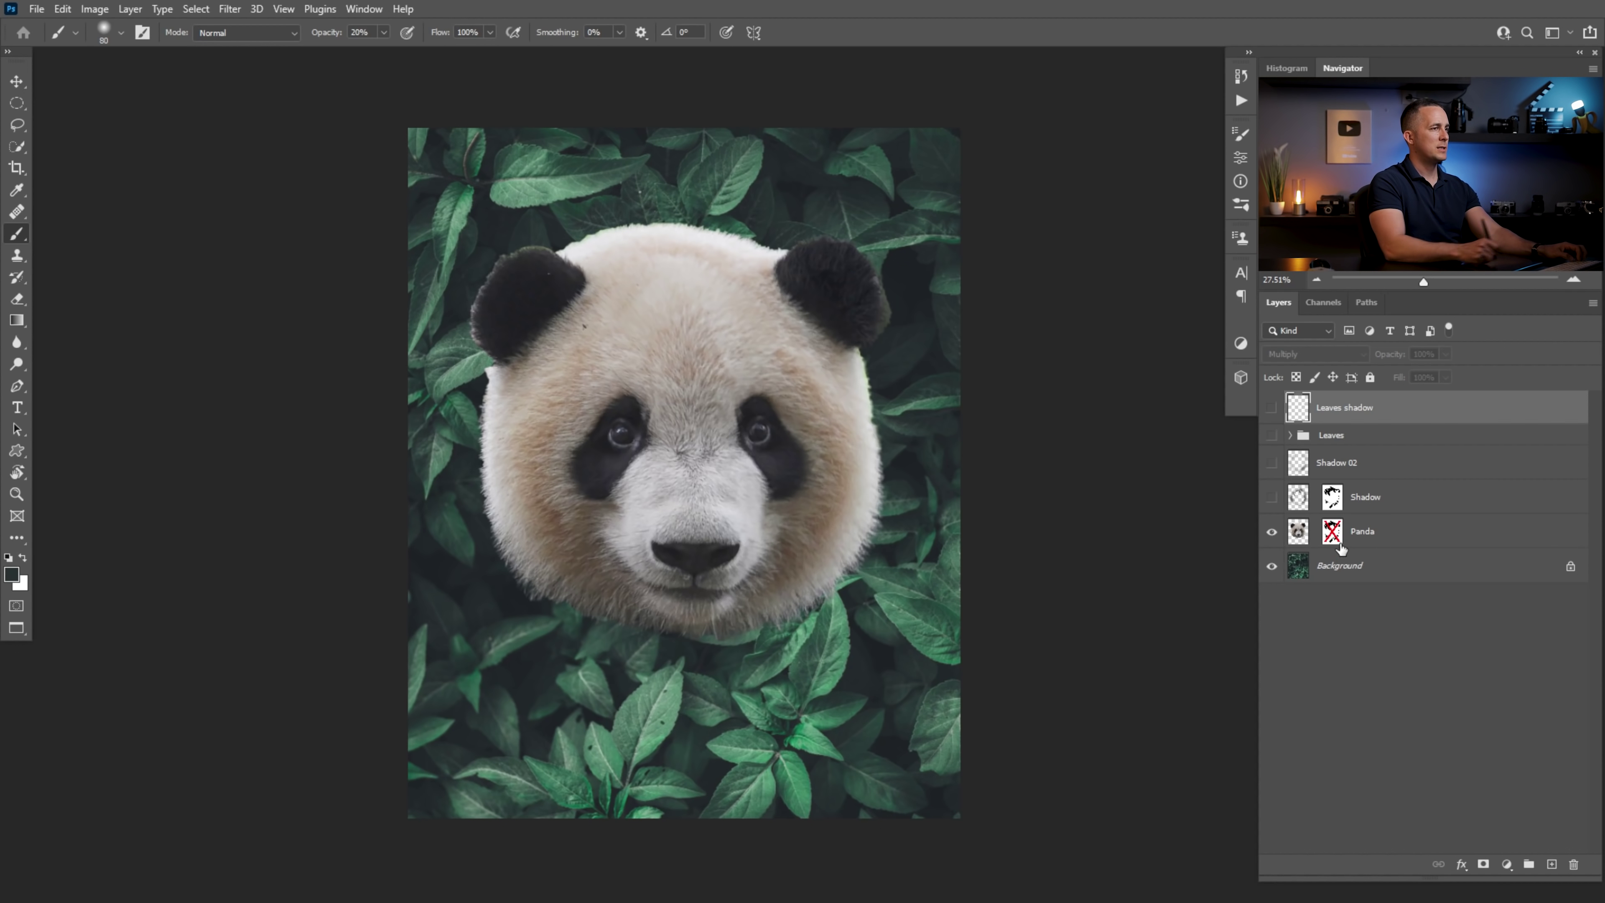
pyautogui.keyDown('shift'); pyautogui.click(1332, 531); pyautogui.keyUp('shift')
pyautogui.click(1271, 435)
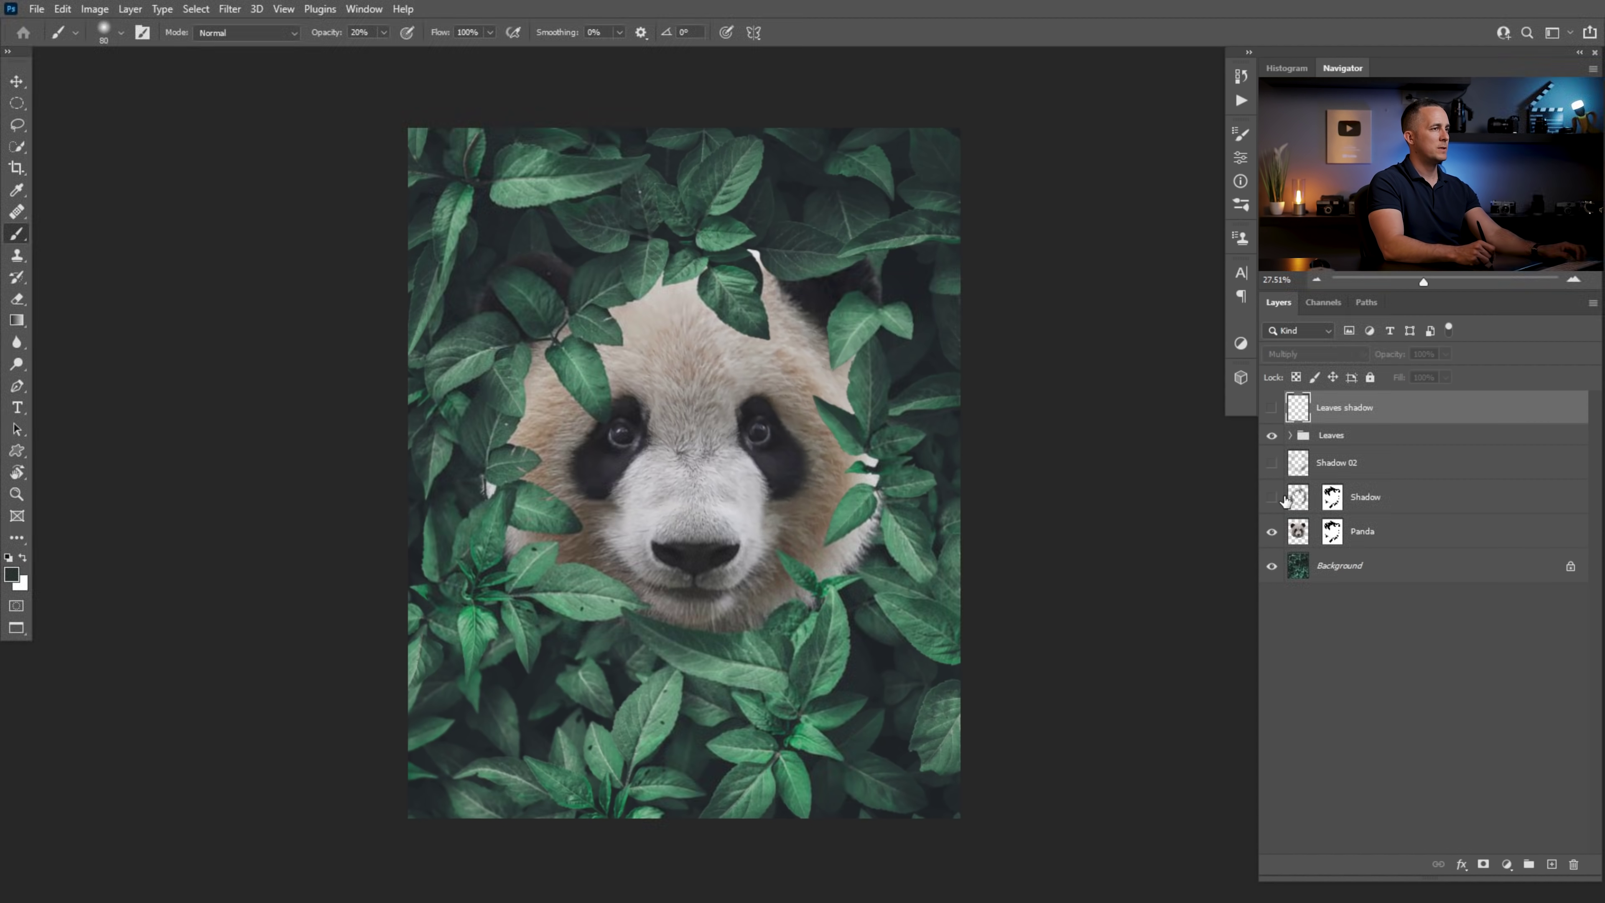
pyautogui.click(1271, 407)
pyautogui.scroll(2, 870, 501)
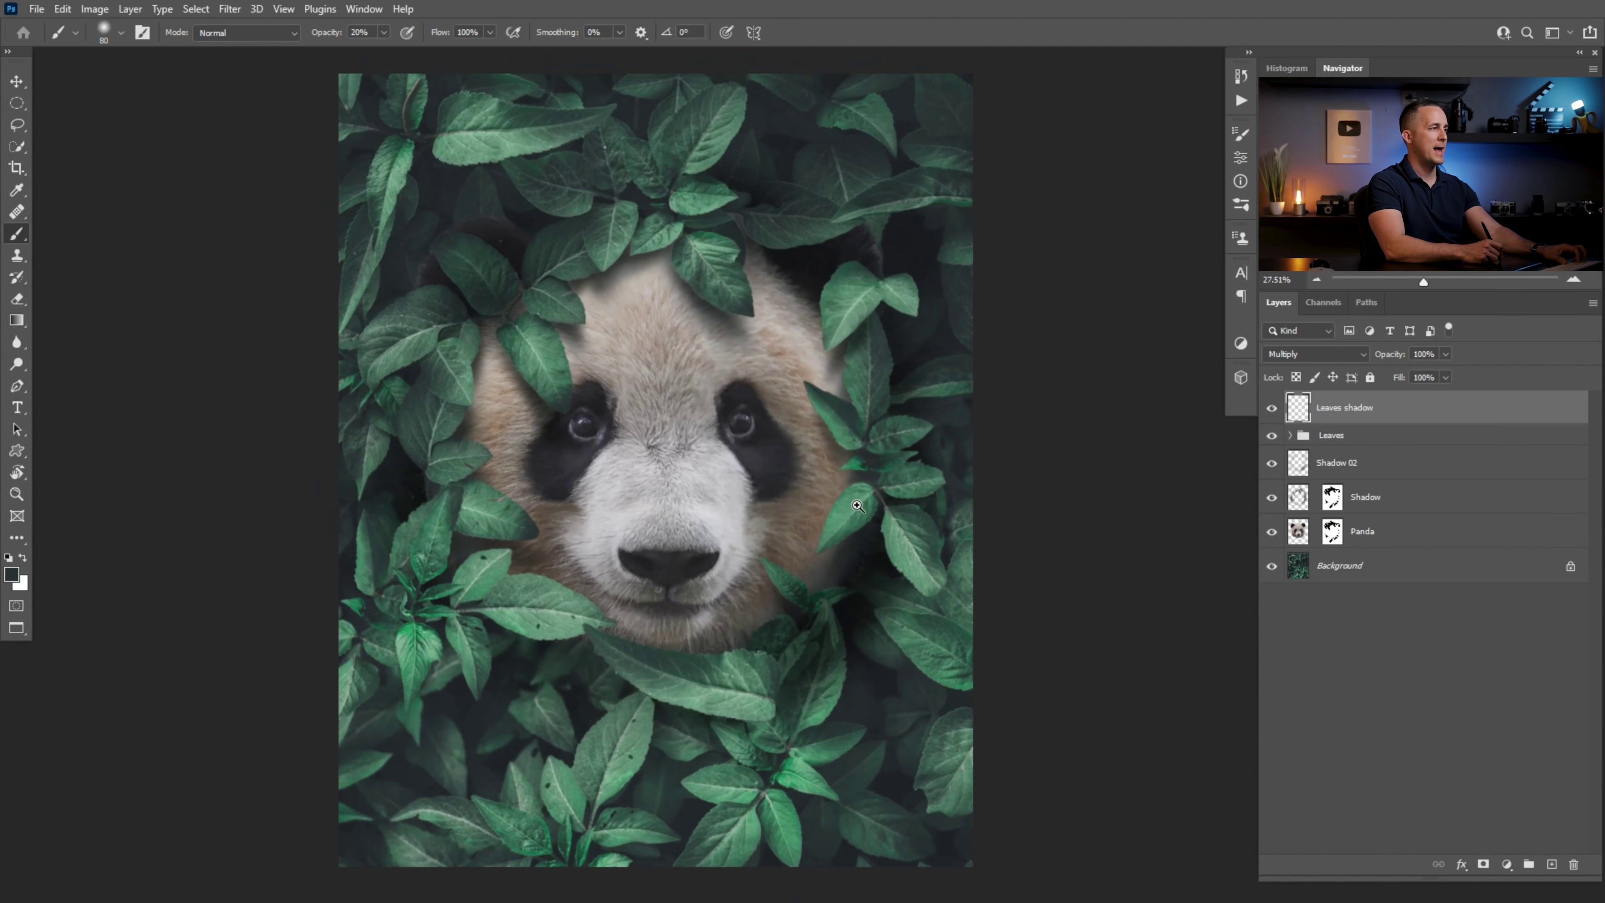